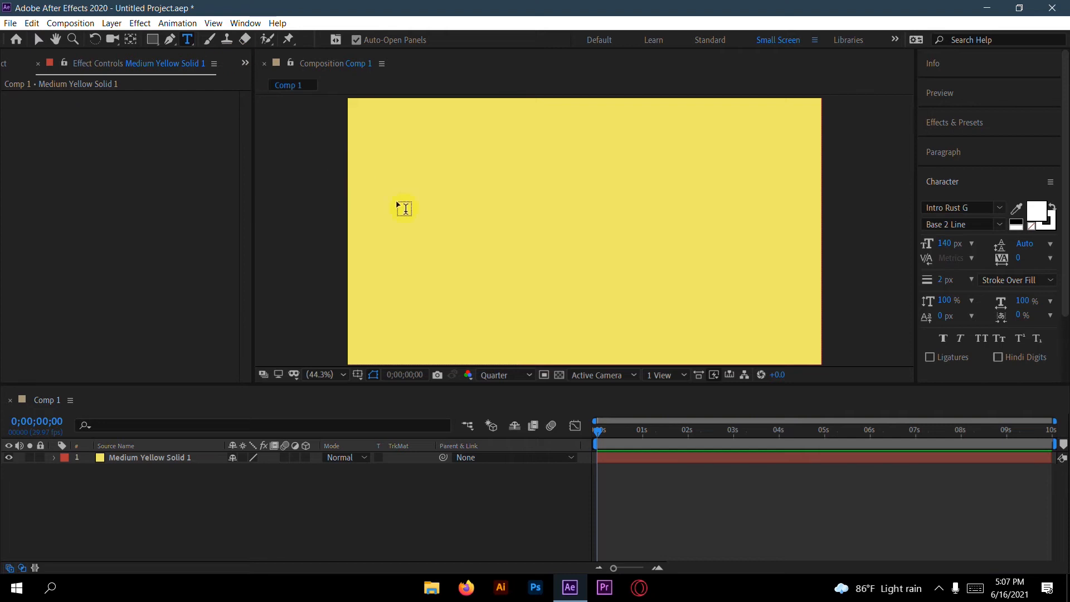
Step: Create a text layer reading "DESIGNER." on the yellow composition
click(469, 230)
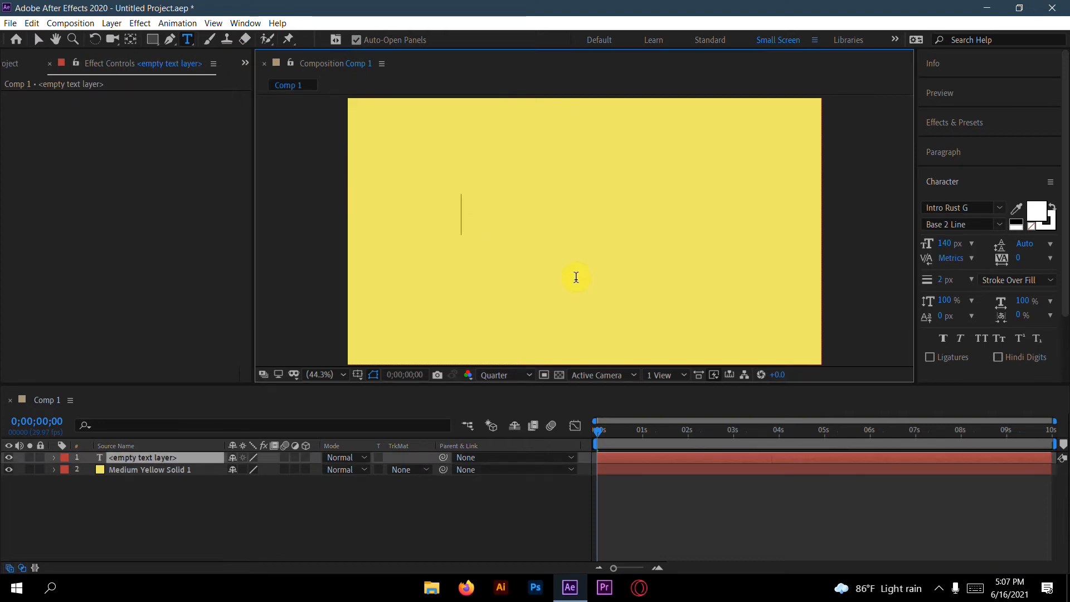
text(D)
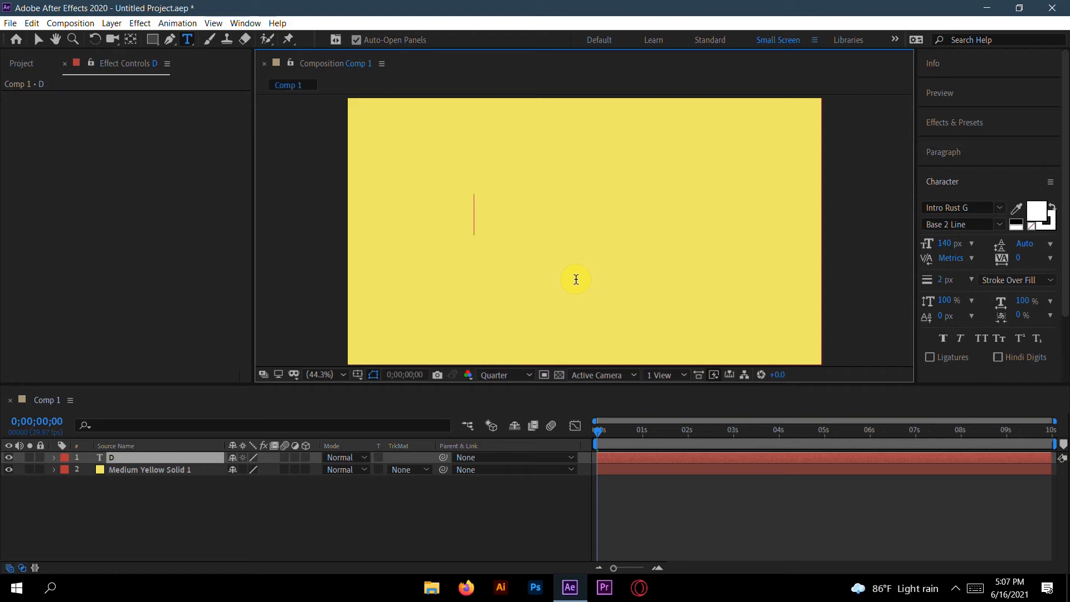
text(ESIGNER.)
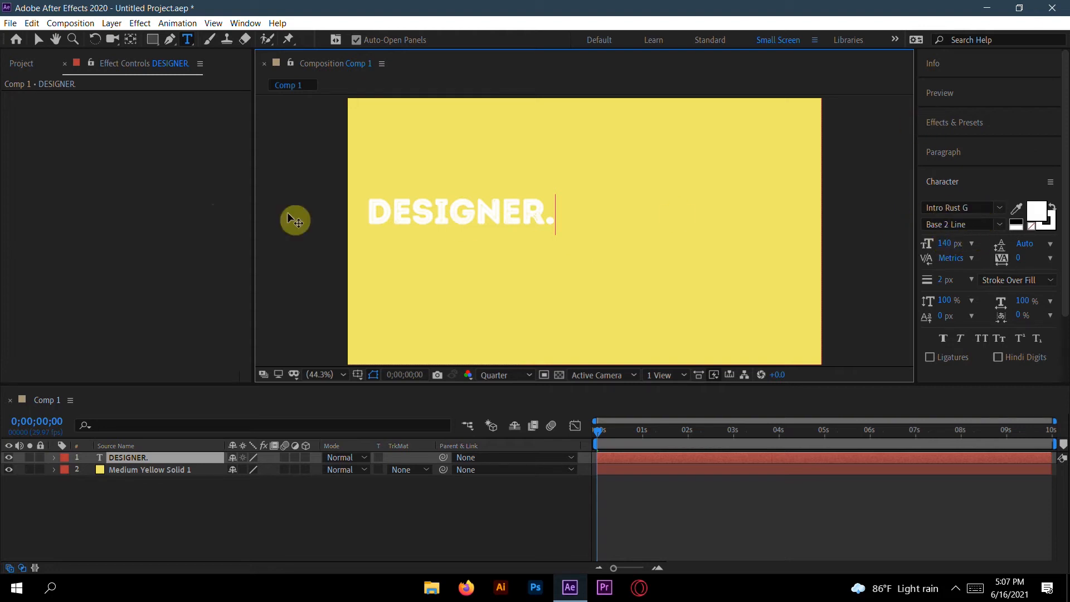
Step: Align the DESIGNER. text layer to the composition's horizontal and vertical centres
click(42, 43)
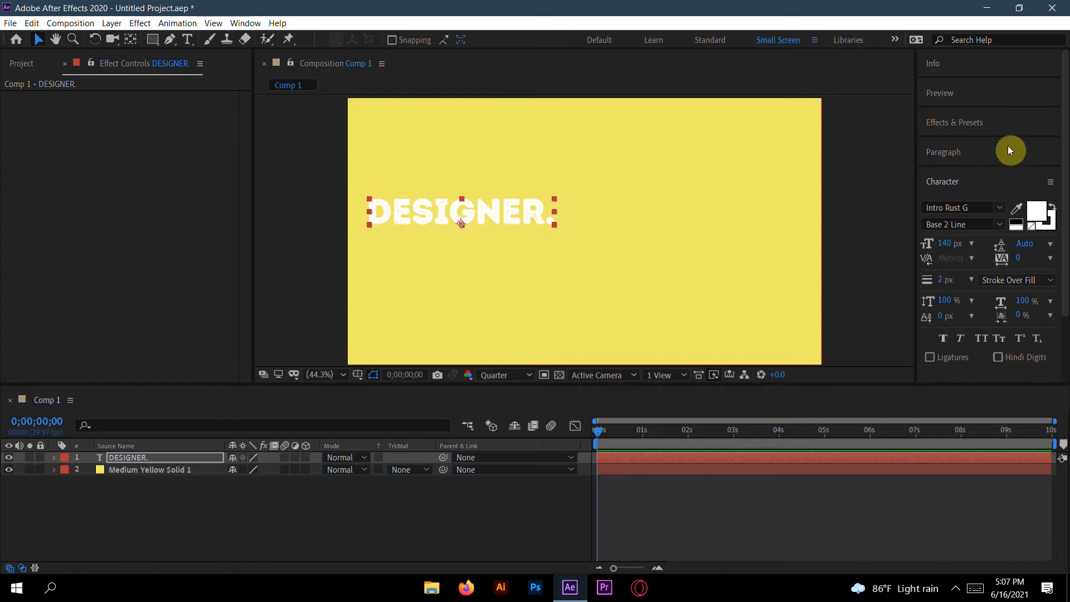
click(967, 182)
click(968, 214)
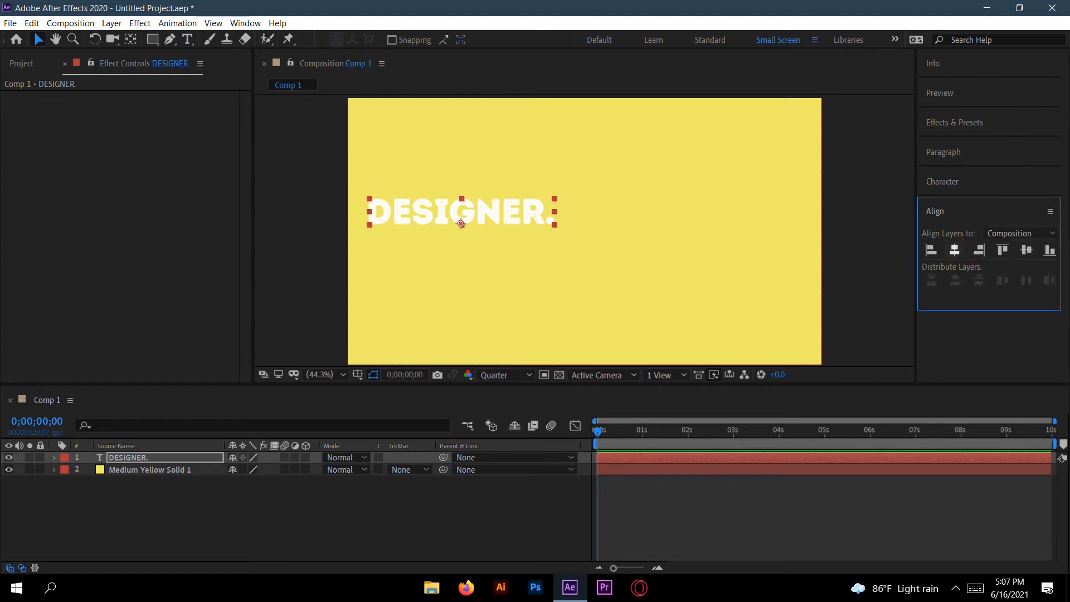
click(957, 251)
click(1026, 251)
click(966, 183)
click(965, 183)
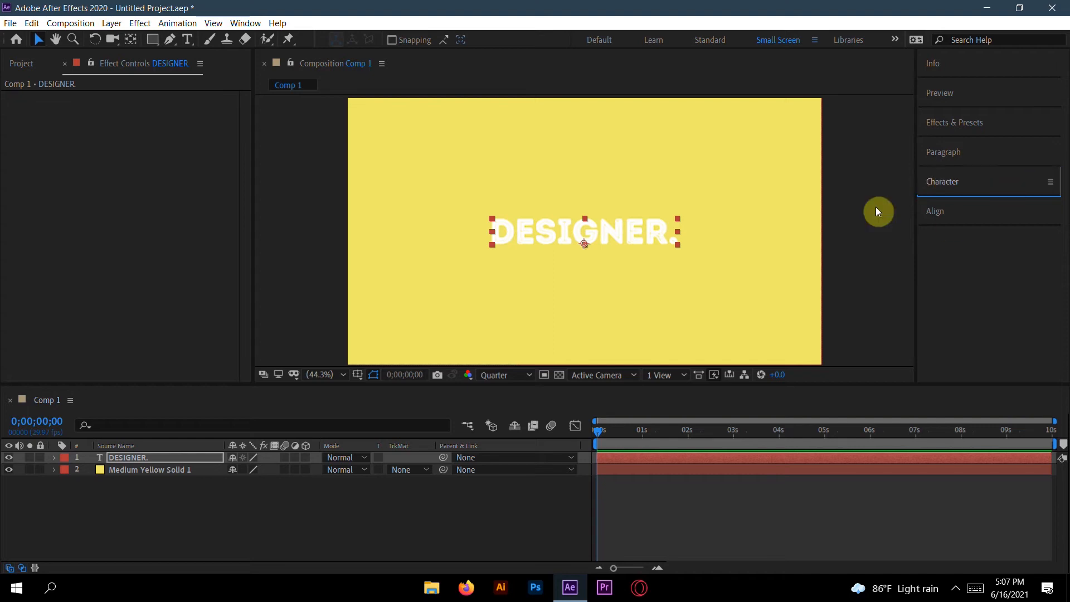
Step: Add a text animator with Opacity and Position properties to the DESIGNER. layer
click(66, 572)
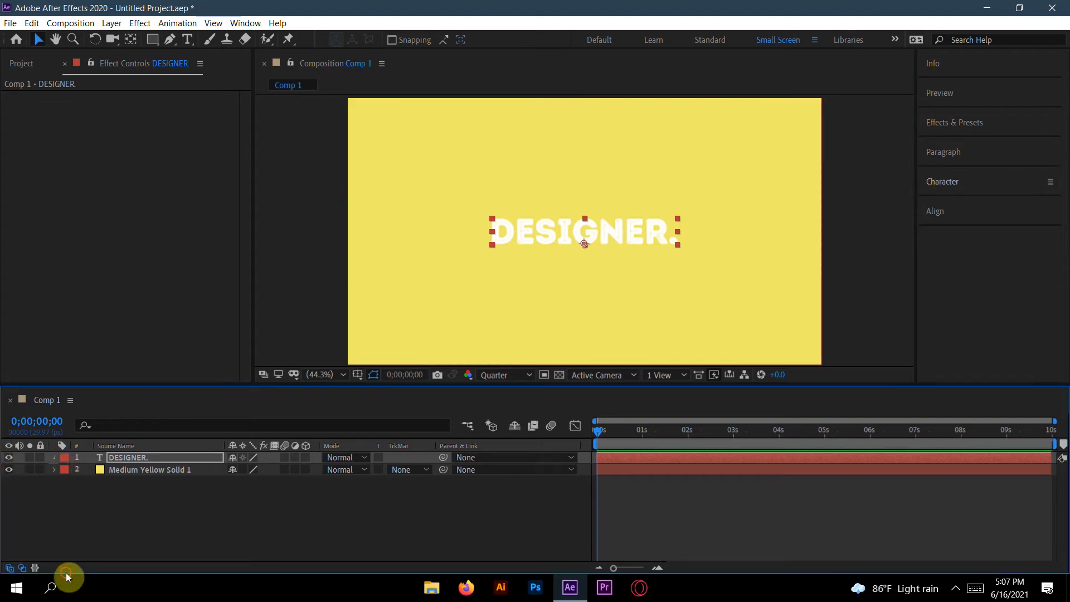
click(54, 457)
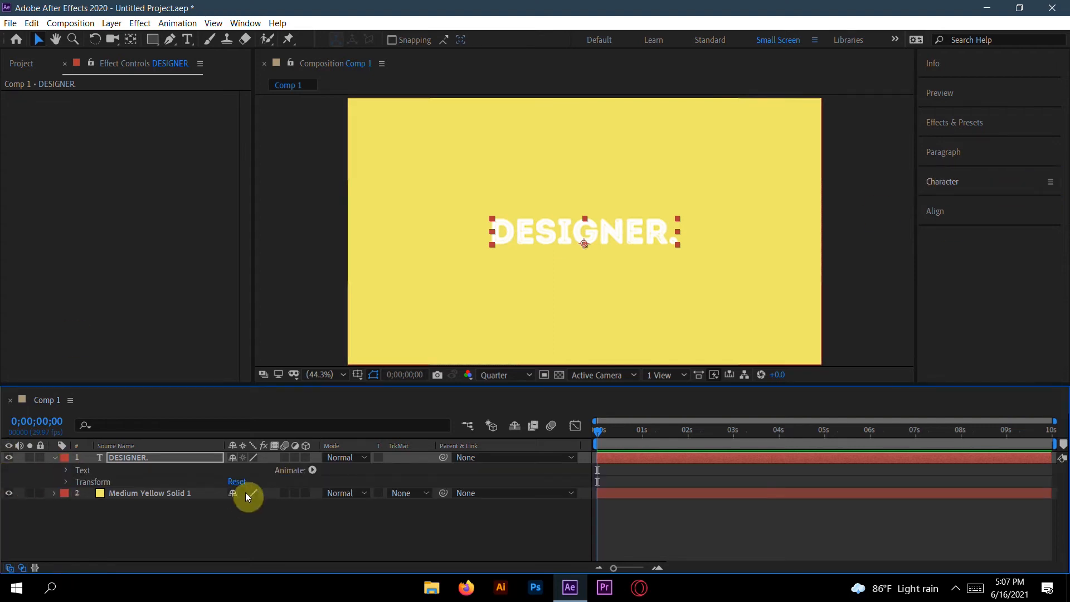
click(314, 471)
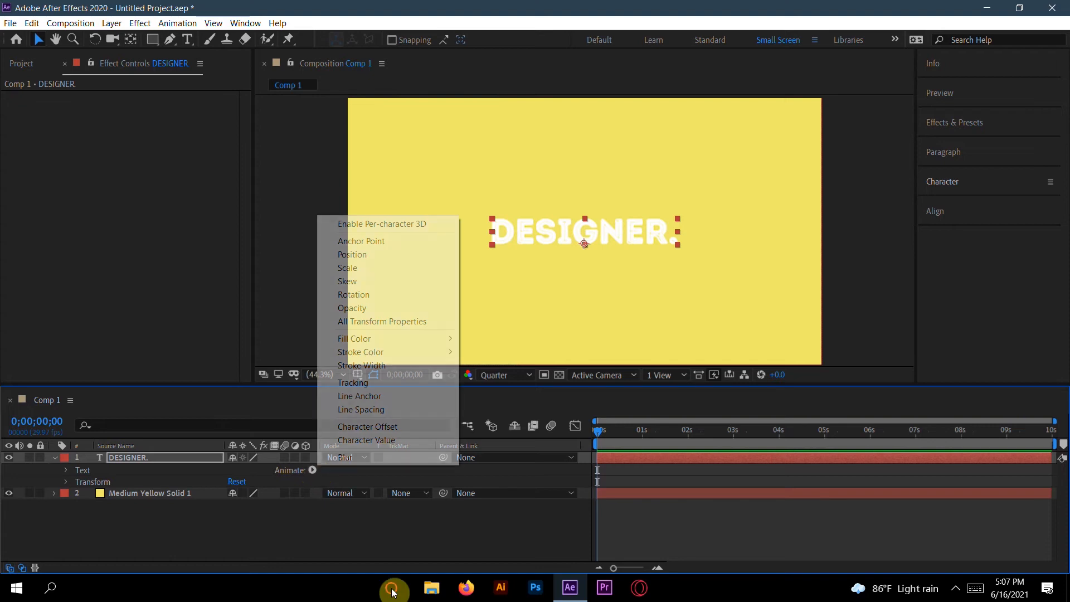
click(349, 310)
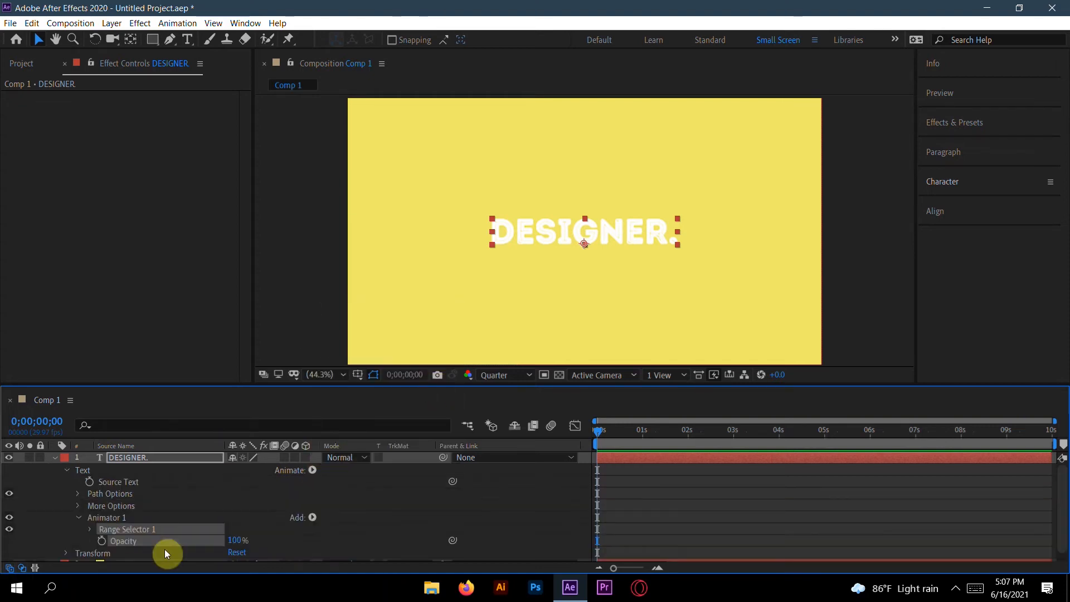
click(313, 519)
mouse_move(321, 521)
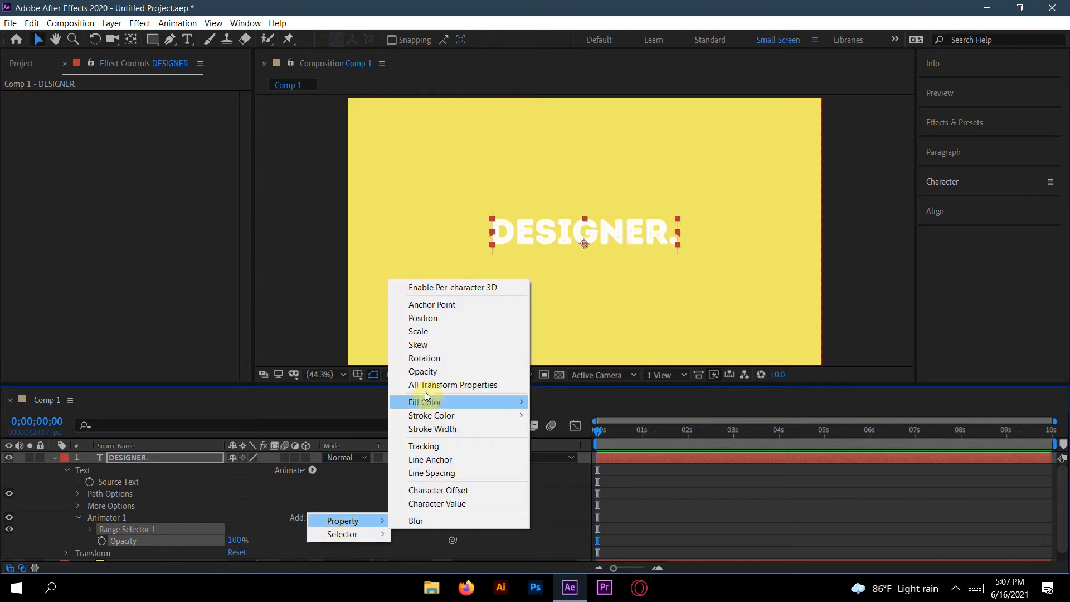
click(432, 318)
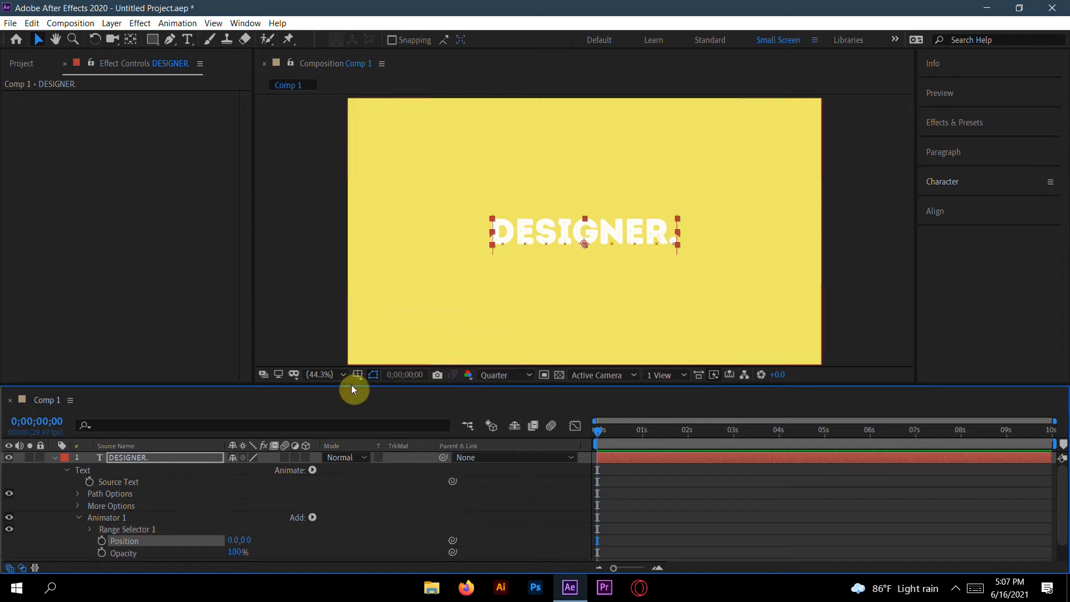
Step: Set the animator's Position to 0,109 and its Opacity to 0%
scroll(199, 544, down, 2)
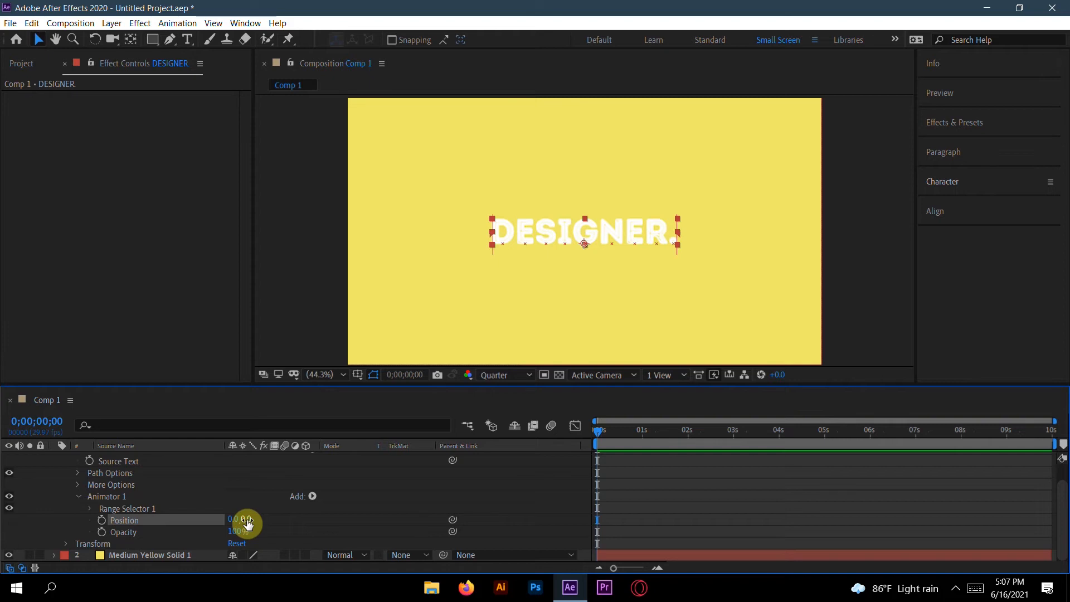
drag(248, 523, 314, 521)
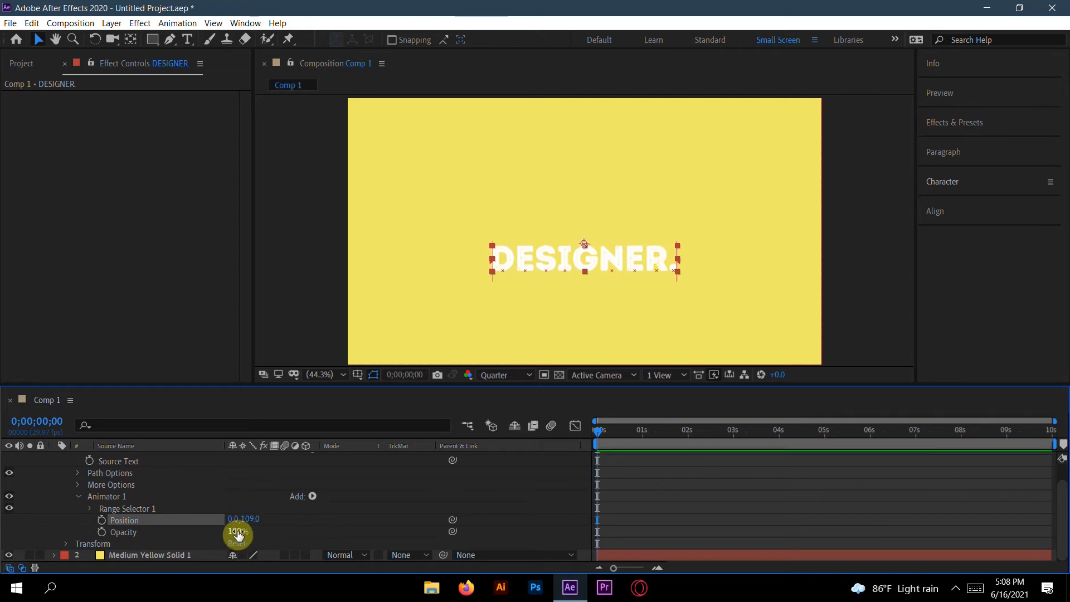
drag(235, 533, 154, 538)
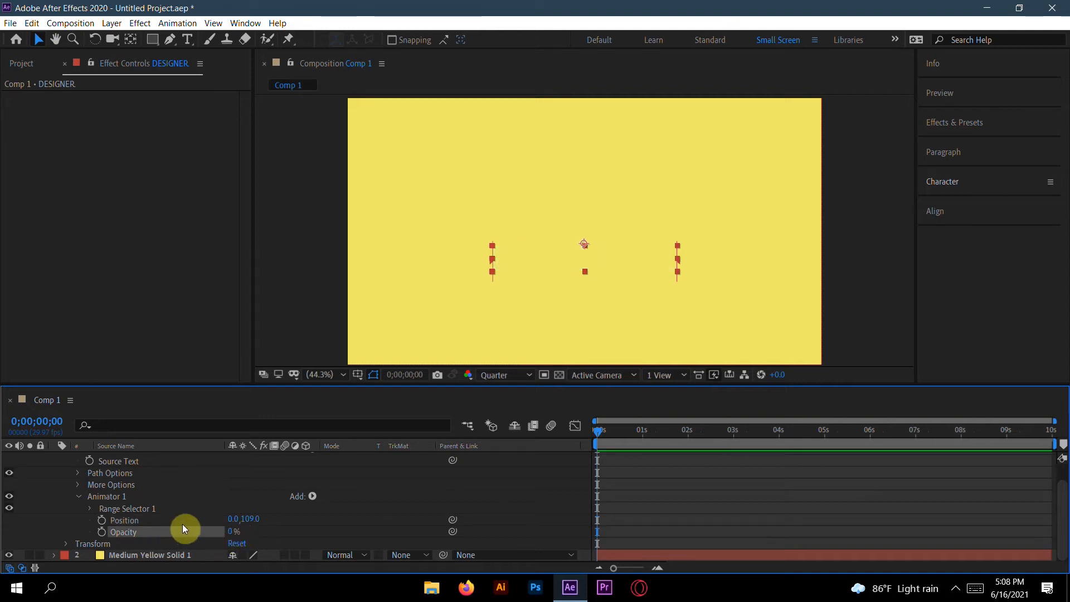
Step: Keyframe Range Selector 1's Start at 0% at the first frame and 100% at 2 seconds
click(89, 509)
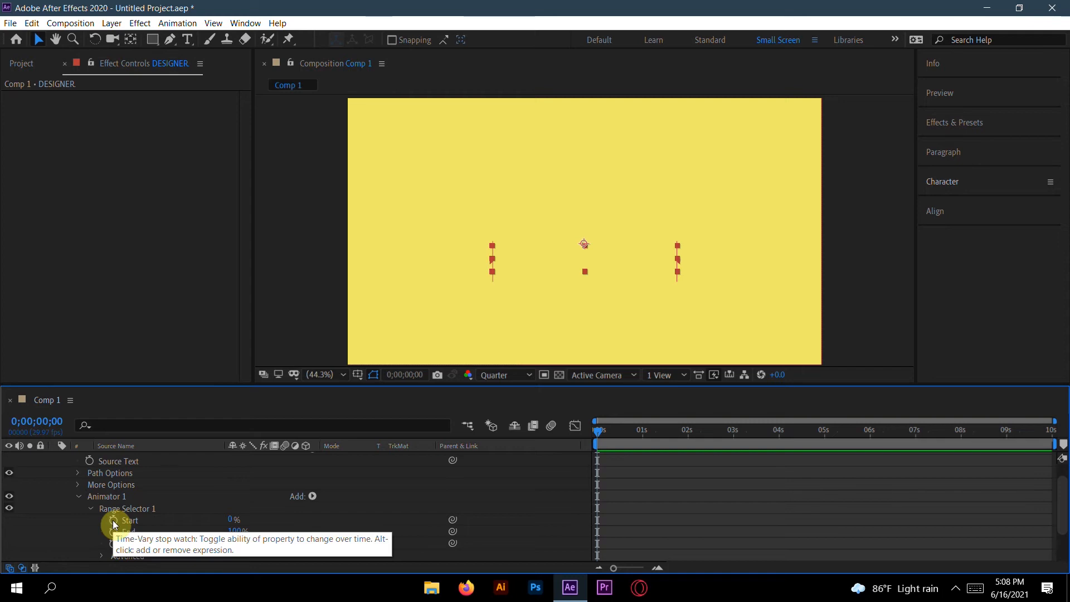
click(114, 522)
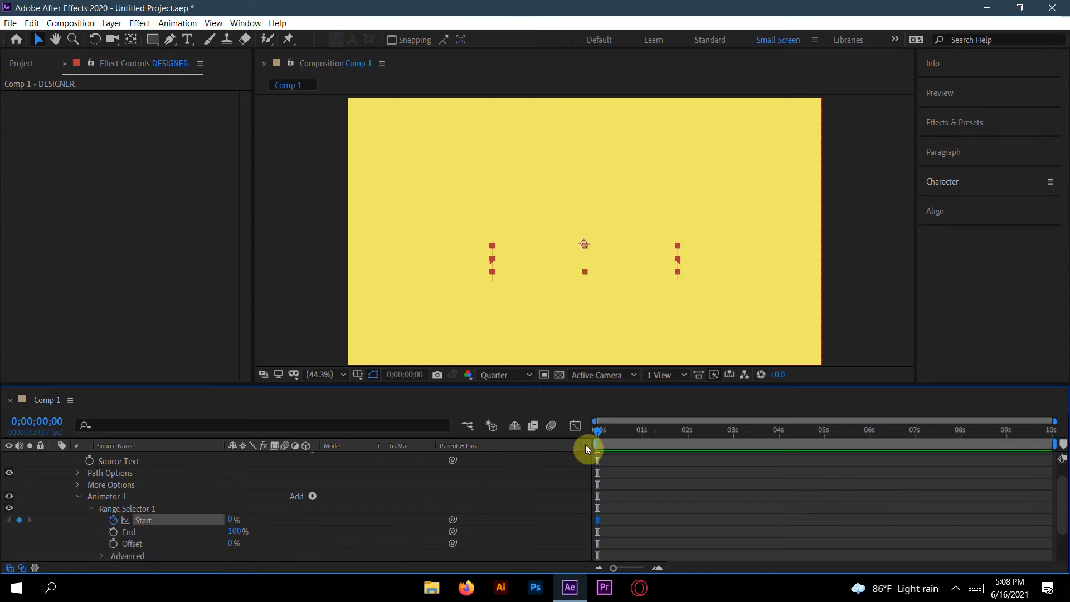
drag(600, 434, 690, 437)
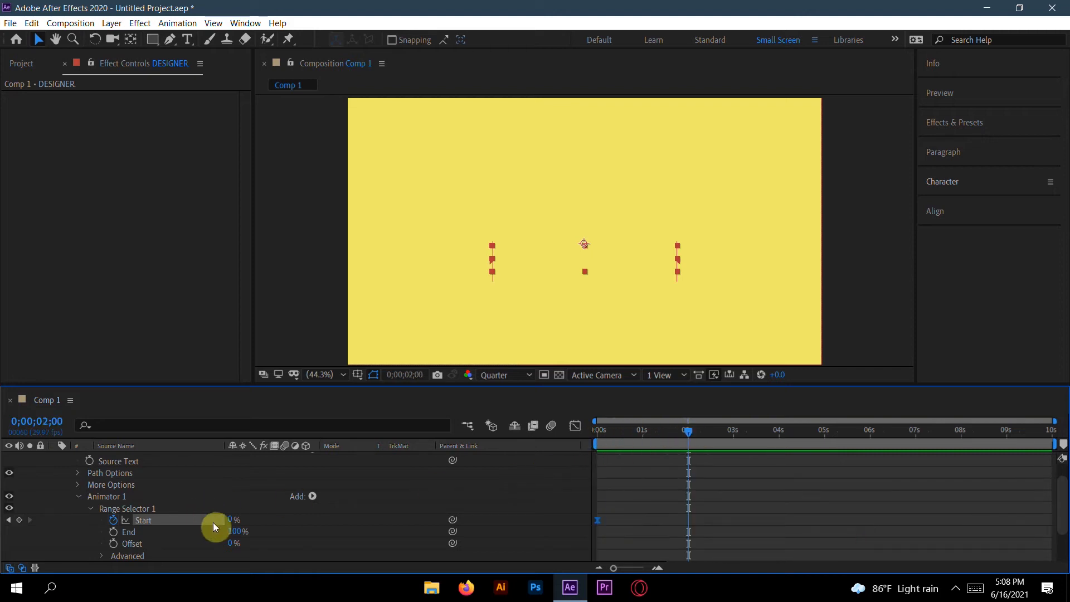
drag(231, 522, 321, 519)
Step: Preview the text reveal animation from the start of the timeline
click(684, 426)
drag(690, 433, 561, 433)
key(space)
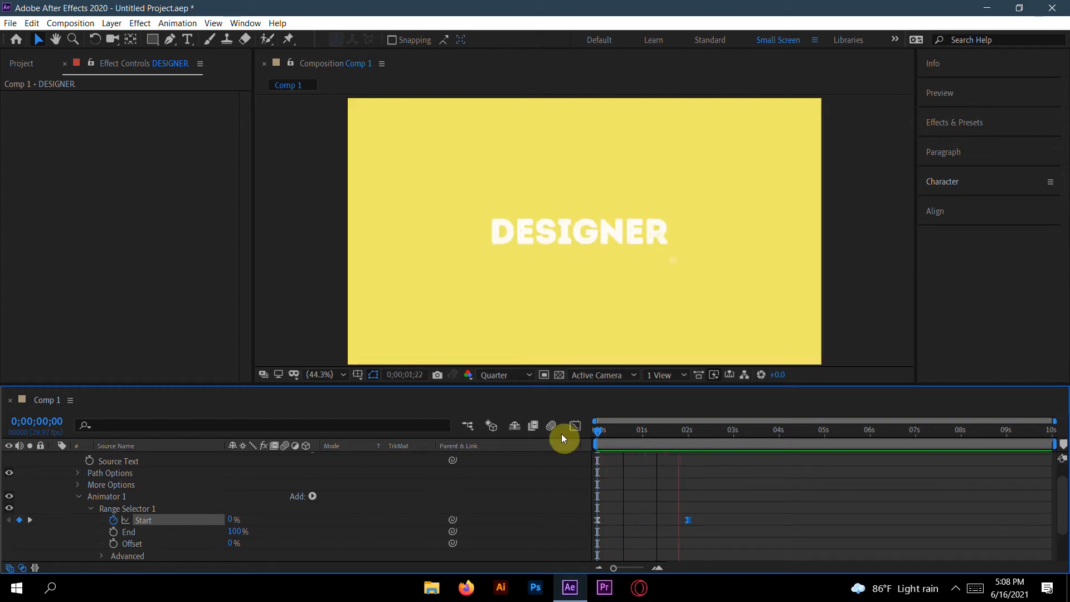
drag(598, 429, 570, 433)
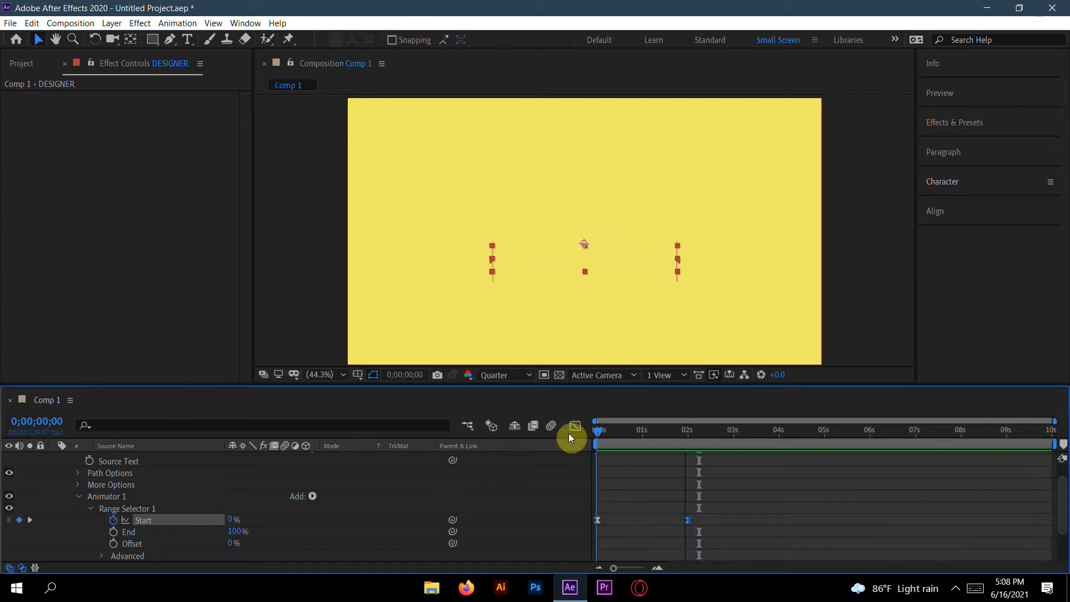
key(space)
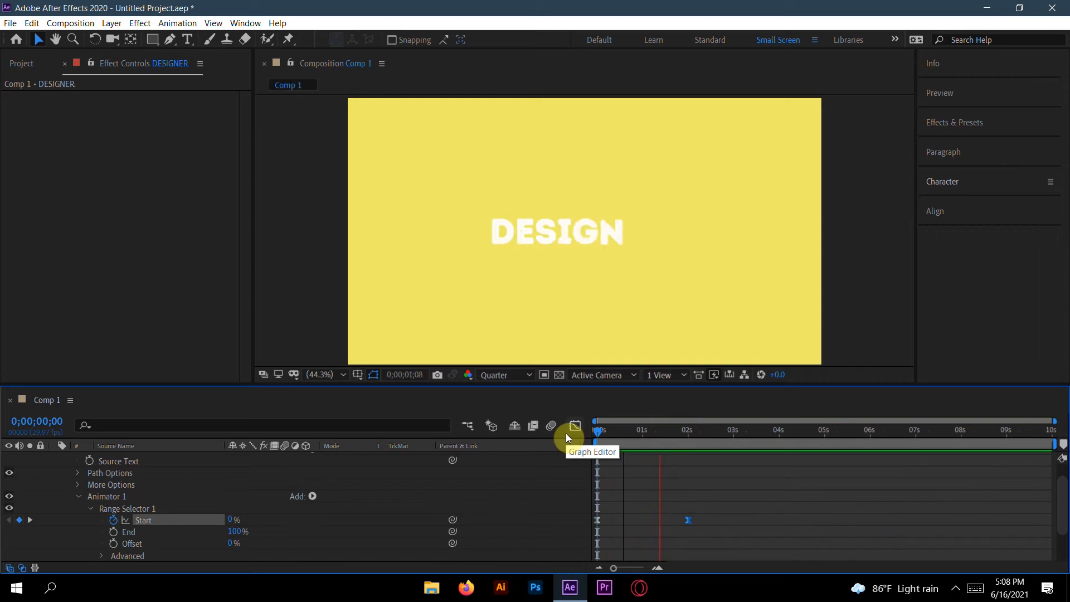
key(space)
Step: Change the animator's Position to 0,100 and replay the animation from the beginning
scroll(228, 521, down, 2)
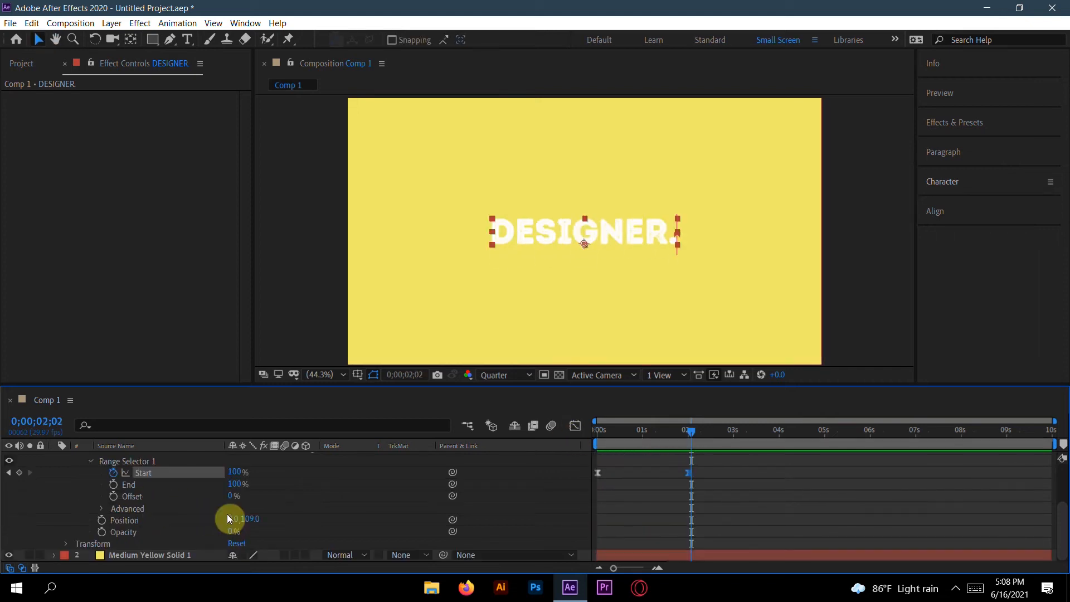
click(249, 519)
text(100)
key(Return)
drag(688, 435, 559, 442)
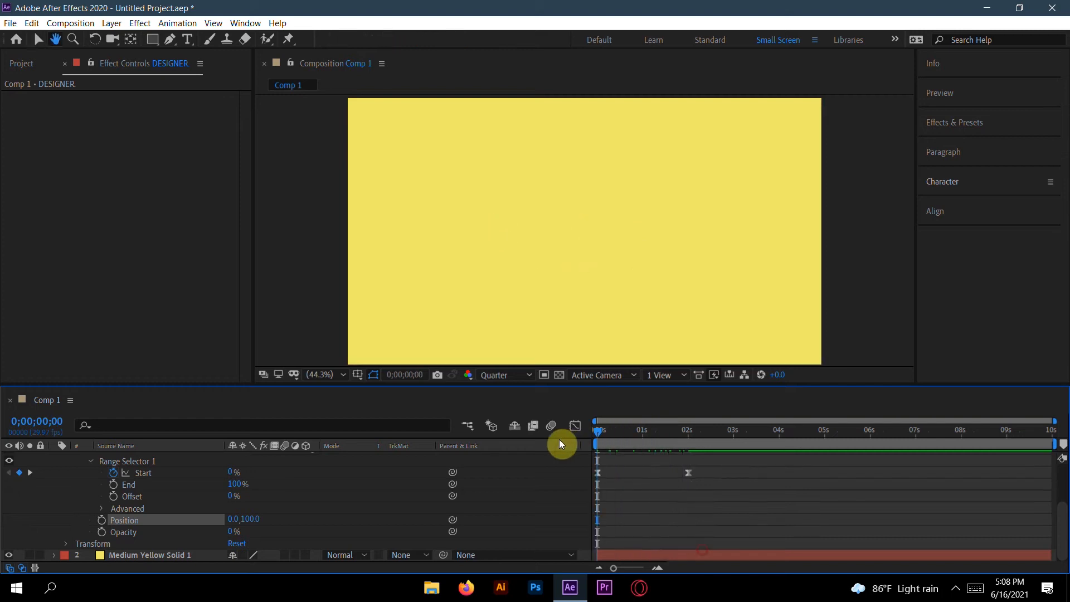
key(space)
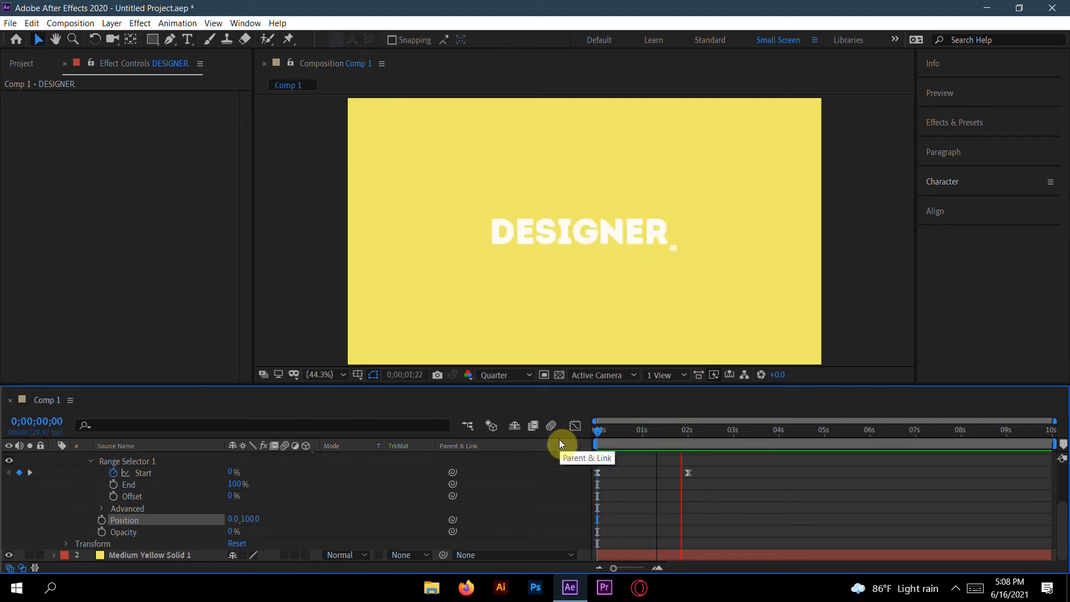
key(space)
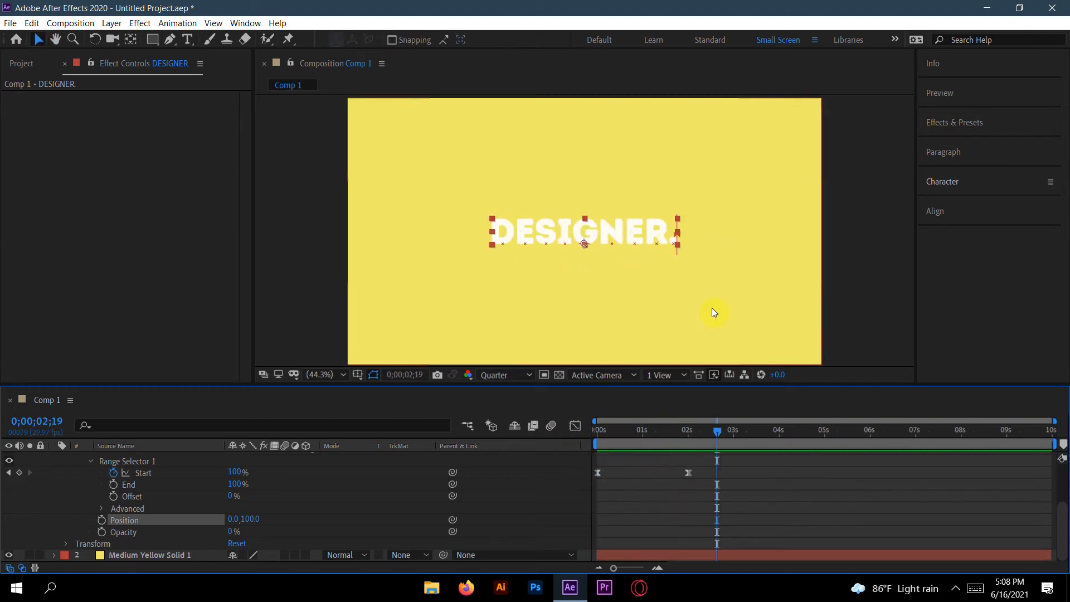
Step: Select the Start keyframes and open them in the Graph Editor as a speed graph
drag(715, 428, 596, 485)
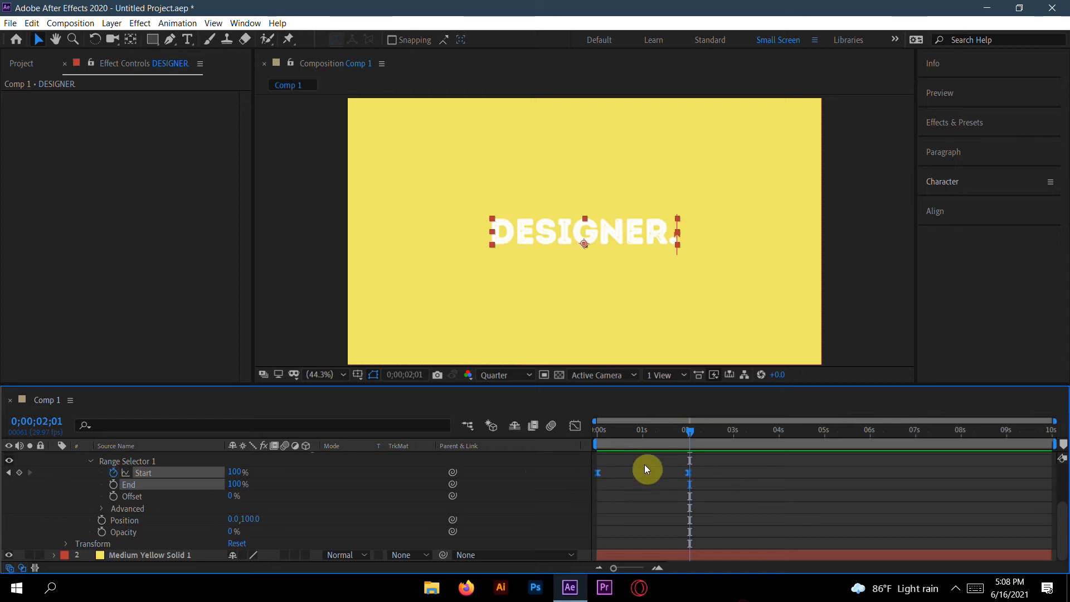
click(575, 425)
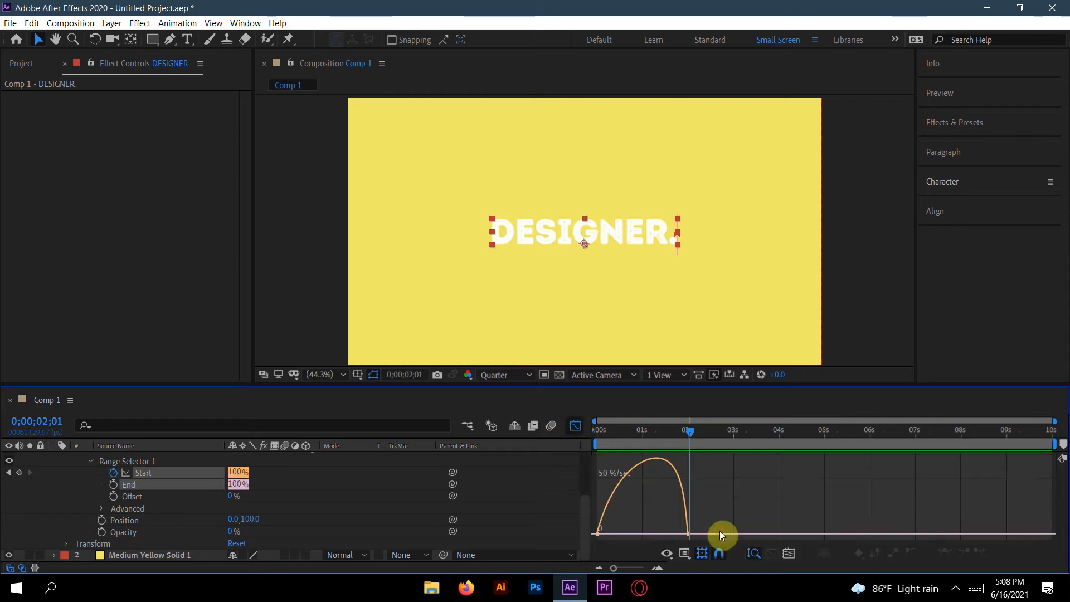
right_click(661, 506)
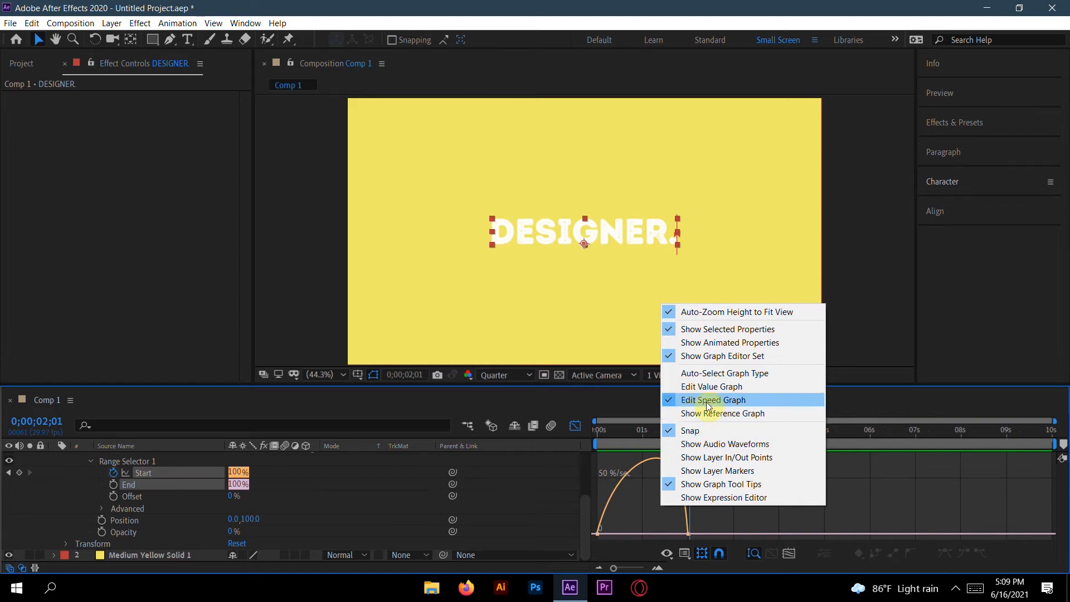
click(645, 503)
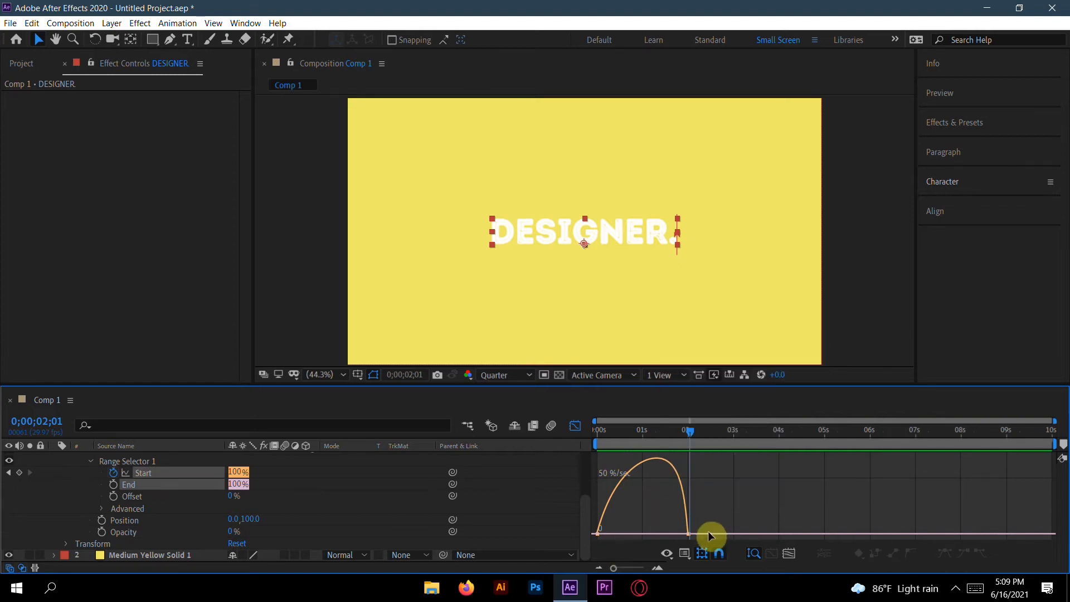
Step: Drag the Start keyframes' speed influence handles to create a sharp peak in the speed curve
drag(693, 530, 596, 533)
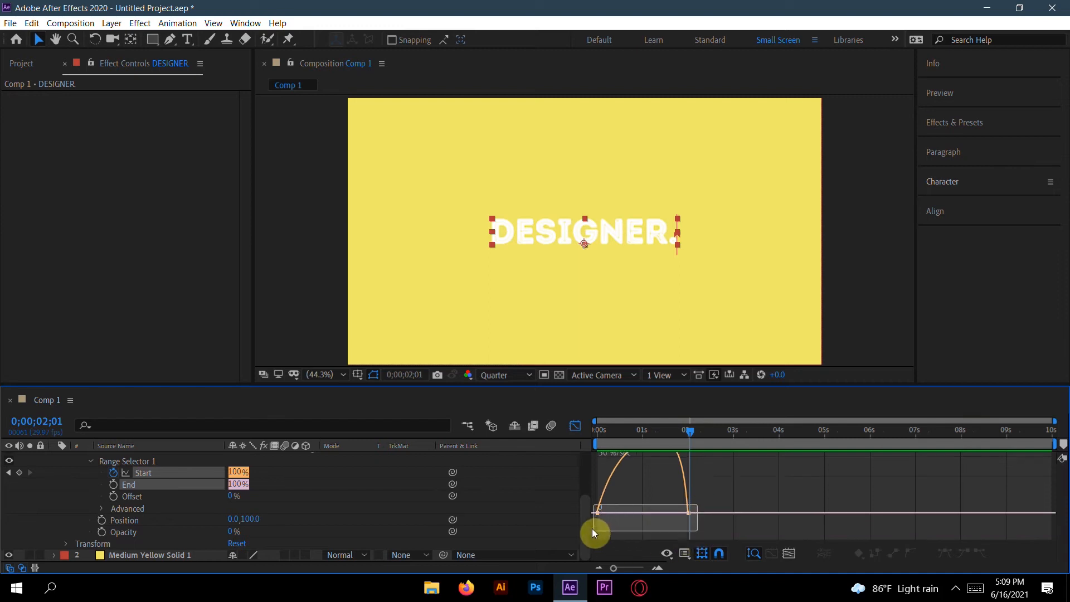
drag(330, 385, 341, 284)
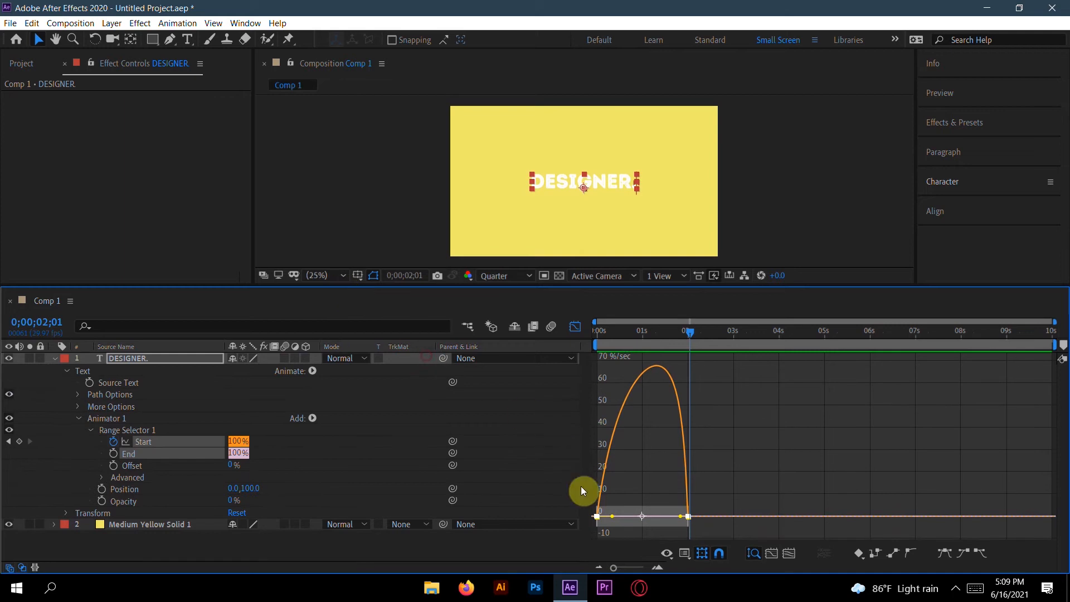
drag(615, 517, 633, 524)
drag(684, 327, 643, 332)
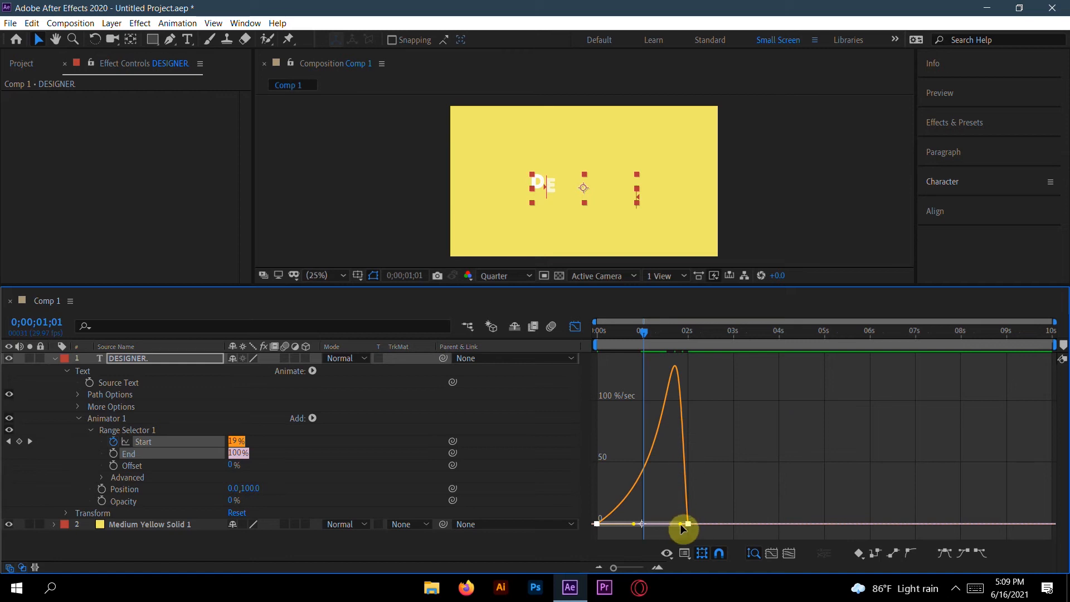
drag(681, 524, 653, 521)
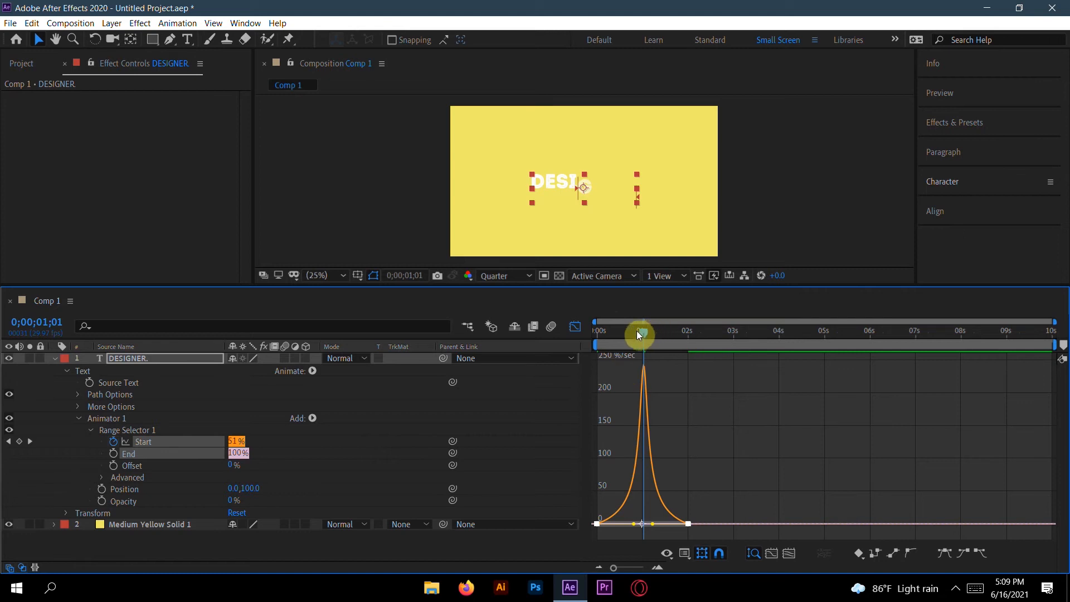
Step: Return to the layer timeline and preview the eased animation from the first frame
click(573, 327)
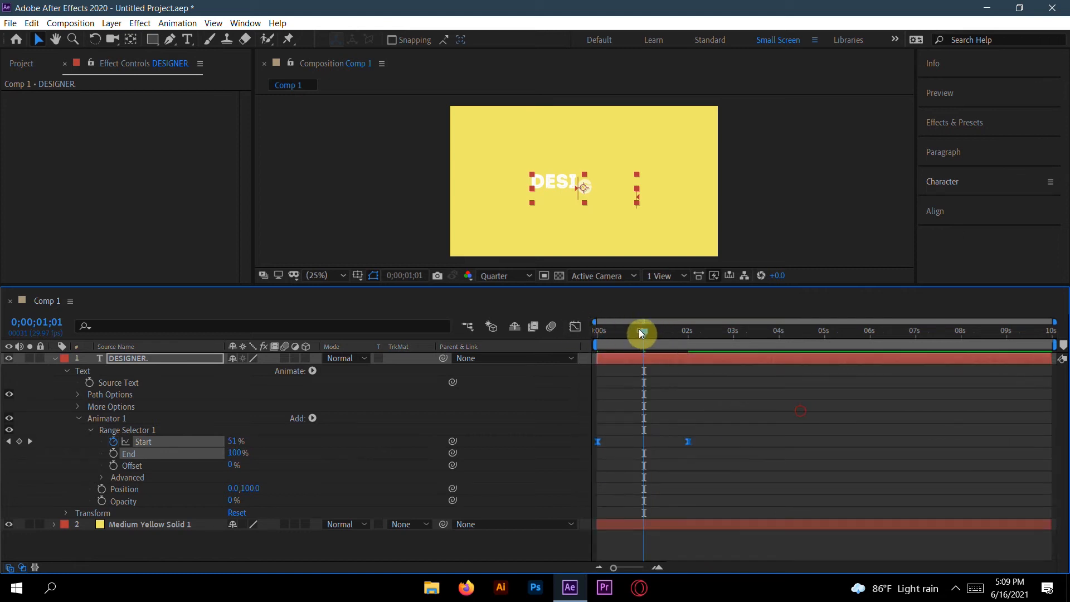
drag(641, 332, 563, 353)
key(space)
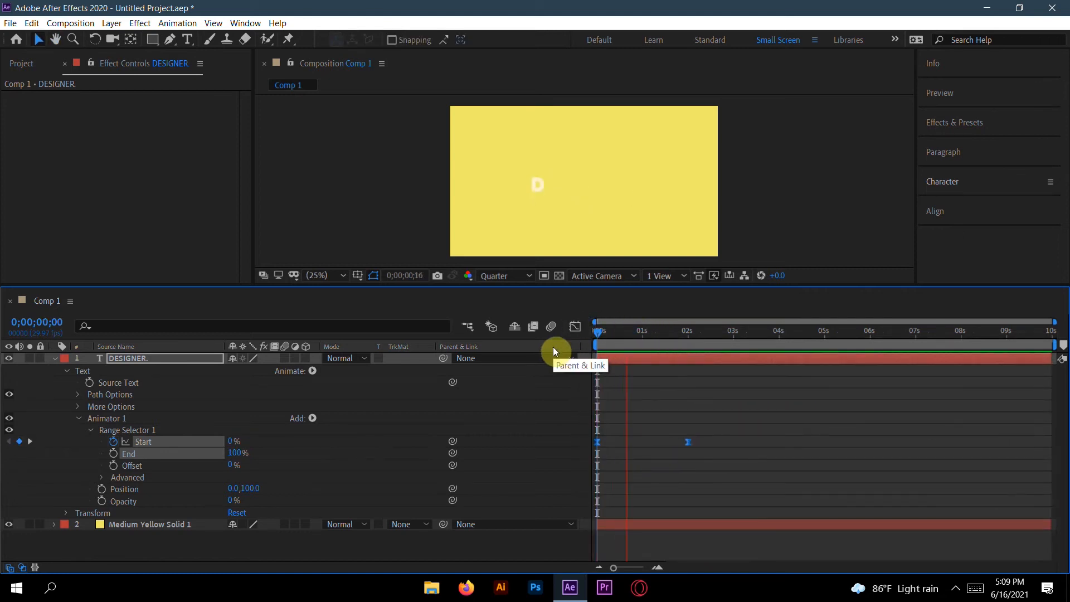
Step: Play and stop a preview of the text reveal animation
key(space)
key(space)
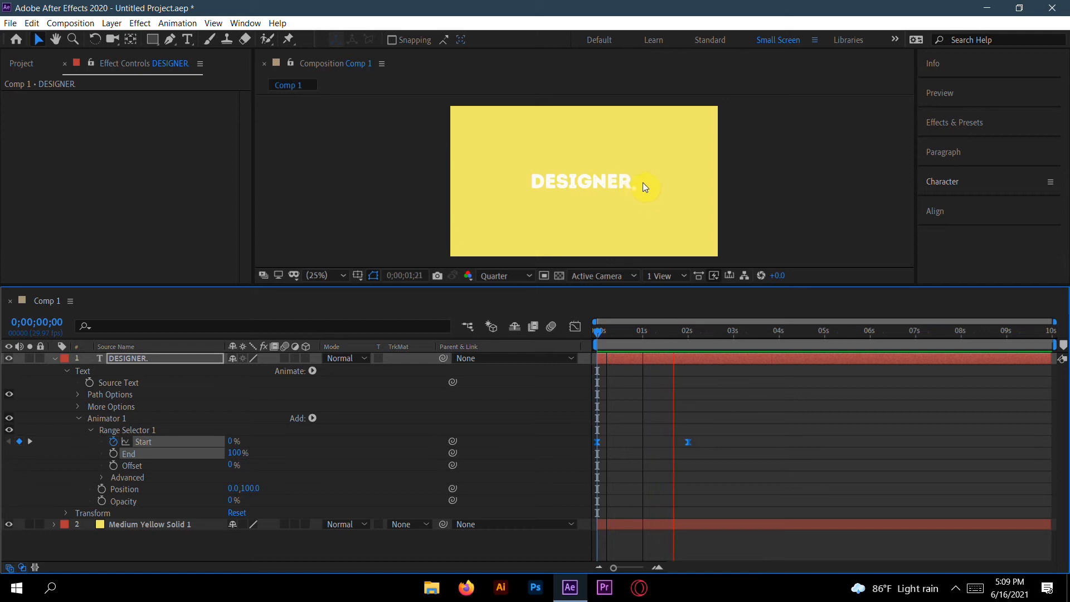
key(space)
Step: Collapse the DESIGNER. text layer and turn on its motion blur switch
drag(263, 285, 238, 394)
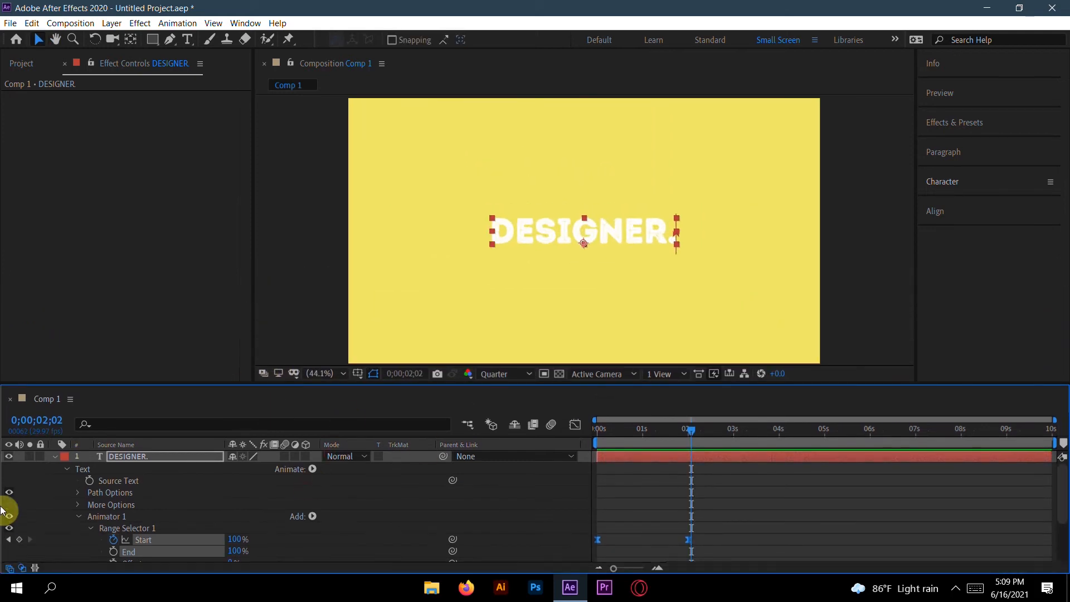
click(54, 458)
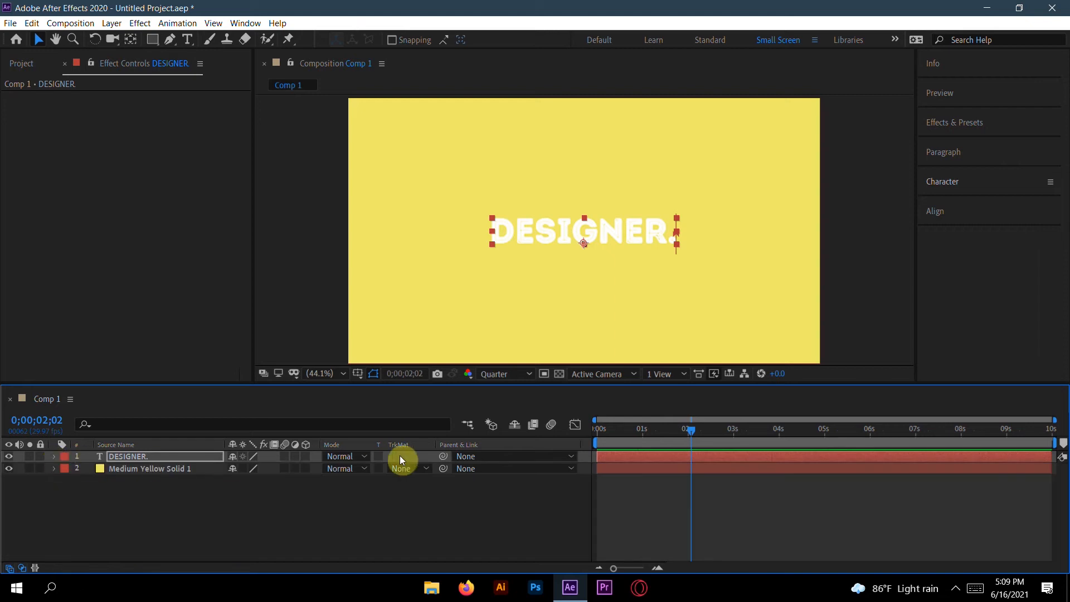
click(289, 458)
Step: Preview the animation with motion blur from the first frame and return to the start
click(690, 433)
drag(689, 431, 527, 423)
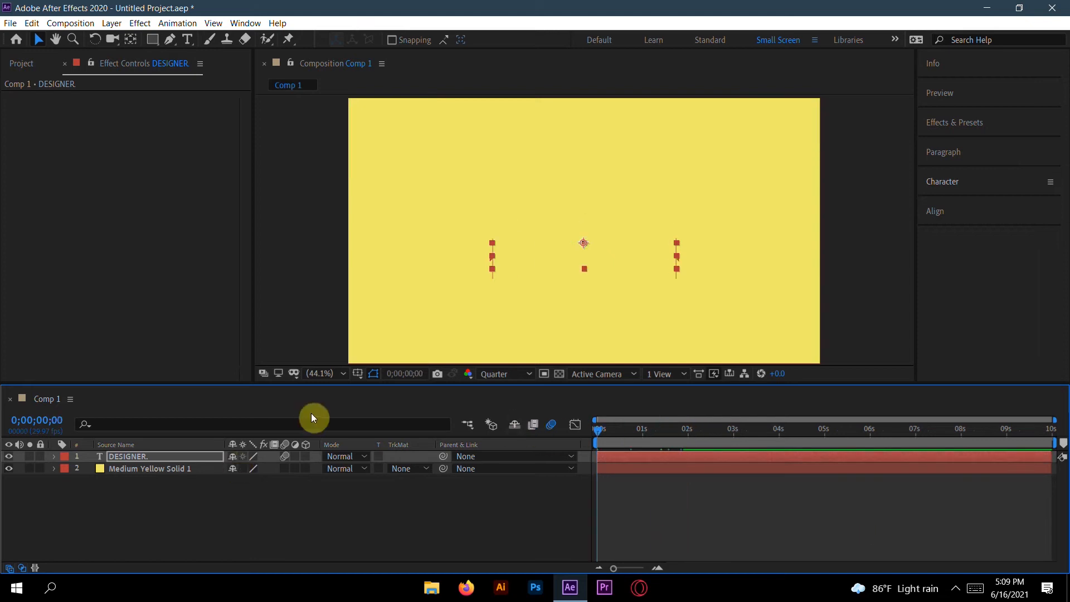
key(space)
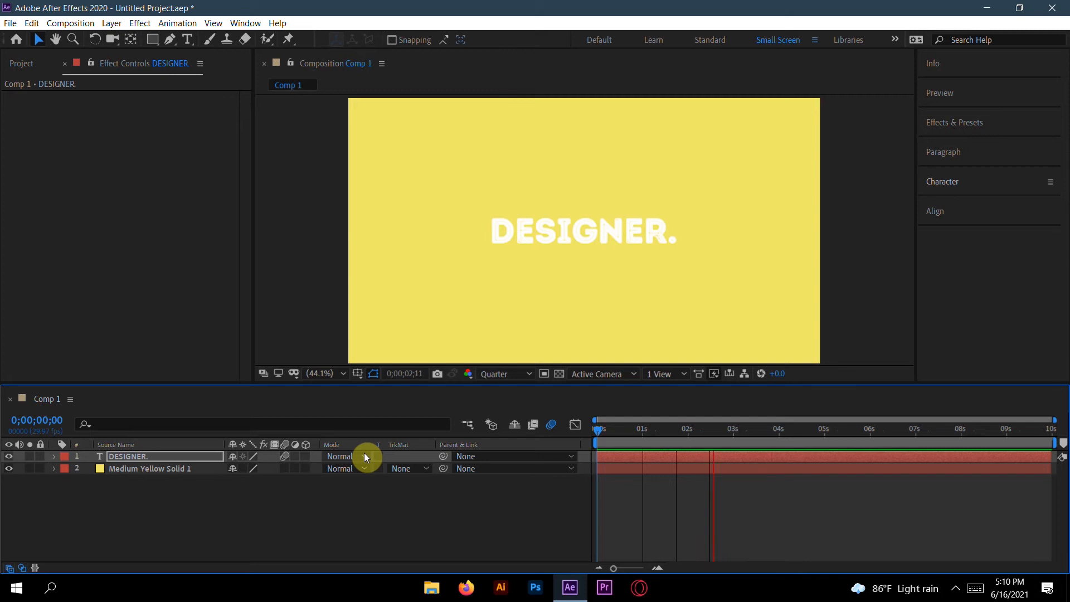
key(space)
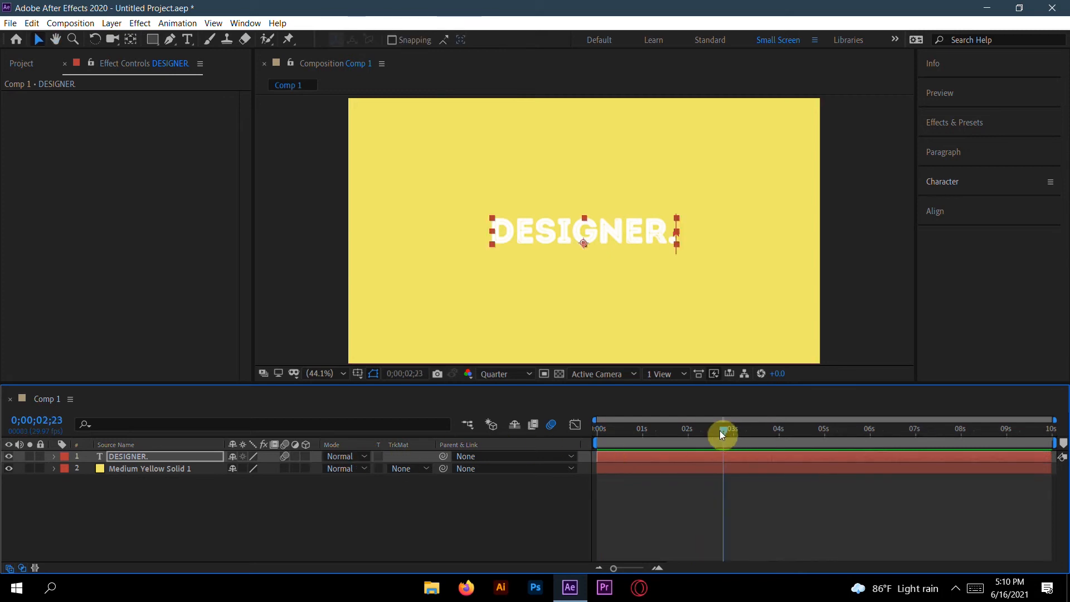
drag(723, 426, 587, 437)
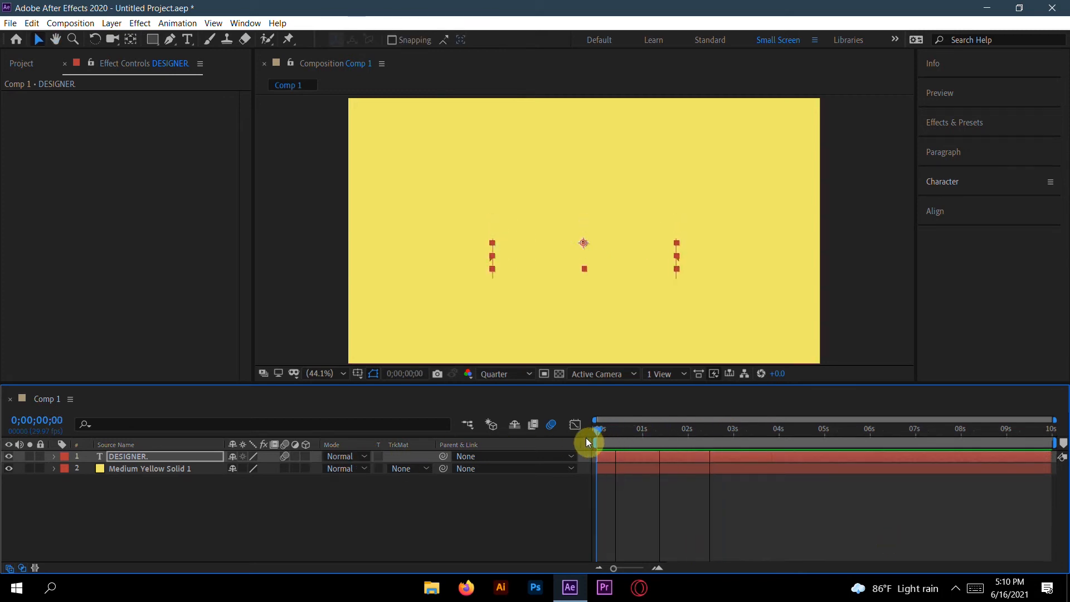
click(175, 456)
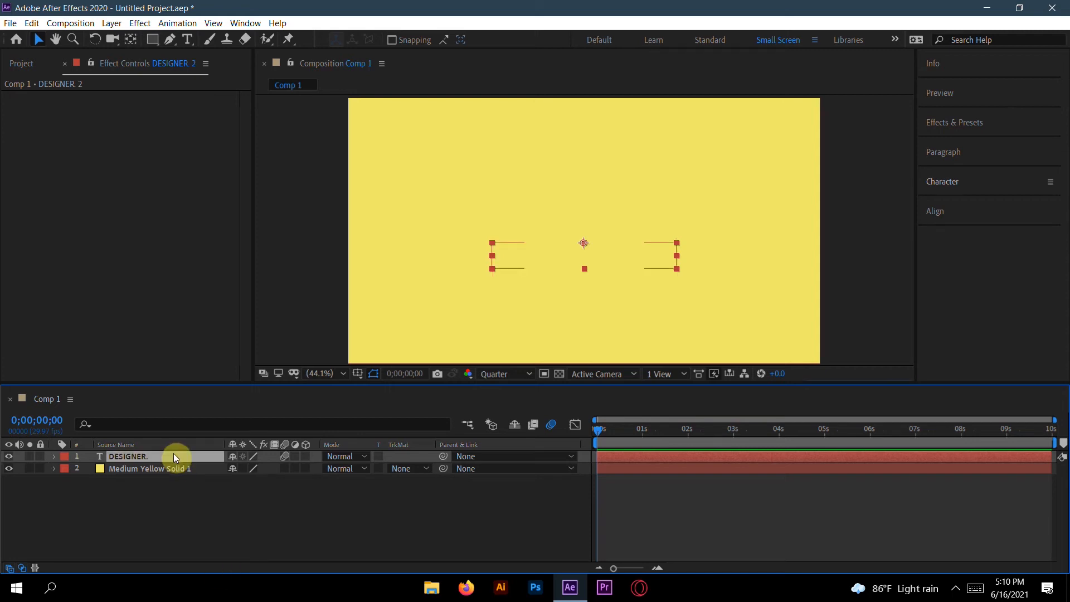
key(ctrl+d)
drag(167, 455, 203, 583)
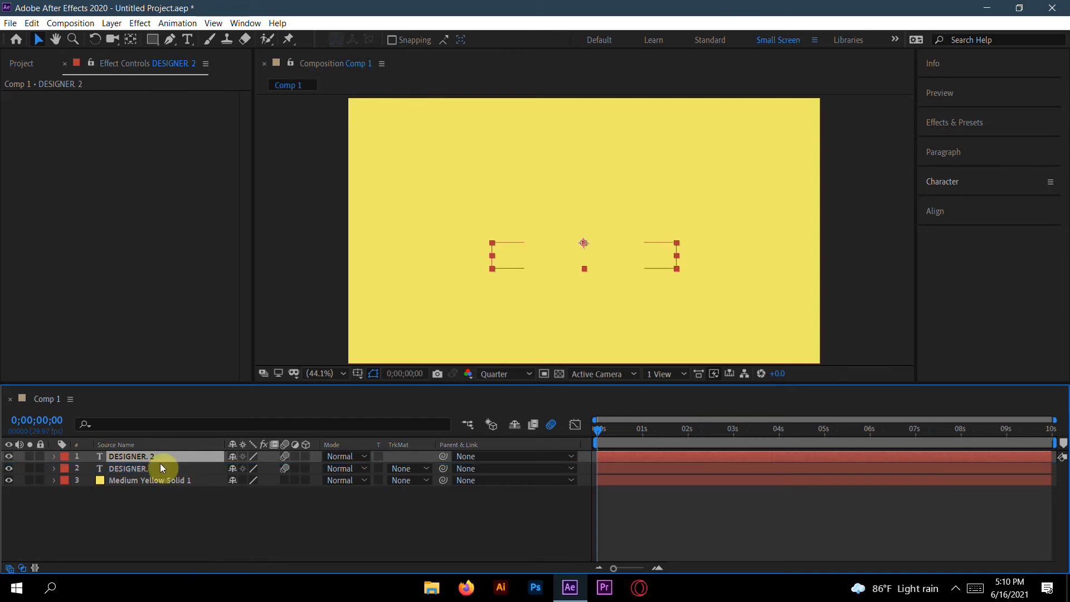
drag(160, 456, 168, 469)
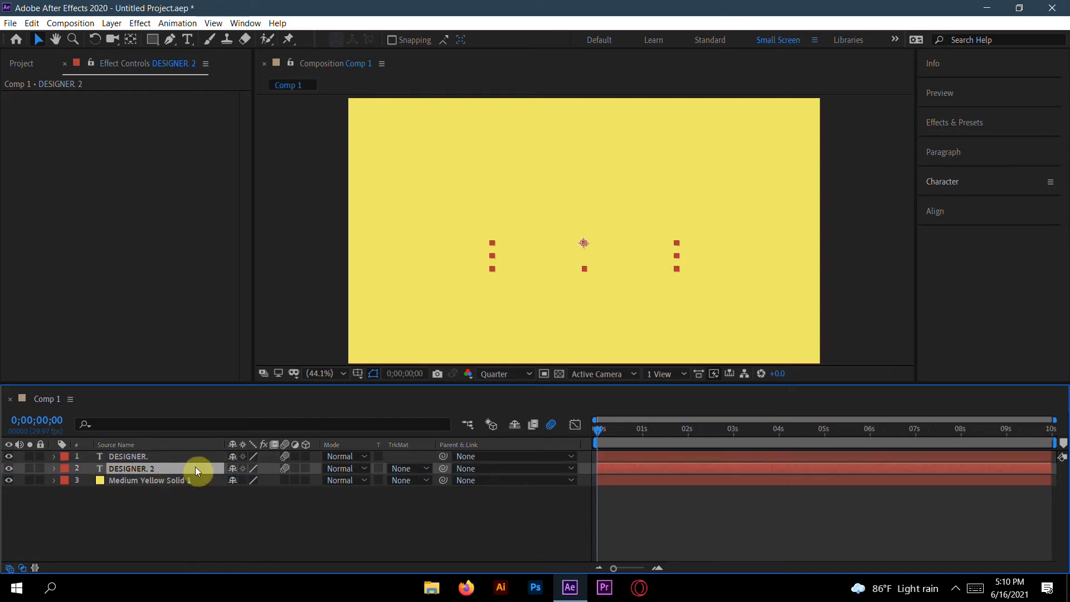
drag(597, 431, 697, 435)
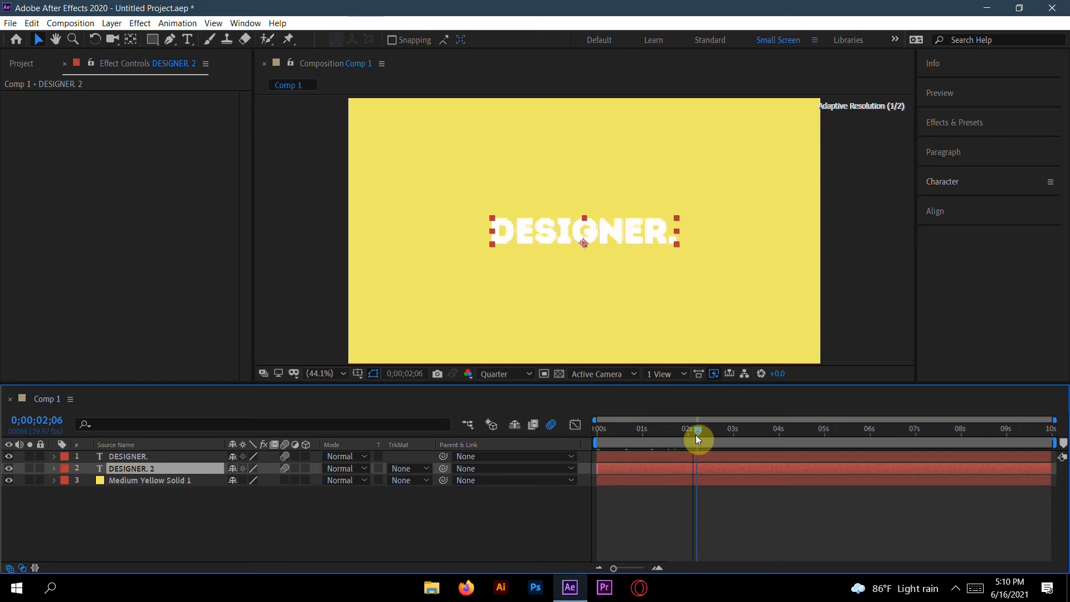
click(982, 178)
drag(949, 244, 1064, 240)
drag(1061, 239, 1058, 240)
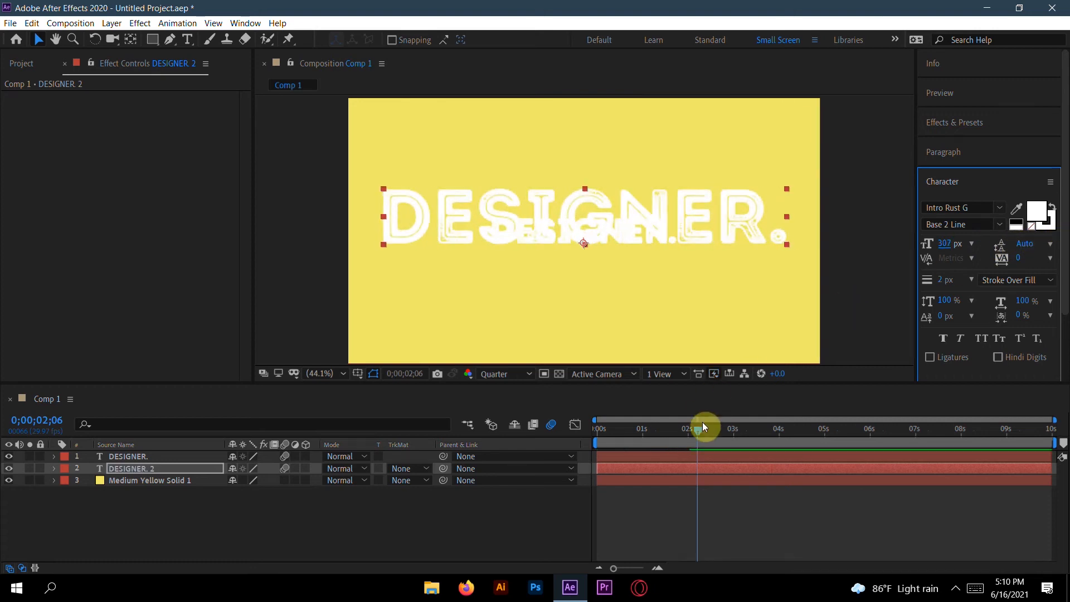
drag(698, 428, 724, 431)
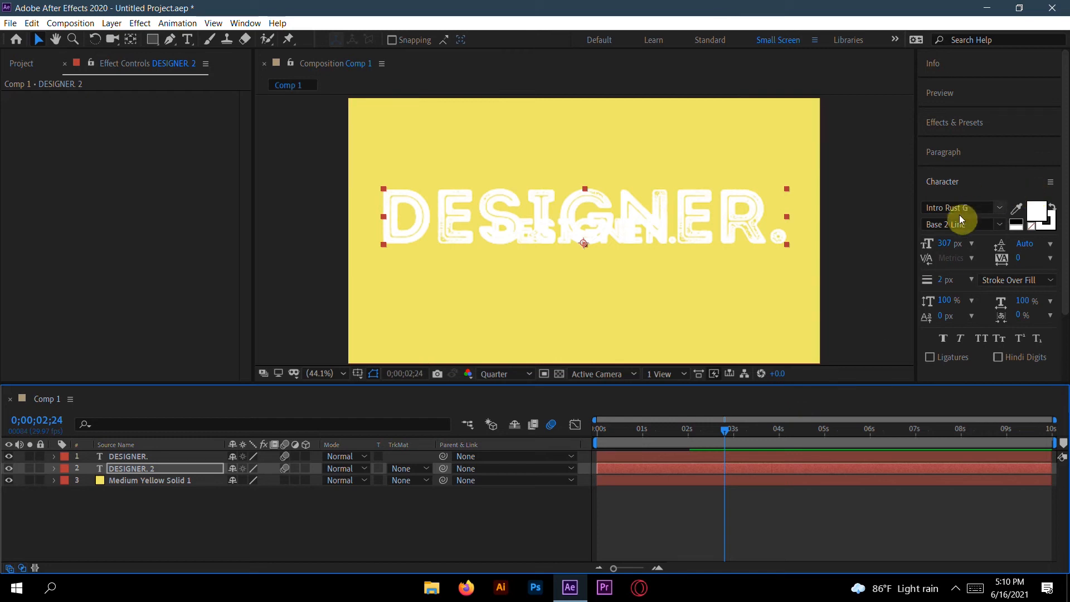
click(182, 470)
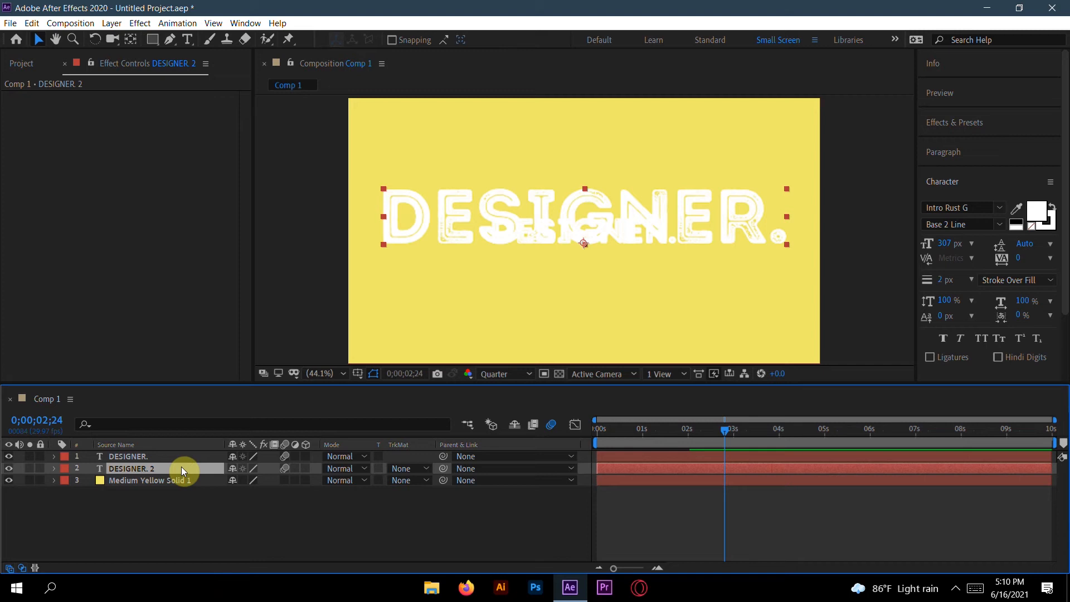
key(Delete)
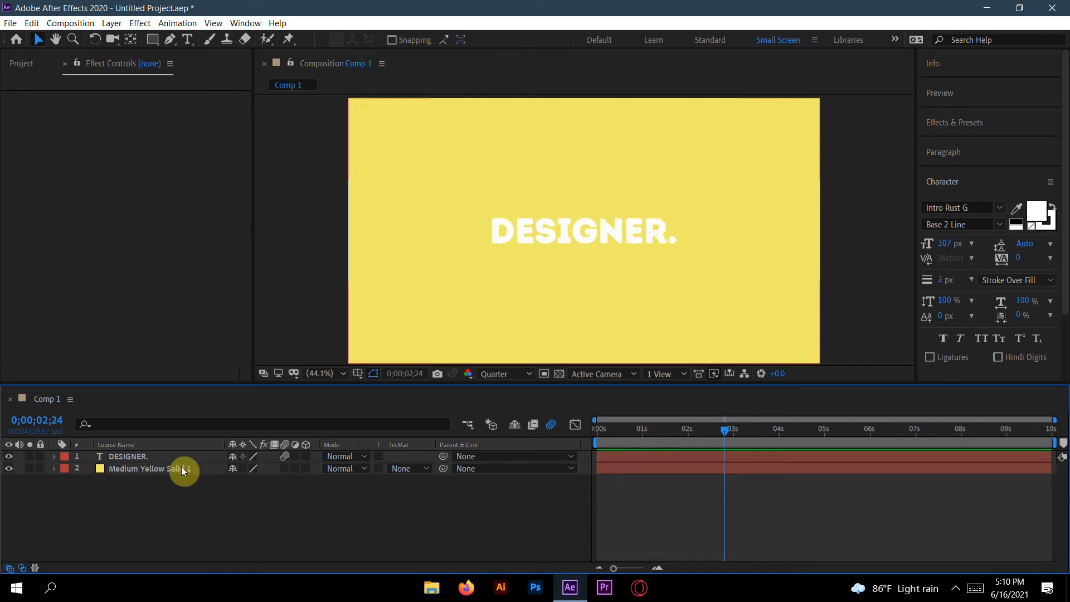
Step: Add a Tracking animator to the DESIGNER. text layer
click(171, 456)
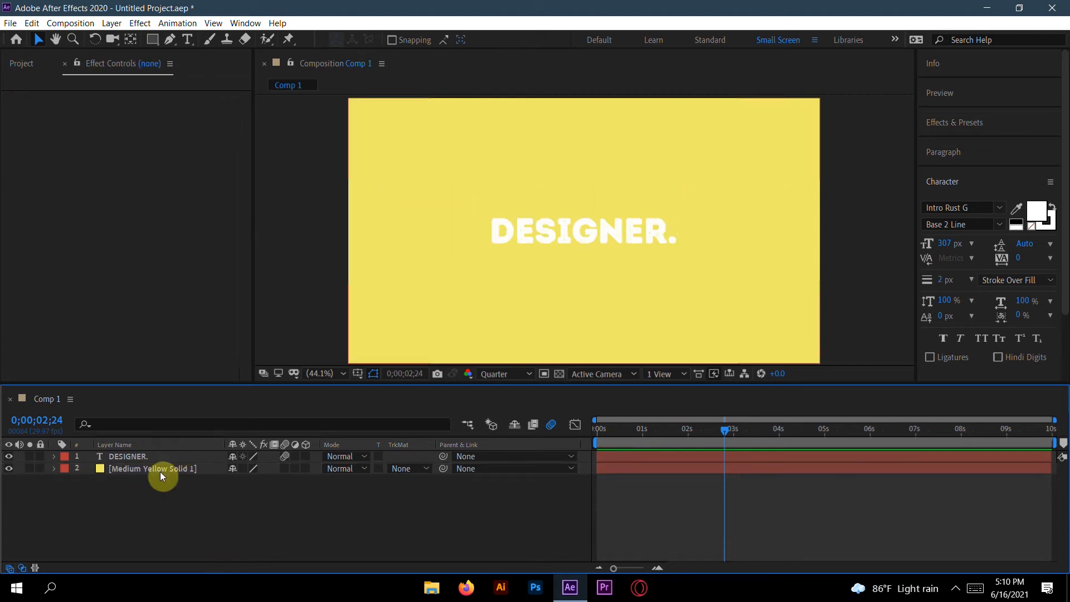
click(54, 458)
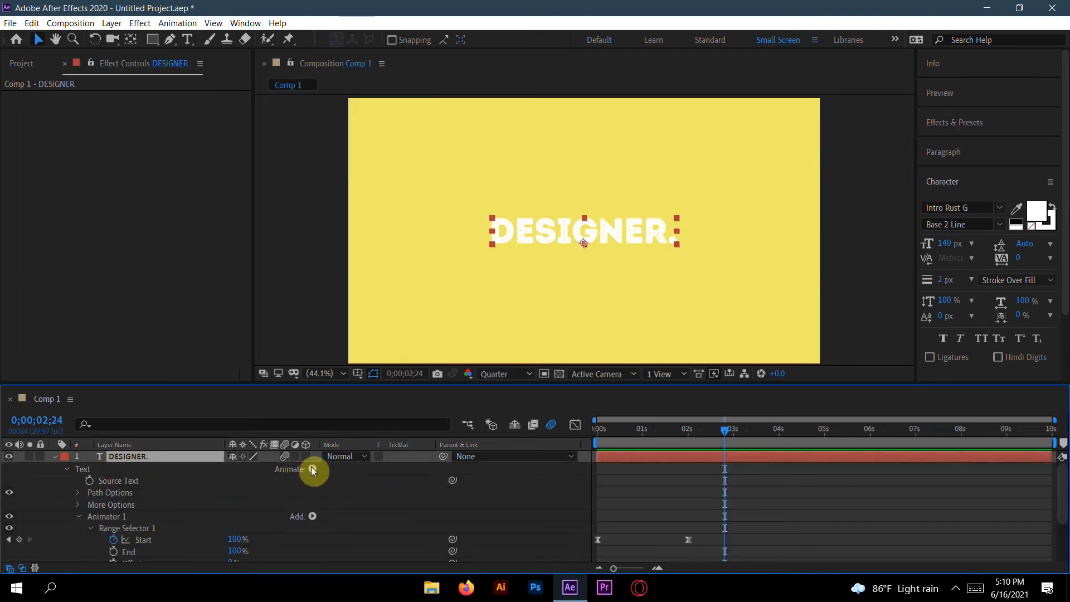
click(312, 469)
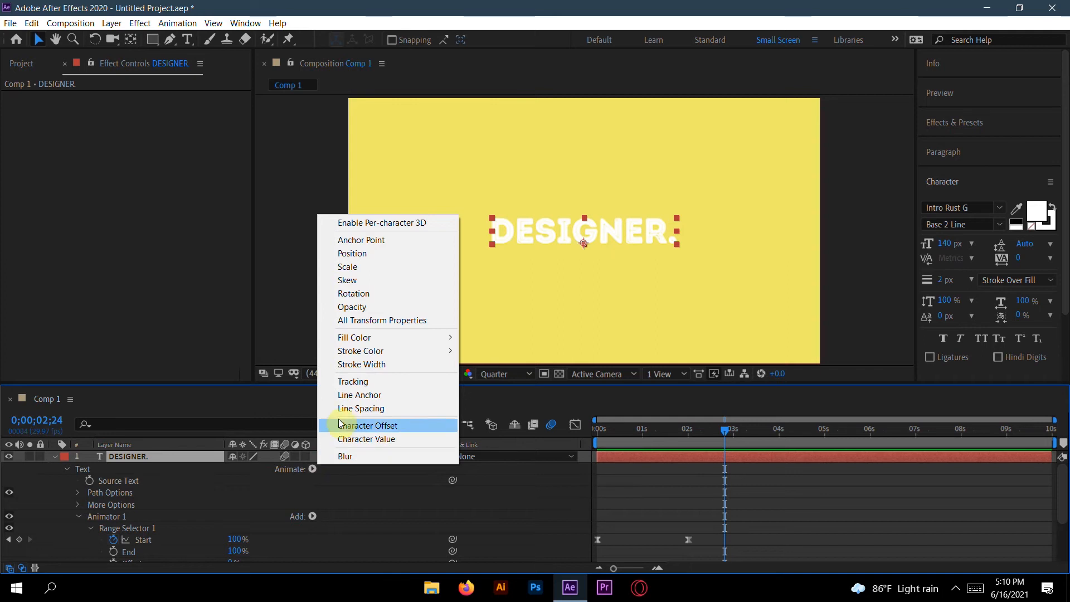
click(365, 382)
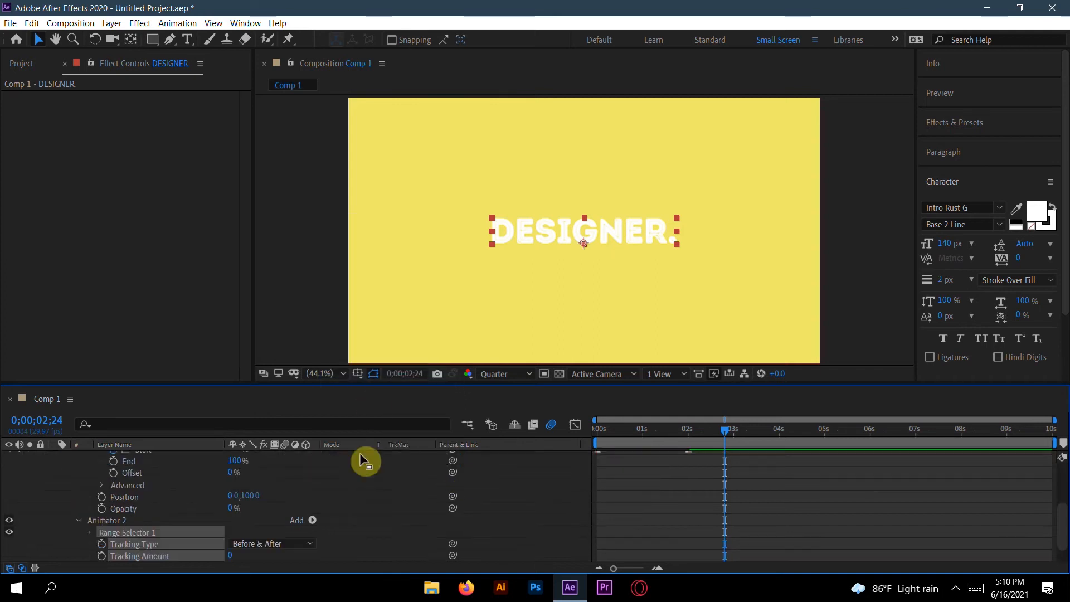
Step: Keyframe Tracking Amount at 0 at 0;00;01;01 and 36 at 0;00;02;28, removing the Tracking Type keyframe
drag(719, 430, 644, 435)
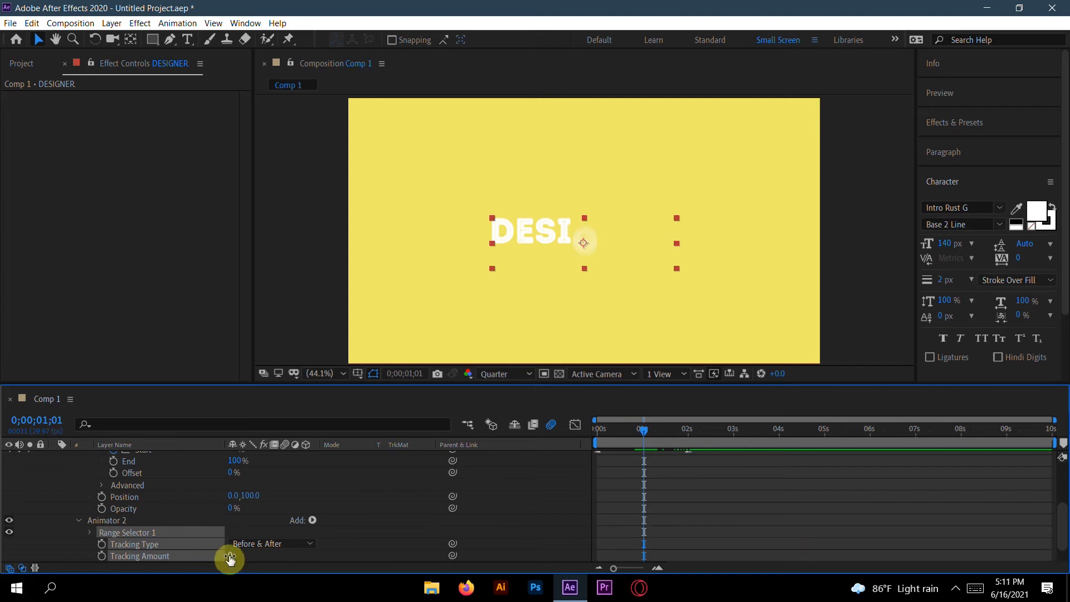
click(102, 557)
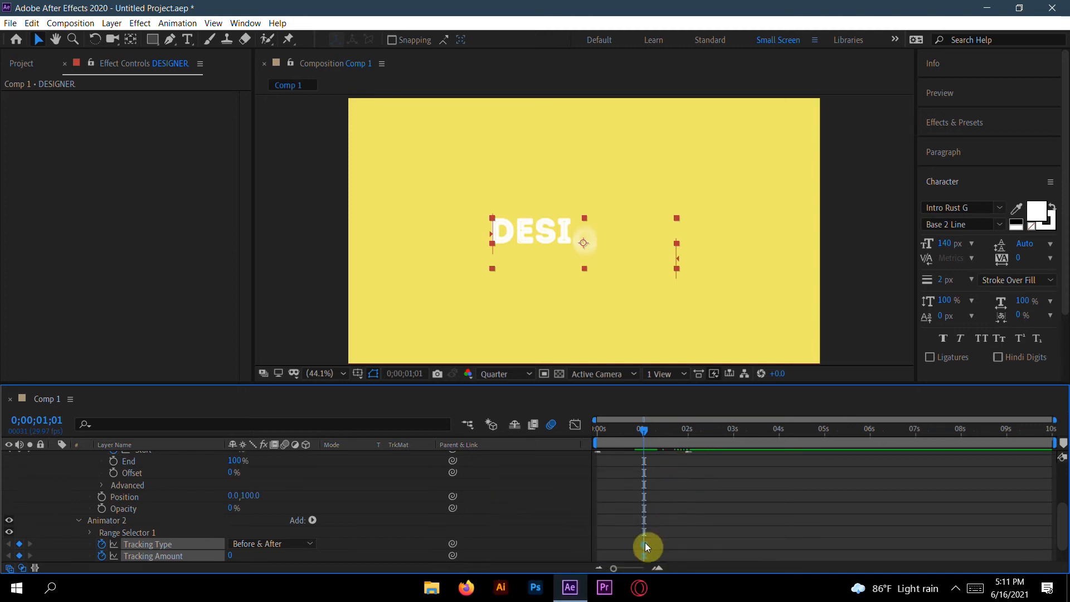
drag(645, 427, 730, 438)
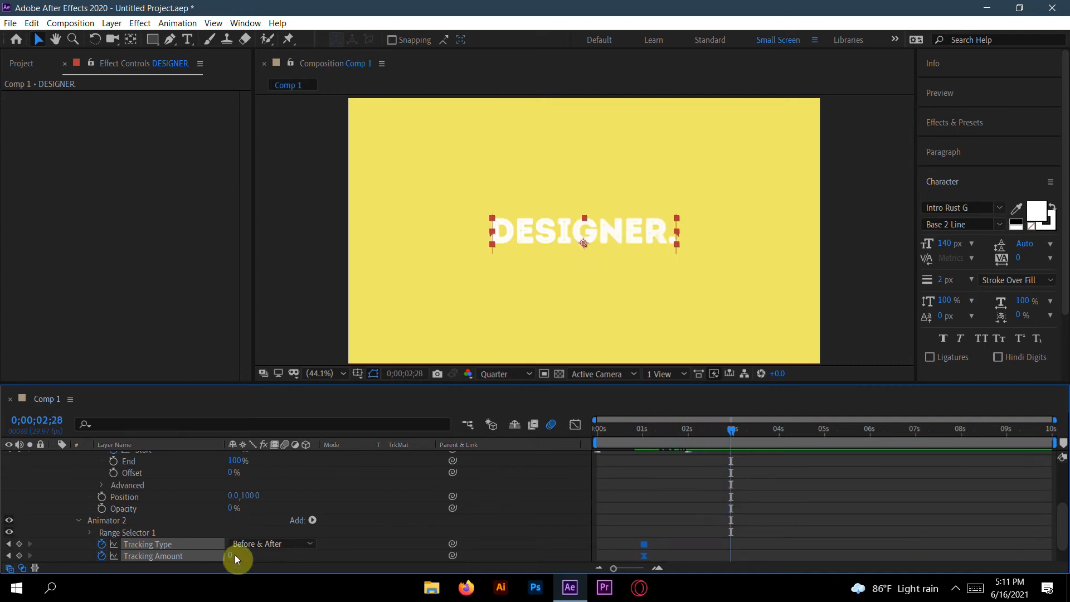
drag(229, 558, 262, 562)
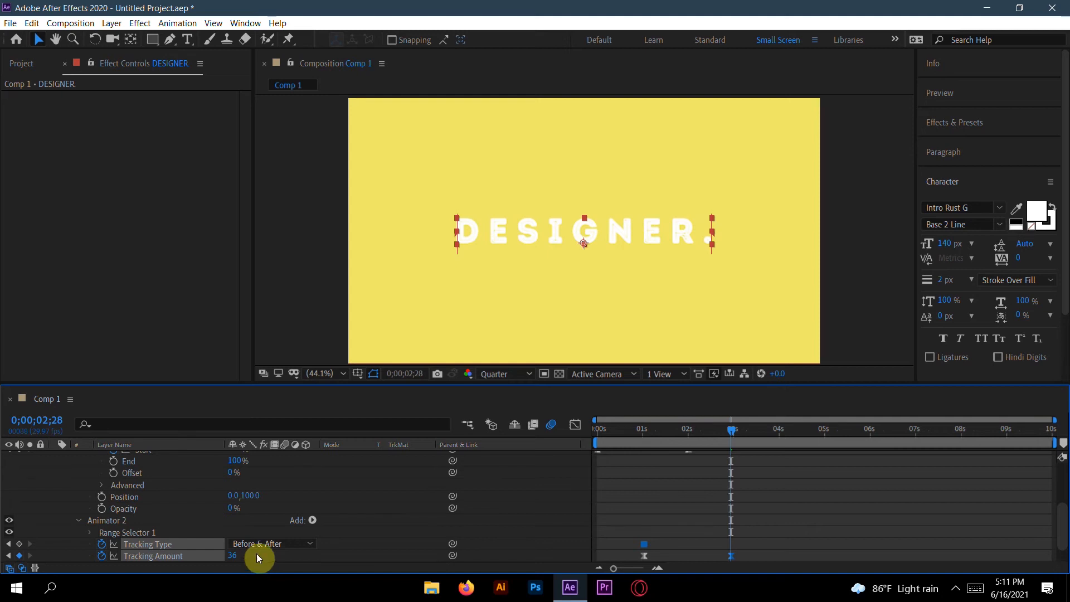
click(644, 544)
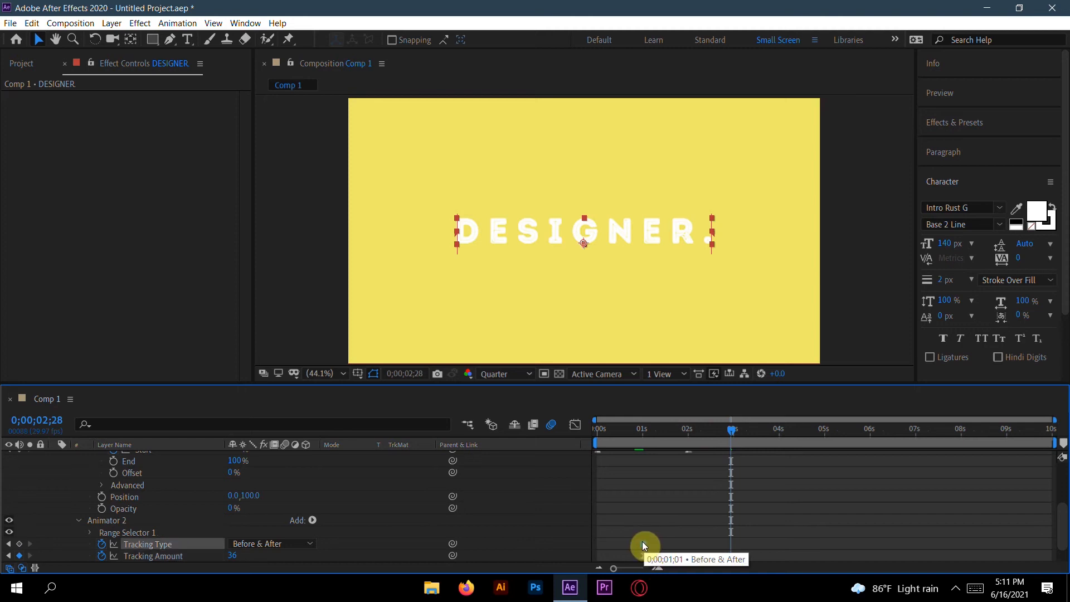
key(Delete)
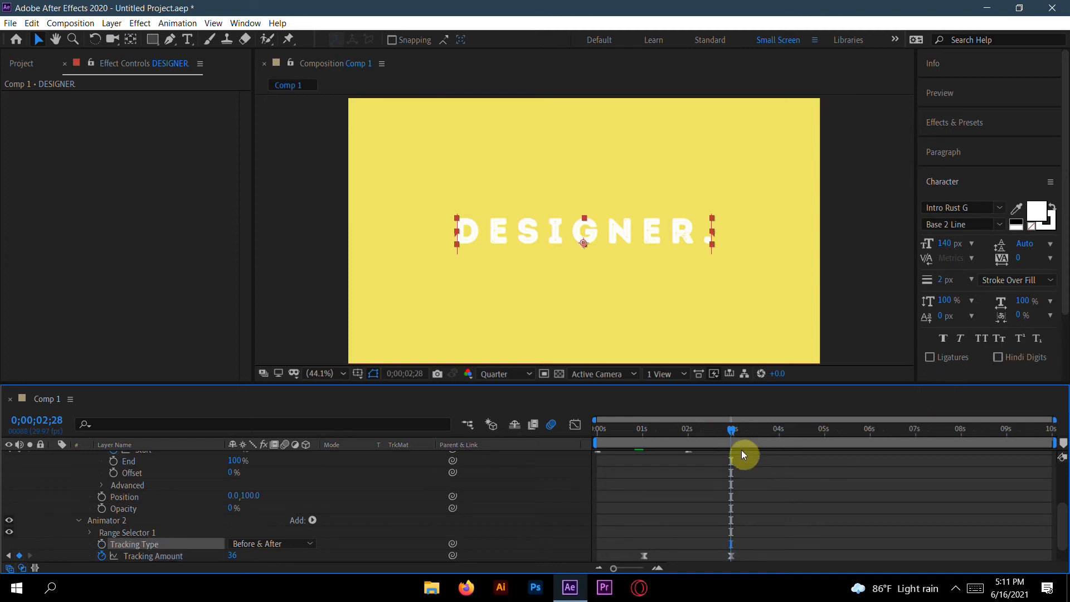
Step: Show only the layer's keyframed properties and preview the tracking animation from the first frame
drag(731, 429, 598, 445)
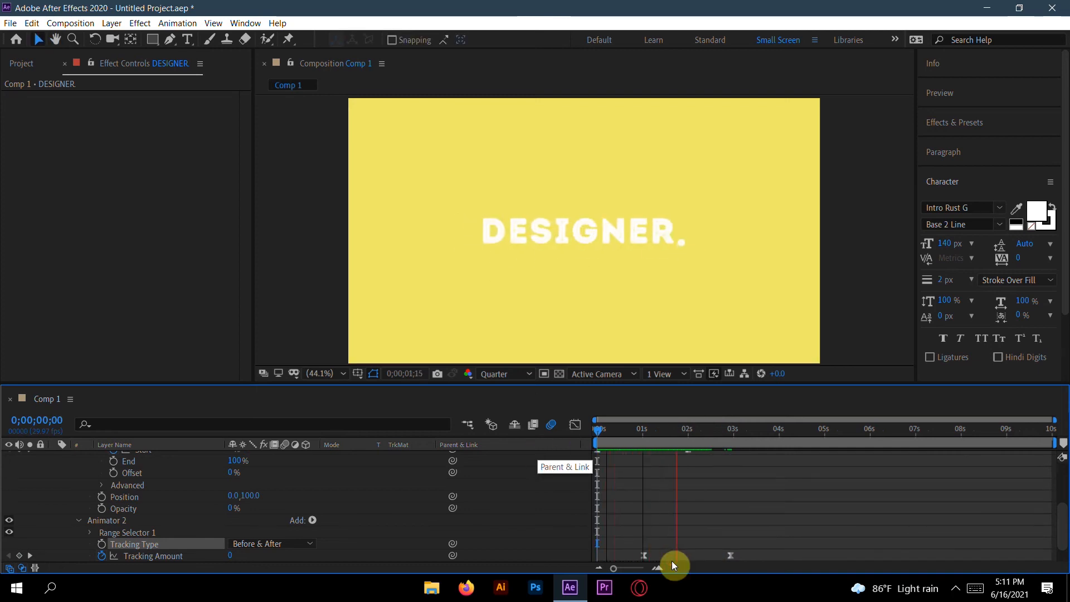
key(space)
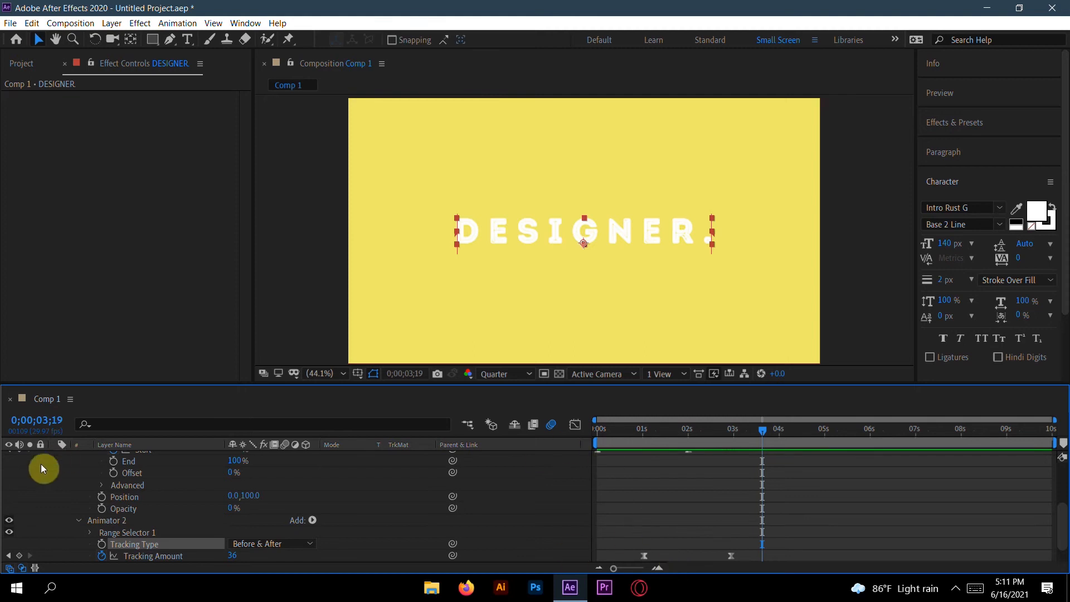
scroll(109, 500, up, 4)
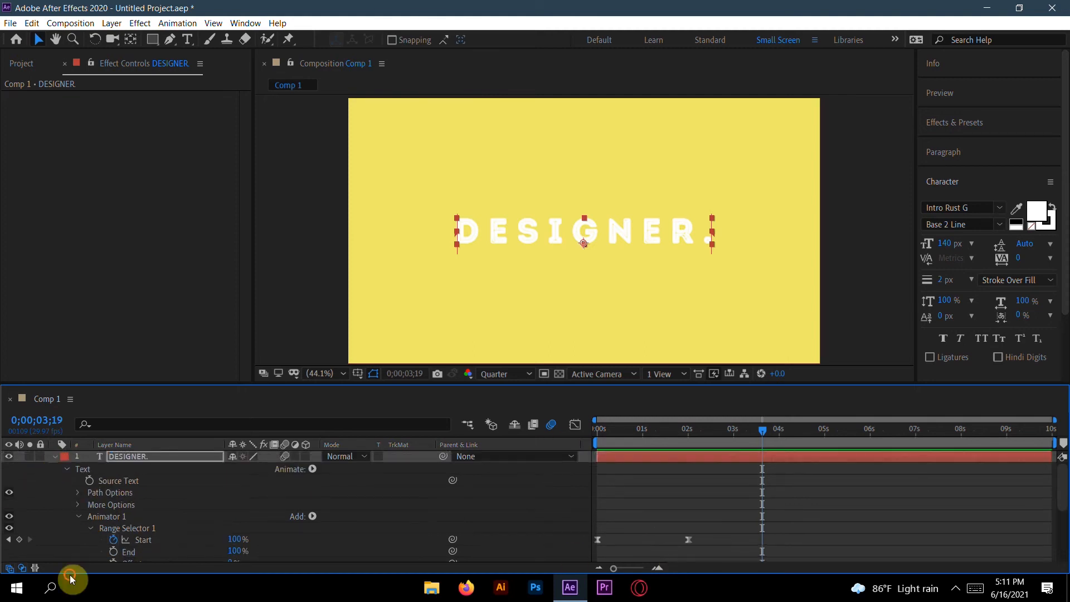
key(u)
key(u)
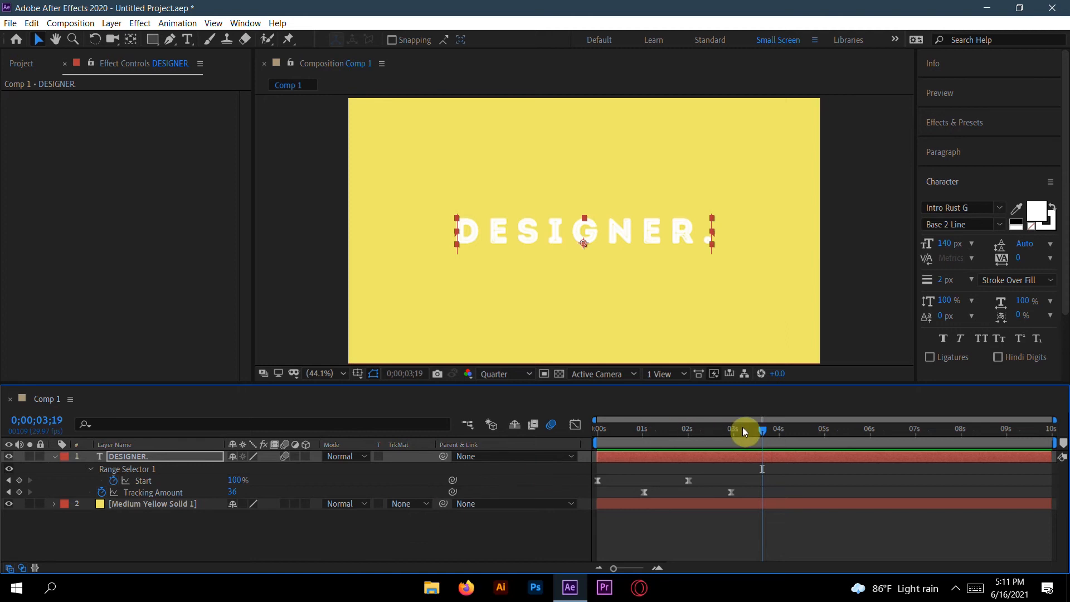
drag(762, 434, 594, 448)
key(space)
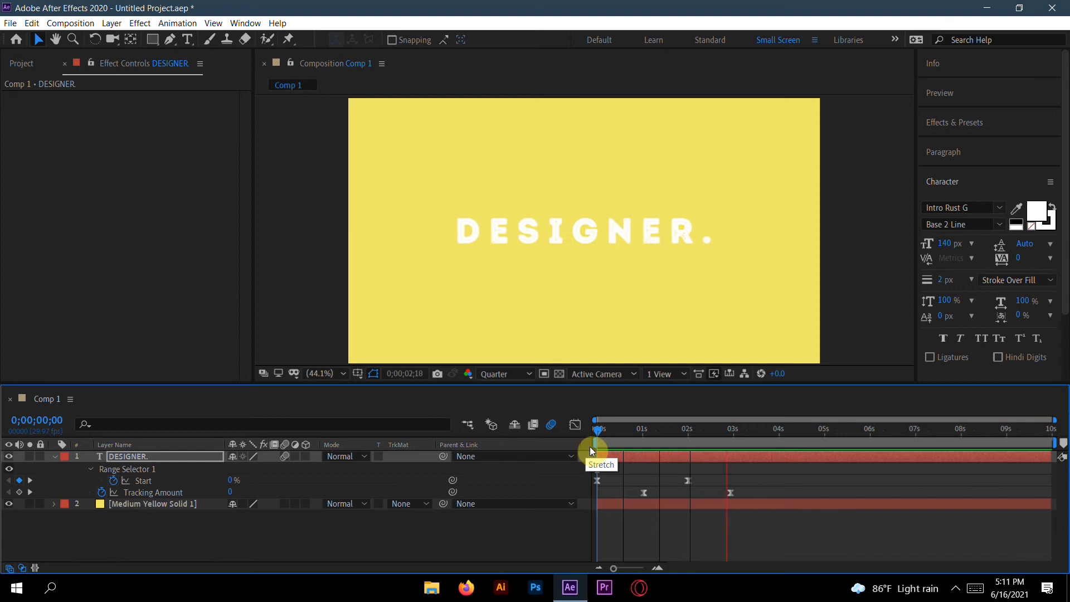
key(space)
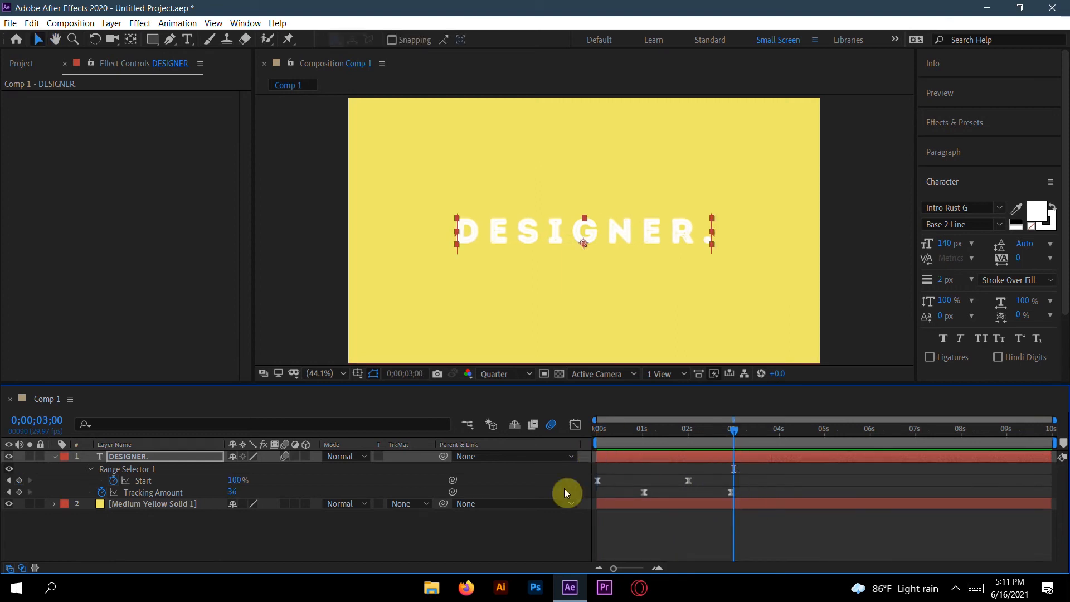
Step: Shift the first Tracking Amount keyframe slightly later and select both Tracking Amount keyframes
drag(643, 492, 651, 491)
drag(758, 486, 639, 499)
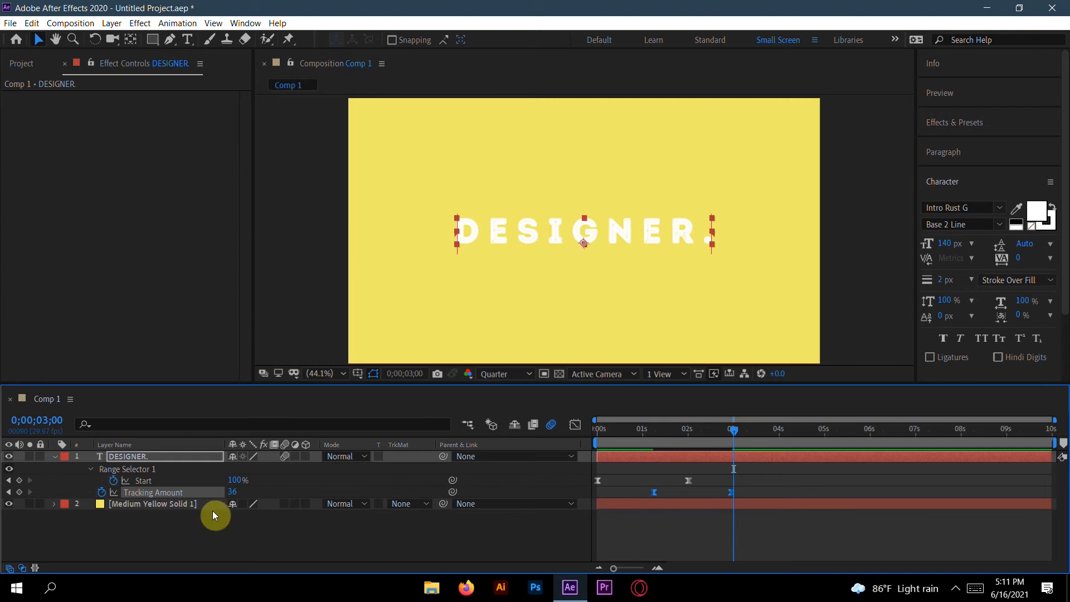
Step: Open the Tracking Amount speed graph and drag its influence handles to form a sharp central peak
click(575, 425)
drag(742, 528, 635, 544)
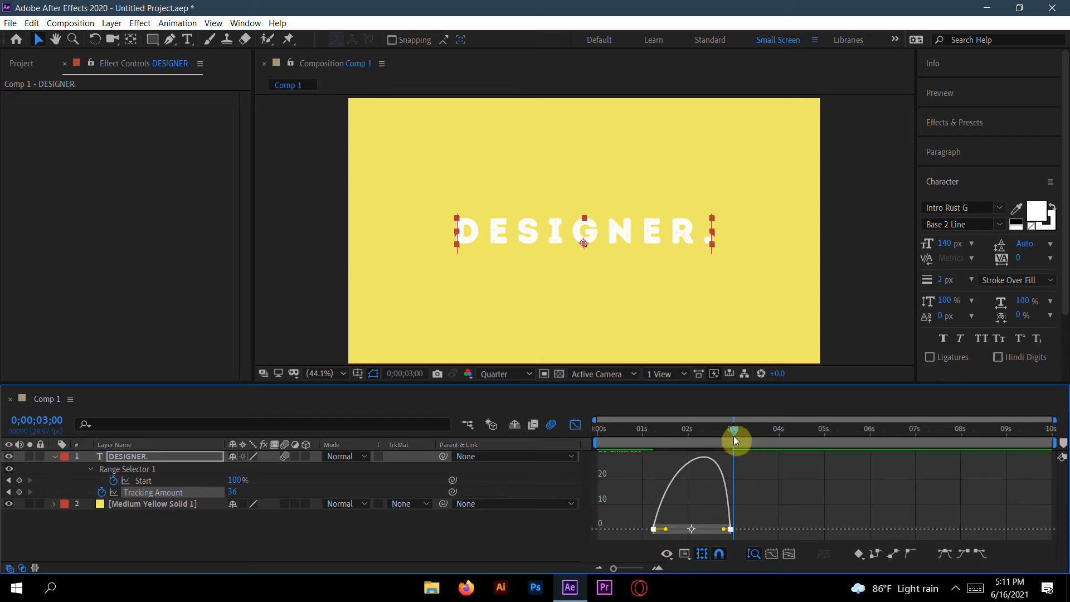
drag(734, 433, 698, 432)
drag(665, 529, 711, 531)
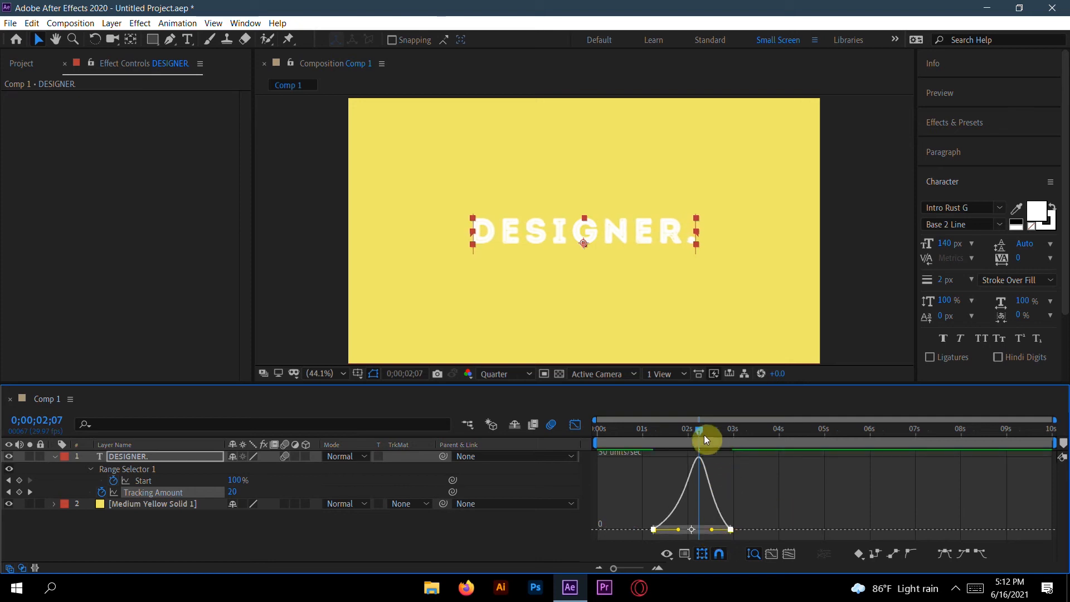
Step: Preview the eased tracking animation from the first frame
key(Home)
key(space)
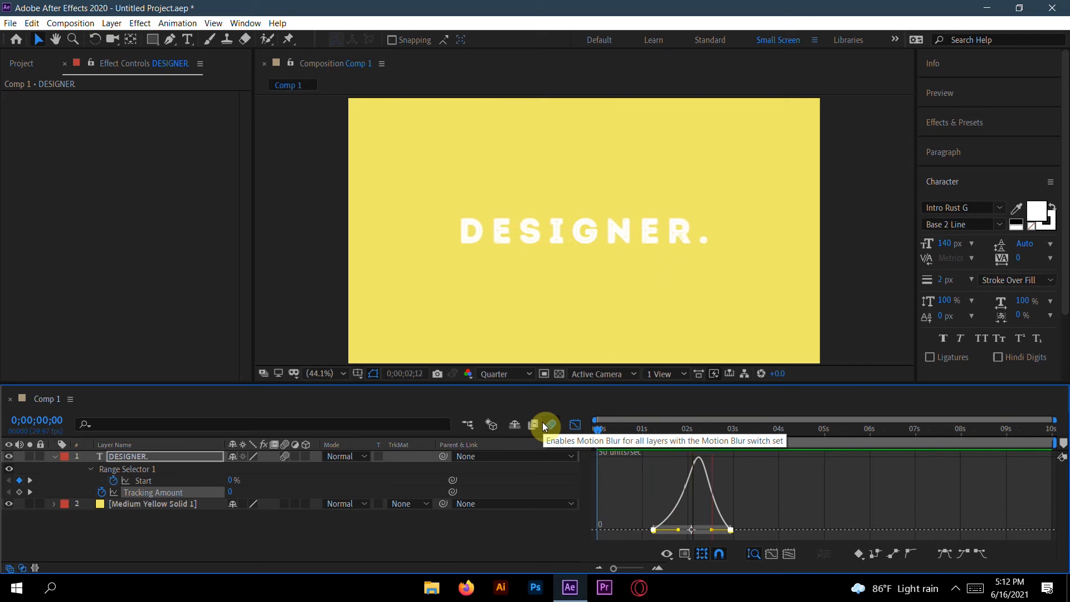
Step: Enable motion blur for the composition and collapse the text layer back to its layer bar
click(543, 423)
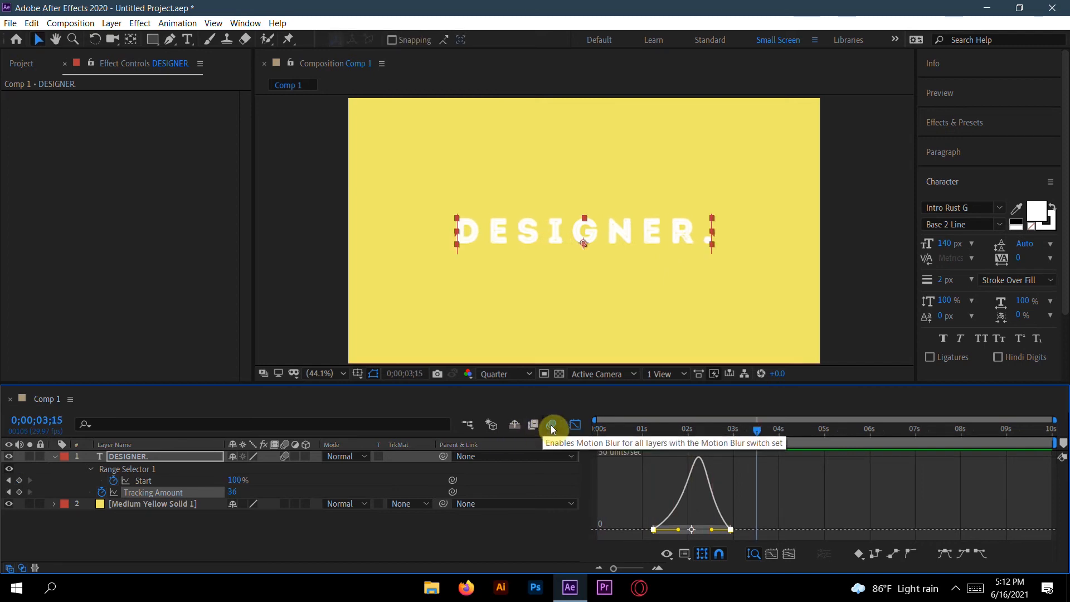
click(576, 425)
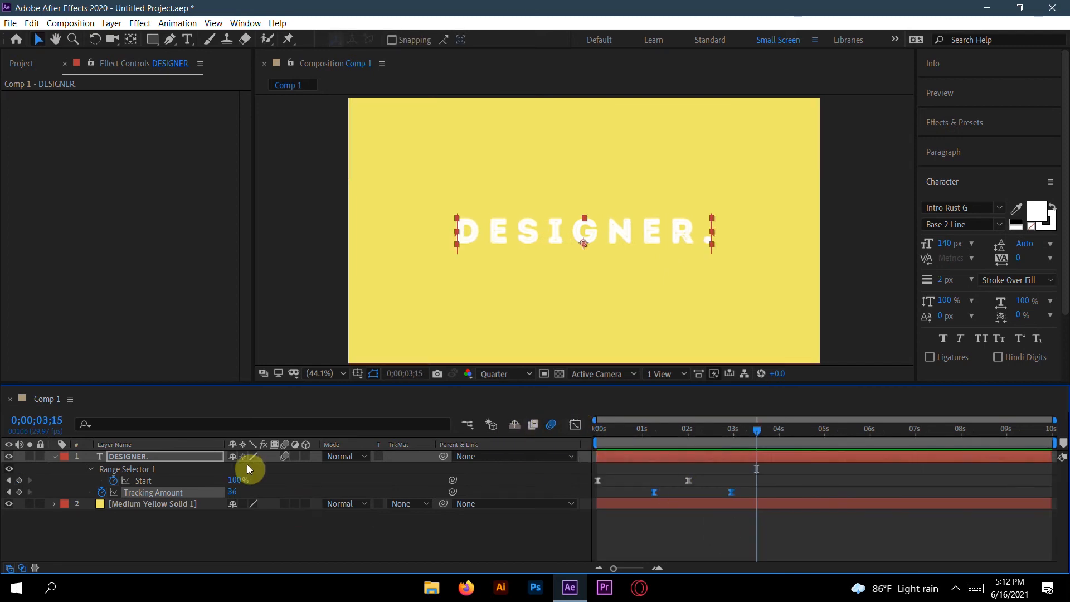
click(54, 456)
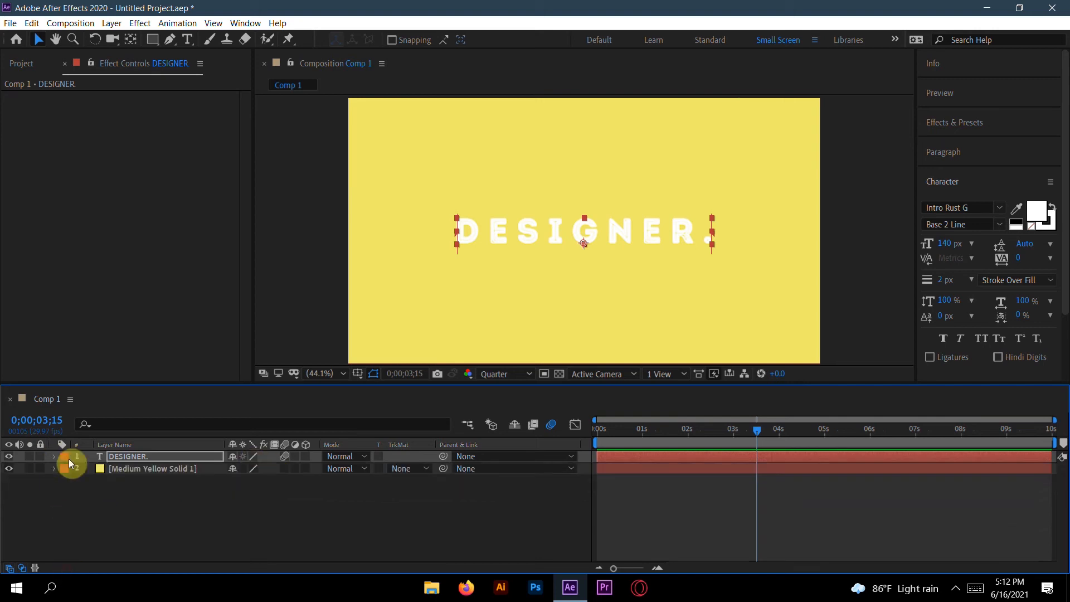
Step: Preview the motion-blurred animation from the first frame
drag(752, 430, 577, 443)
key(space)
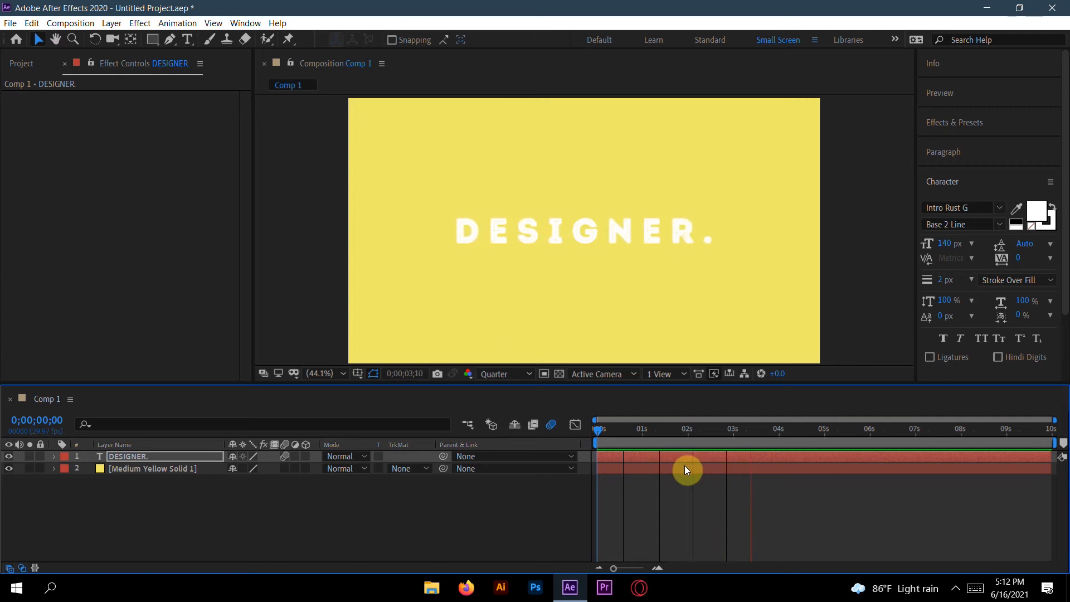
key(space)
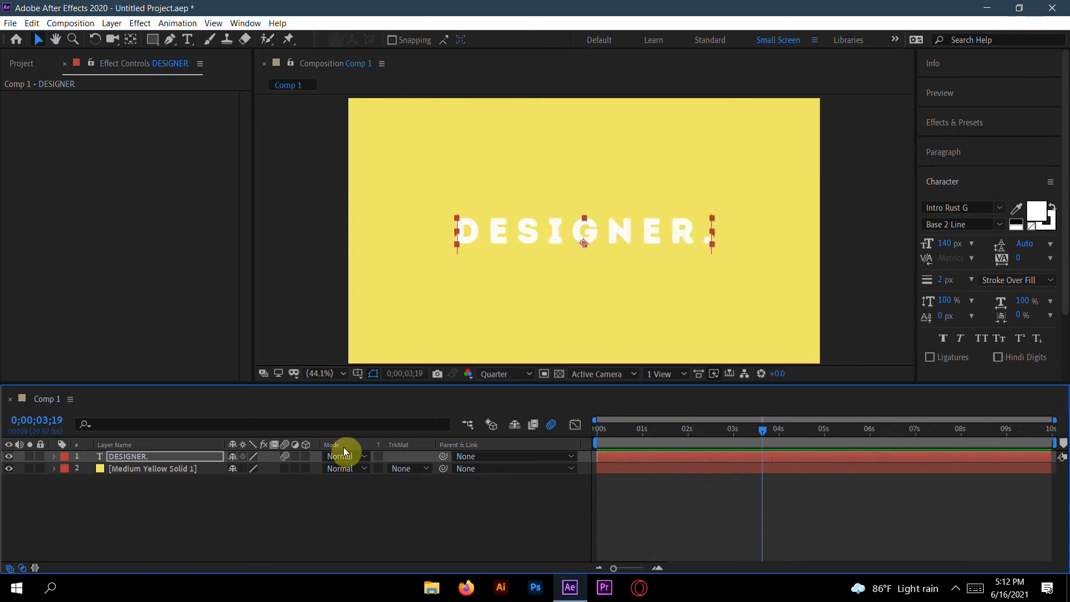
Step: Trim the work area to end at about 4 seconds
drag(1052, 444, 626, 437)
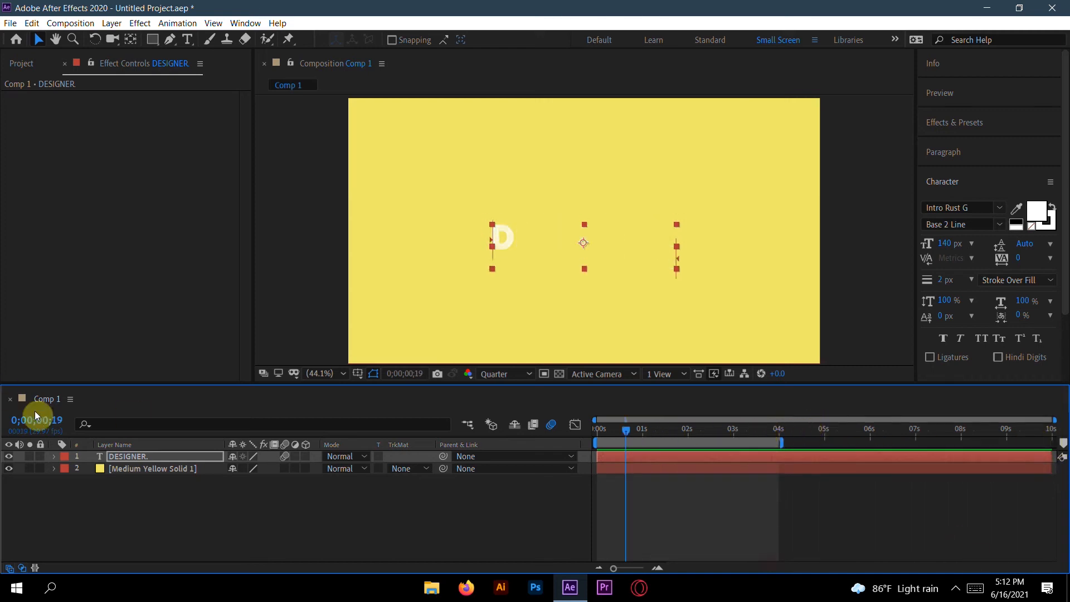
click(747, 438)
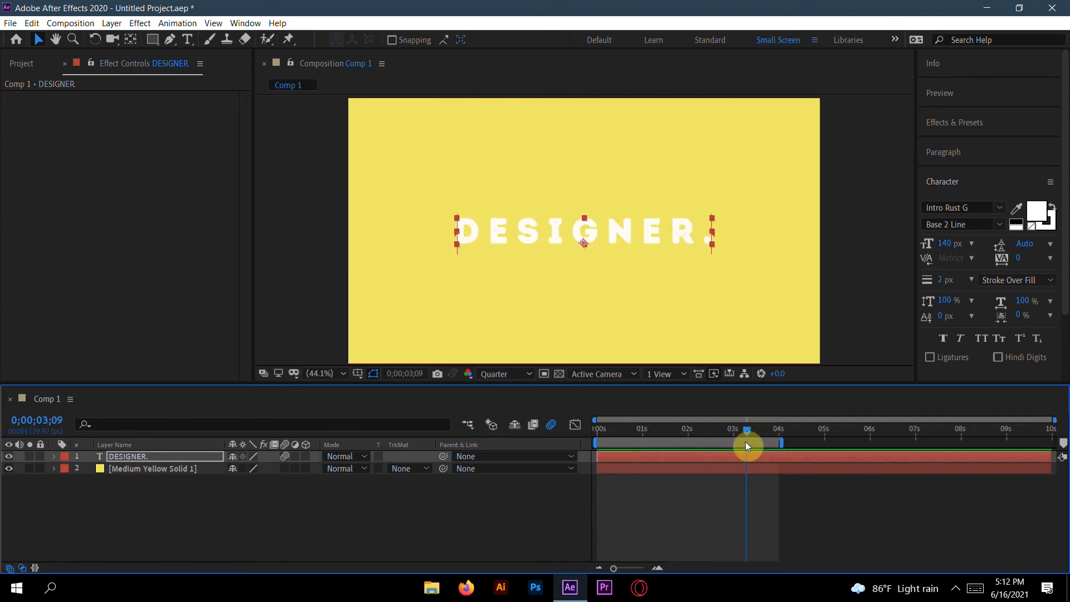
Step: Duplicate the DESIGNER. layer and move the copy beneath the original
click(181, 568)
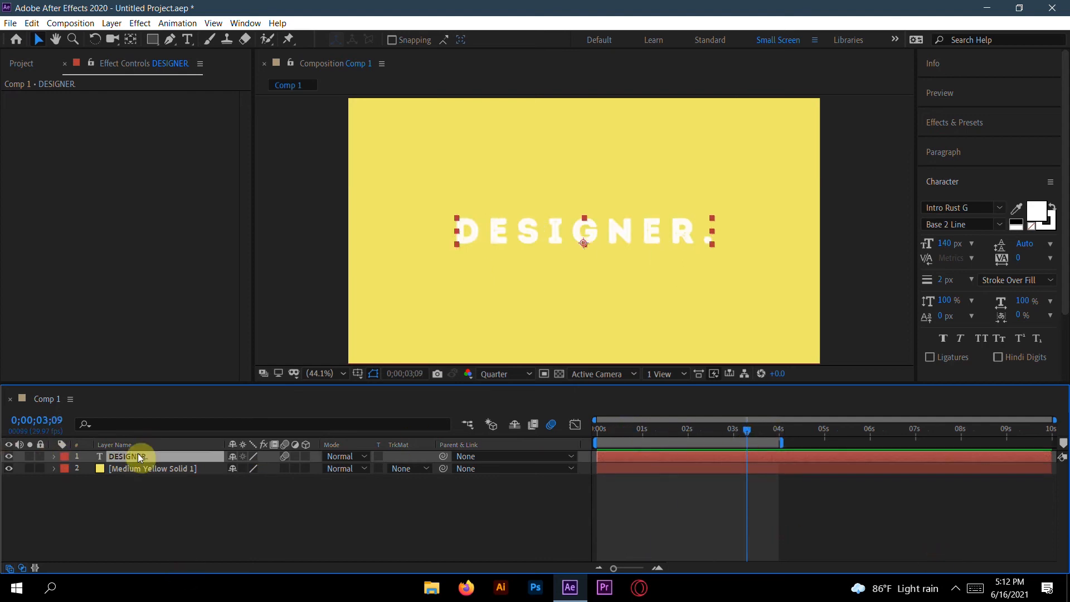
key(ctrl+d)
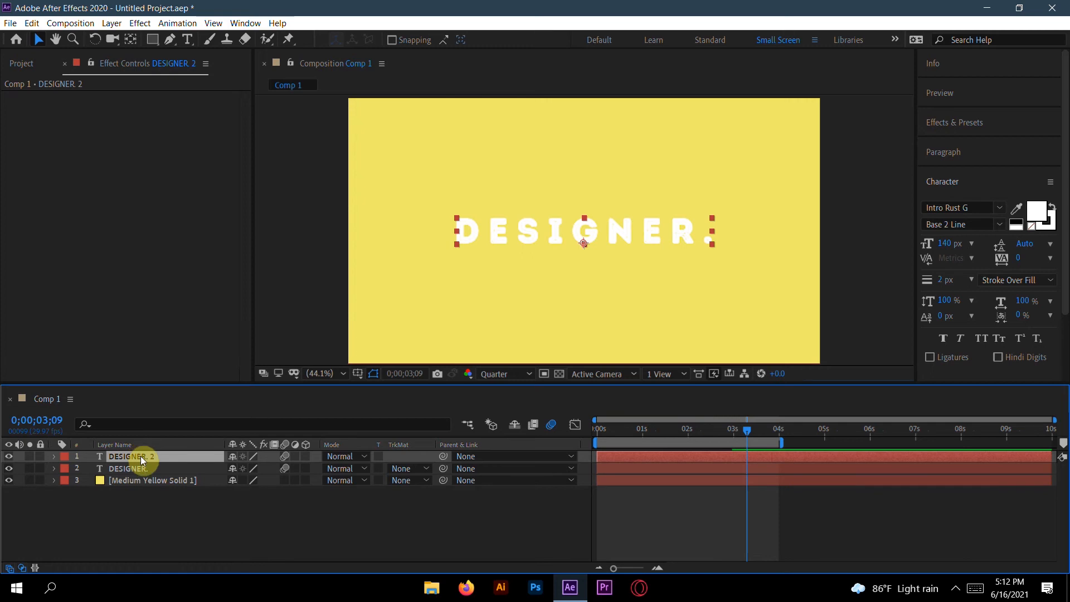
drag(143, 461, 139, 477)
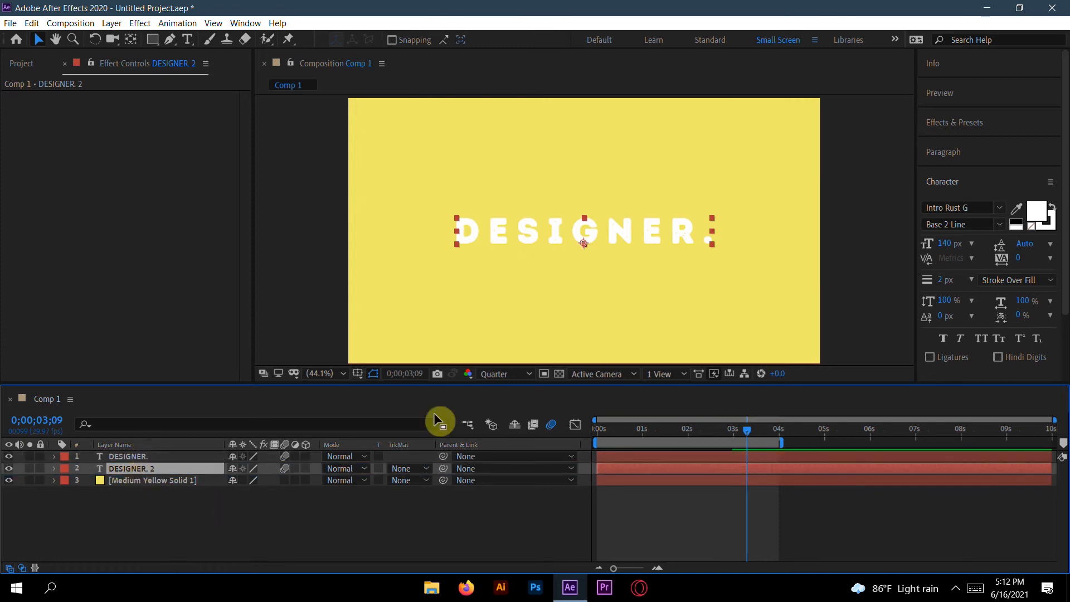
Step: Set the duplicate layer's font size to 260 px
click(948, 248)
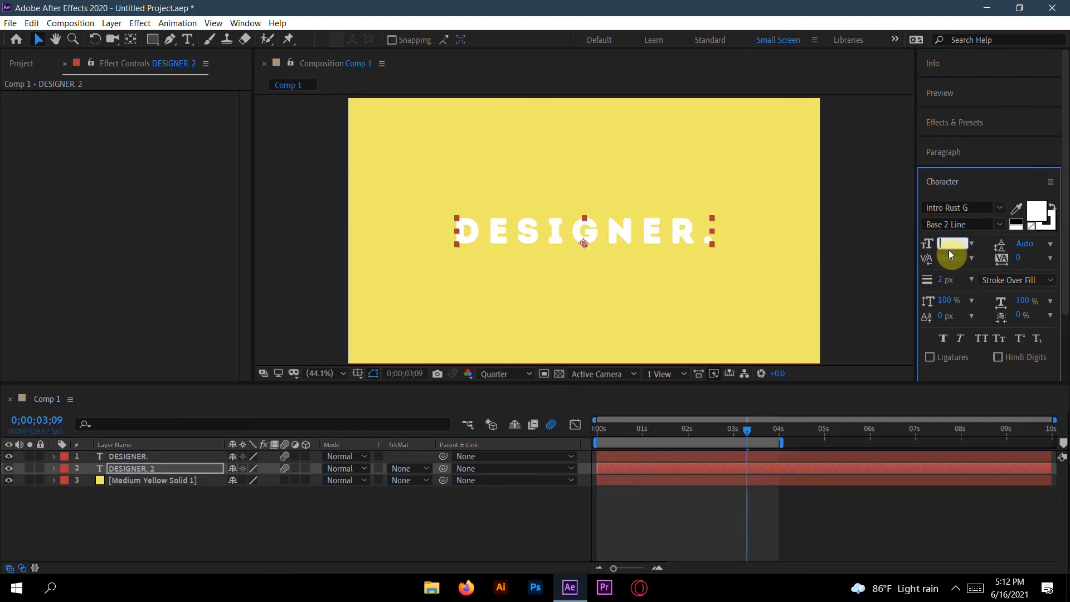
text(220)
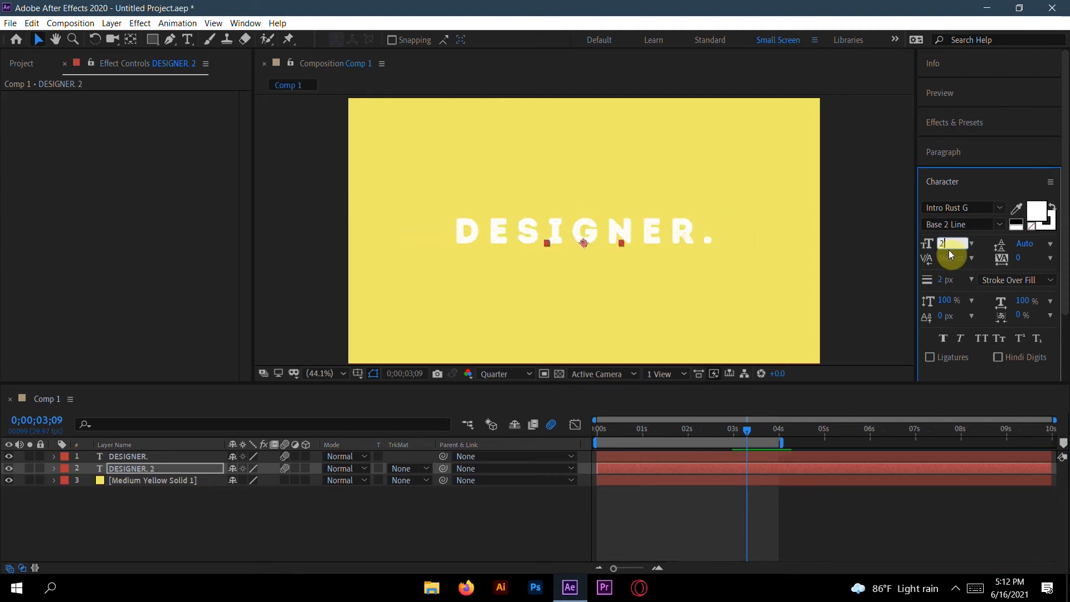
key(BackSpace)
key(BackSpace)
text(40)
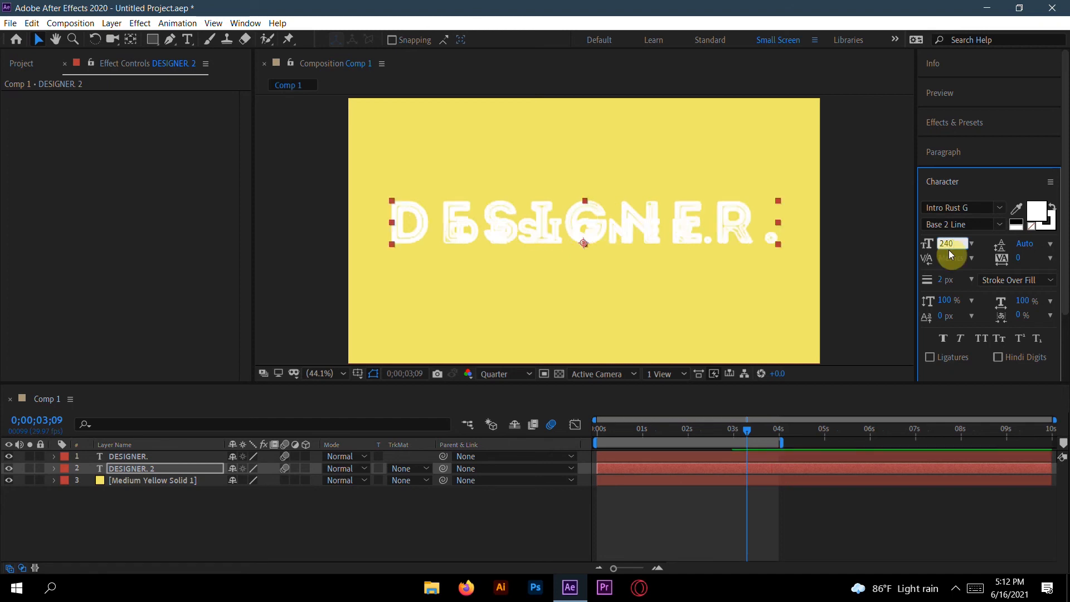
key(BackSpace)
key(BackSpace)
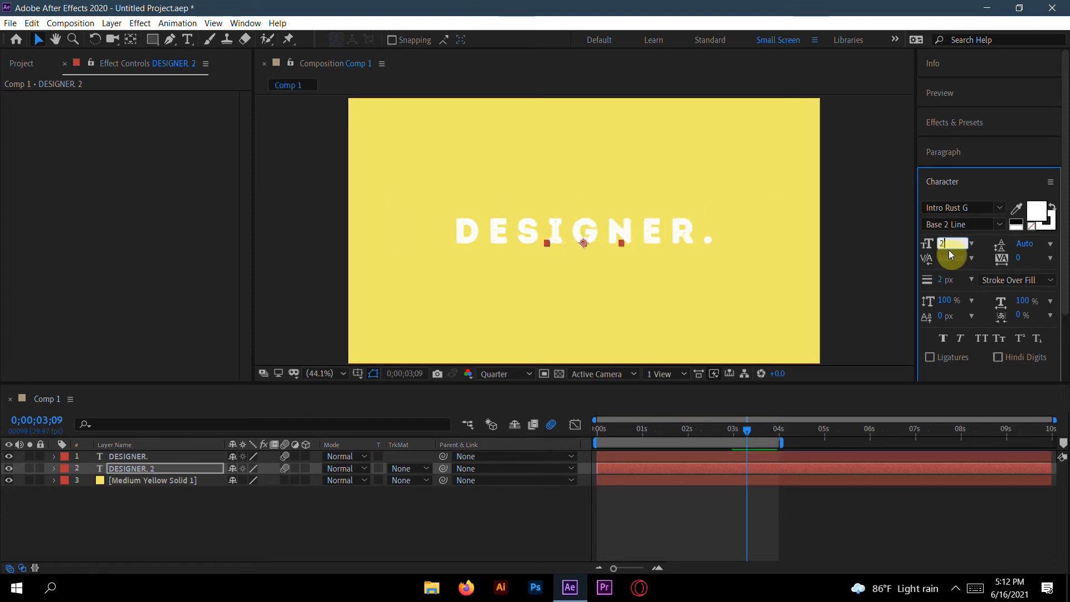
text(60)
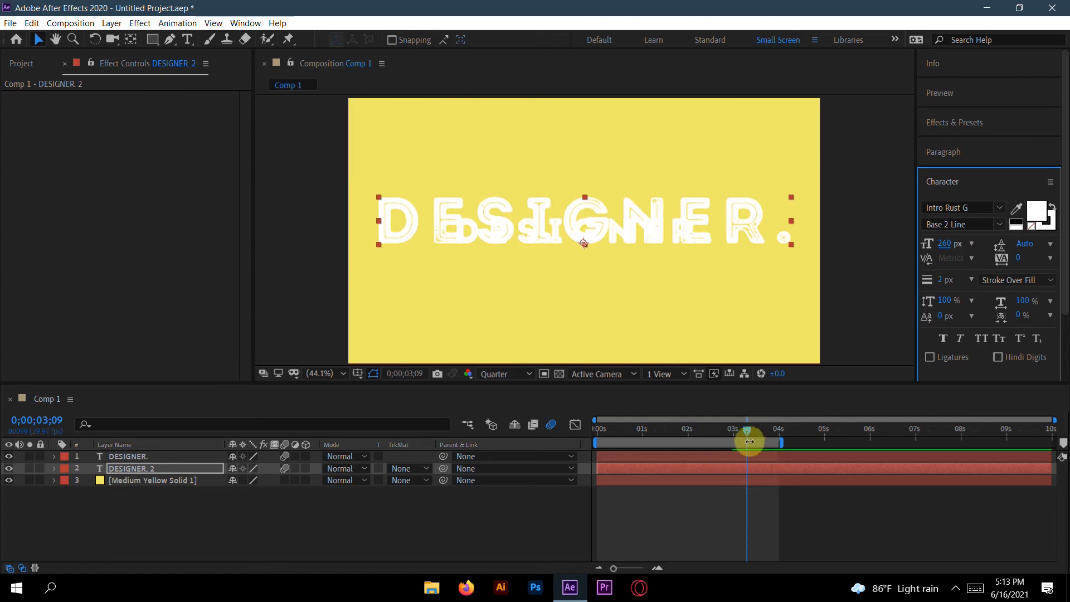
Step: Center the duplicate layer horizontally and vertically in the composition
drag(748, 431, 628, 429)
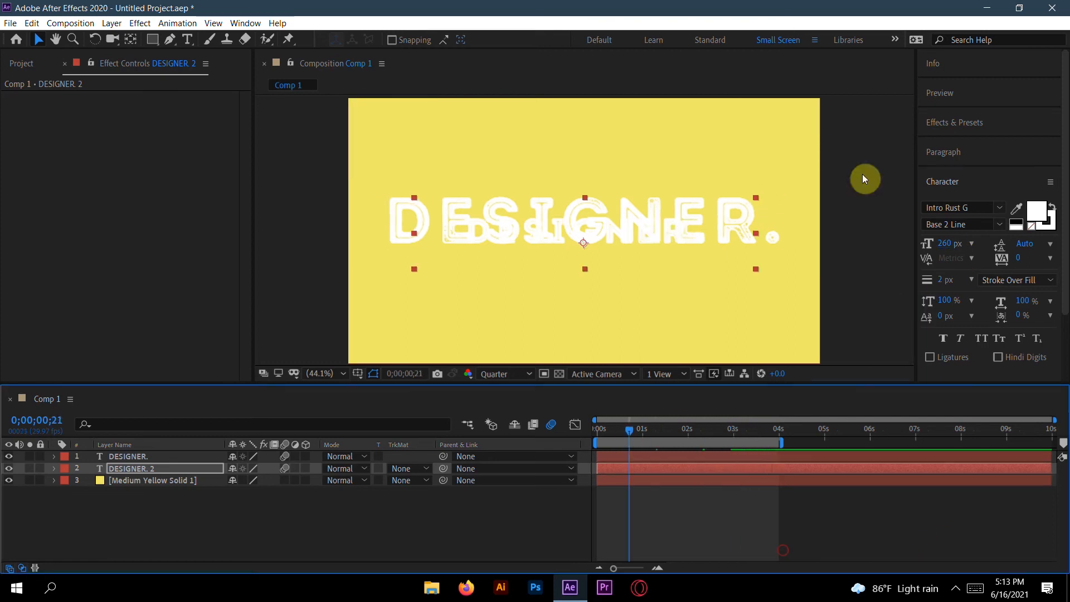
click(946, 182)
click(979, 214)
click(956, 251)
click(1028, 251)
drag(630, 430, 717, 437)
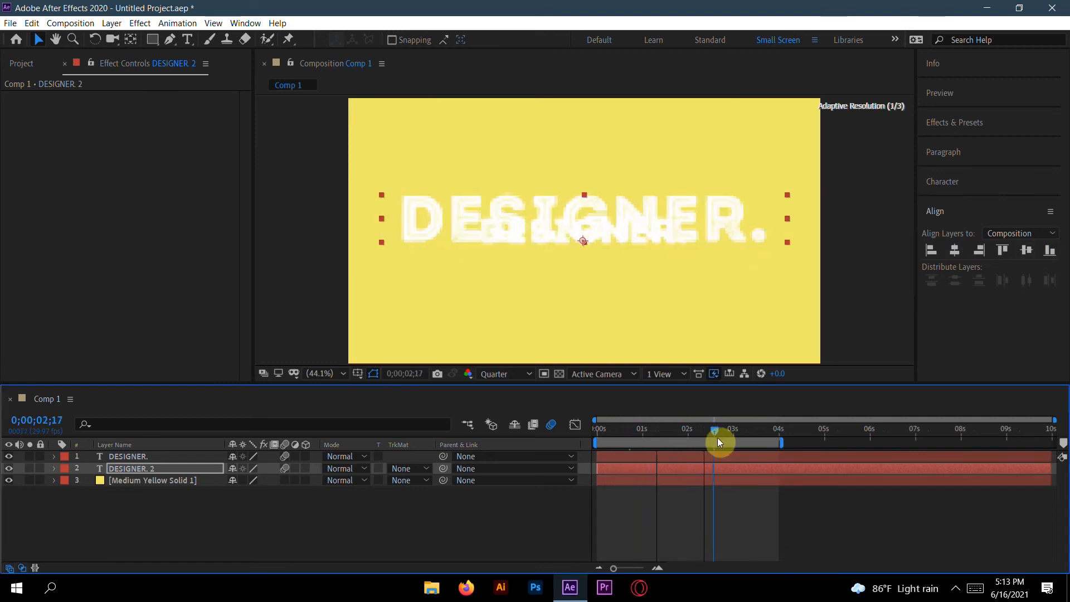
Step: Replace the duplicate layer's text with CREATIVE
double_click(753, 215)
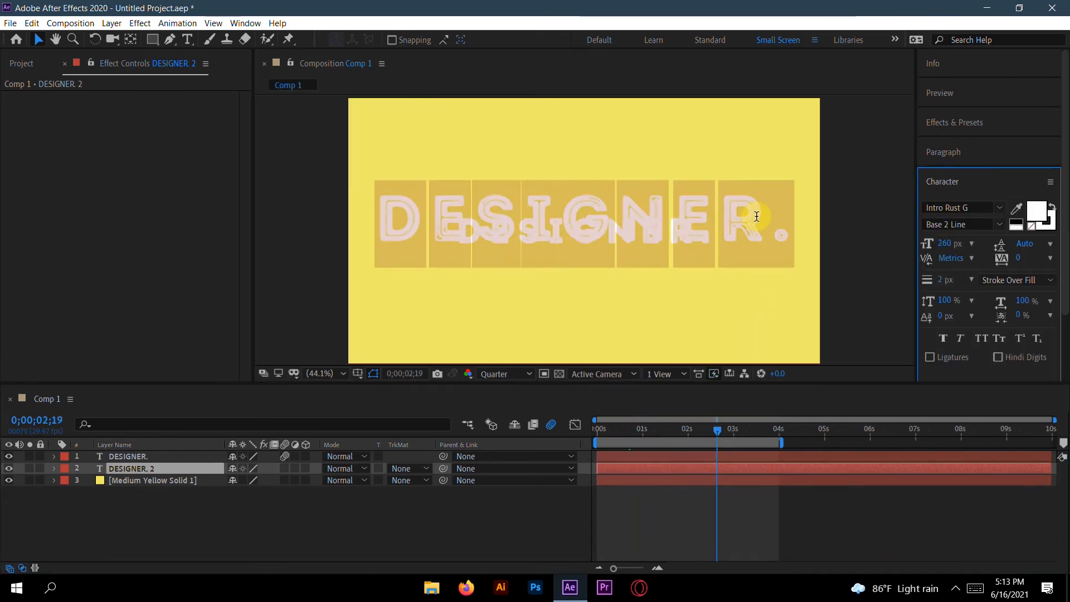
click(787, 214)
key(BackSpace)
key(BackSpace)
key(BackSpace)
key(BackSpace)
key(BackSpace)
key(BackSpace)
key(BackSpace)
key(BackSpace)
key(BackSpace)
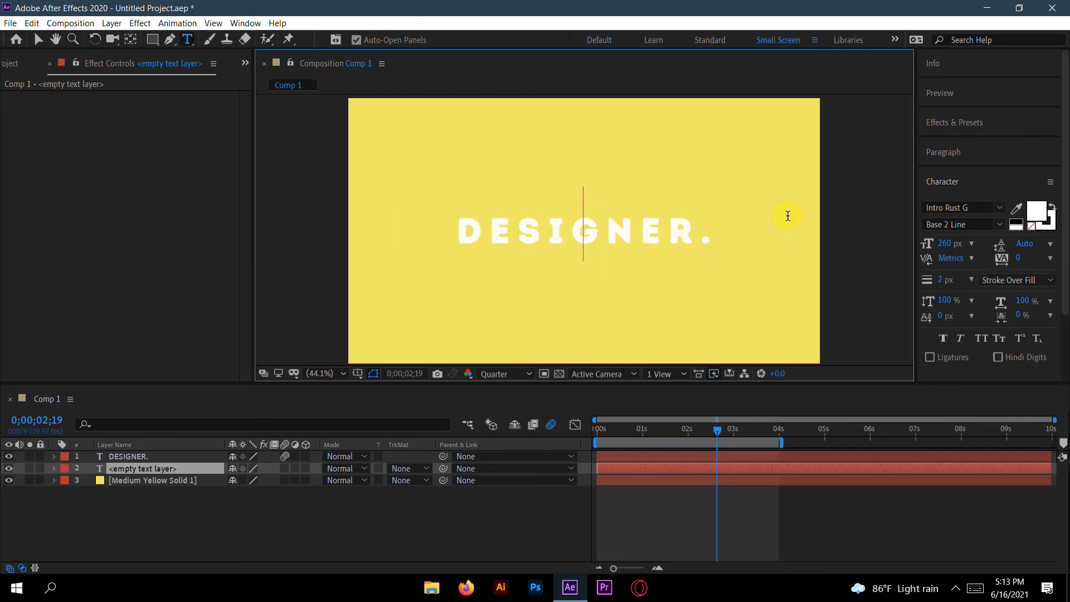
text(CRE)
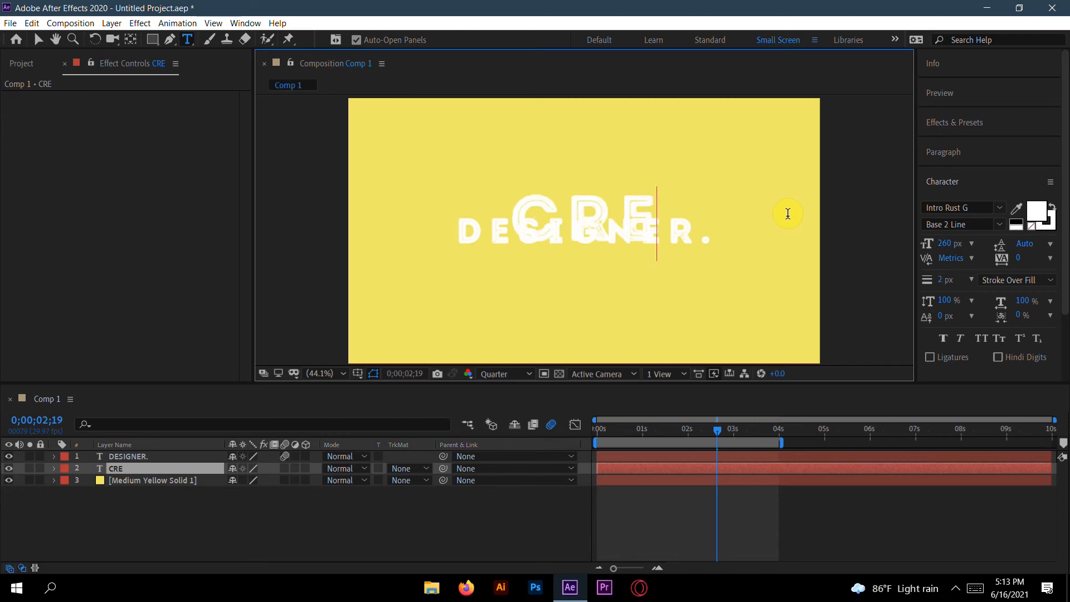
text(ATIVE)
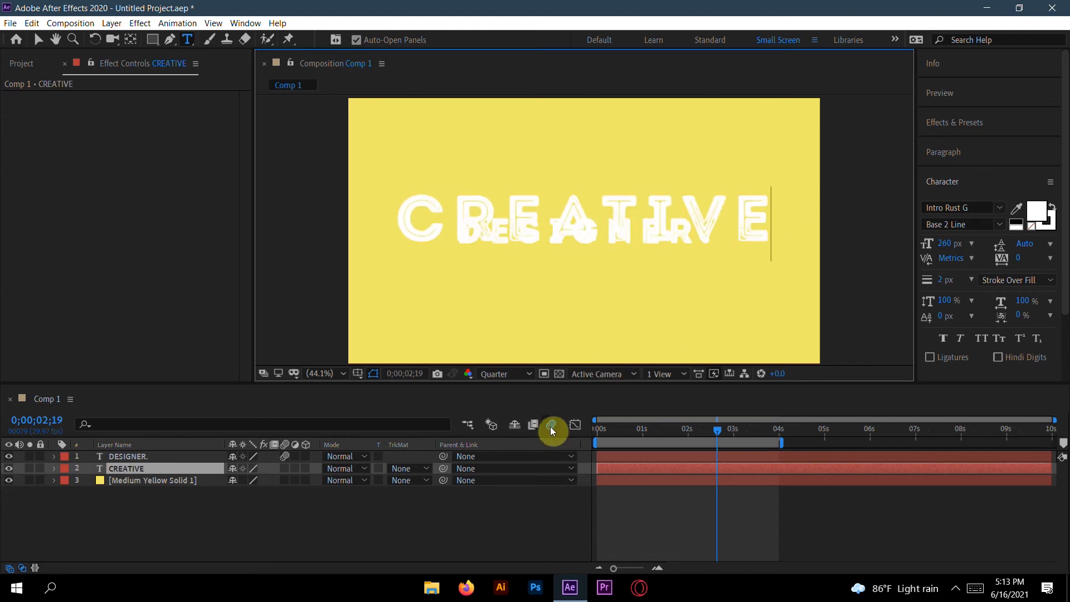
click(36, 38)
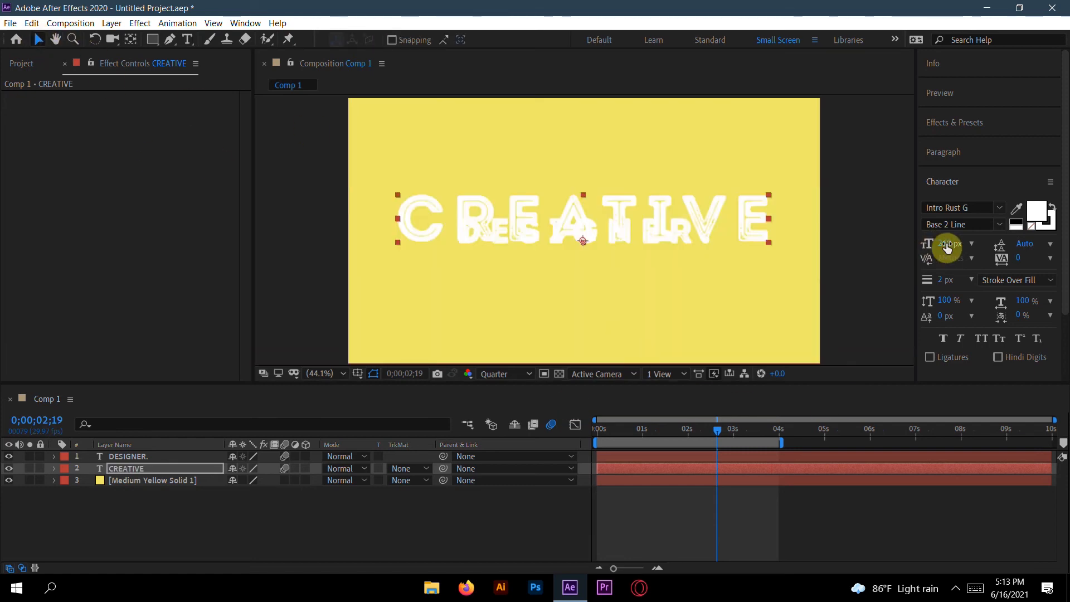
Step: Increase the CREATIVE text to 312 px and re-center it horizontally and vertically in the composition
drag(948, 249, 987, 246)
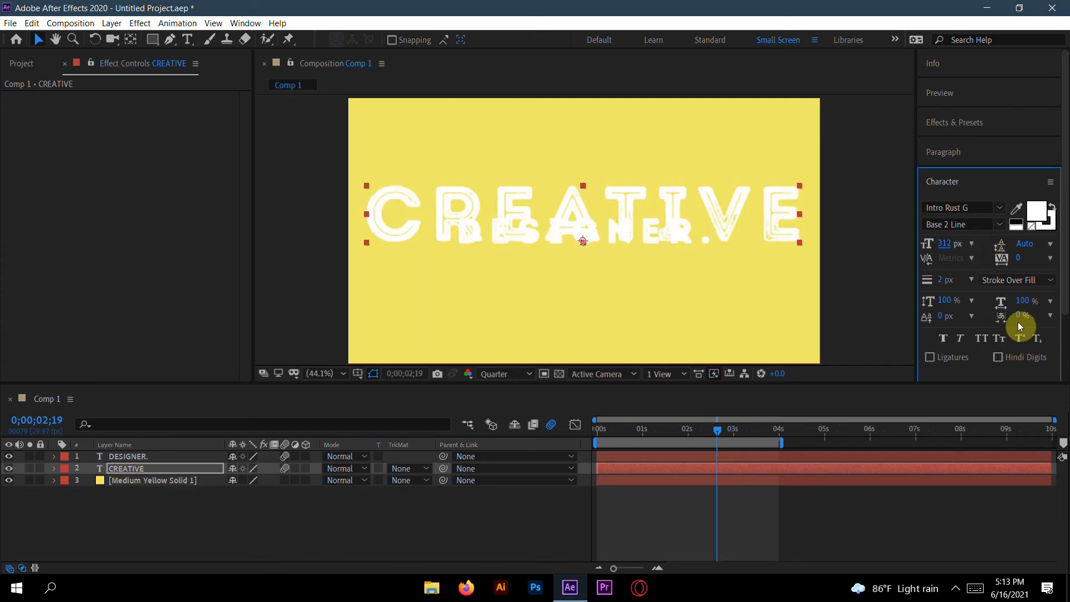
drag(716, 429, 788, 436)
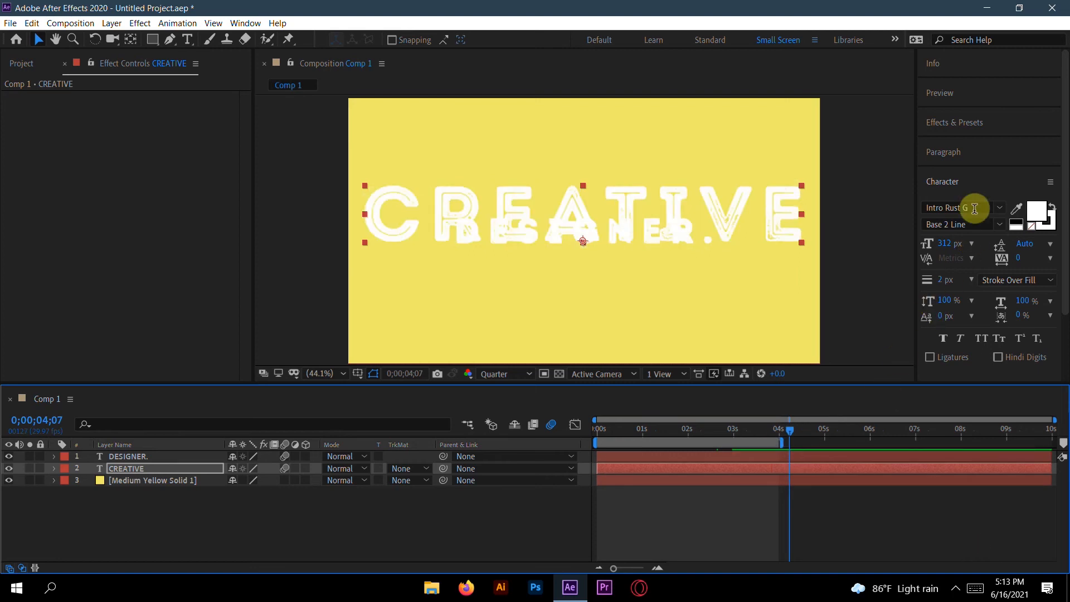
click(964, 182)
click(966, 211)
click(955, 252)
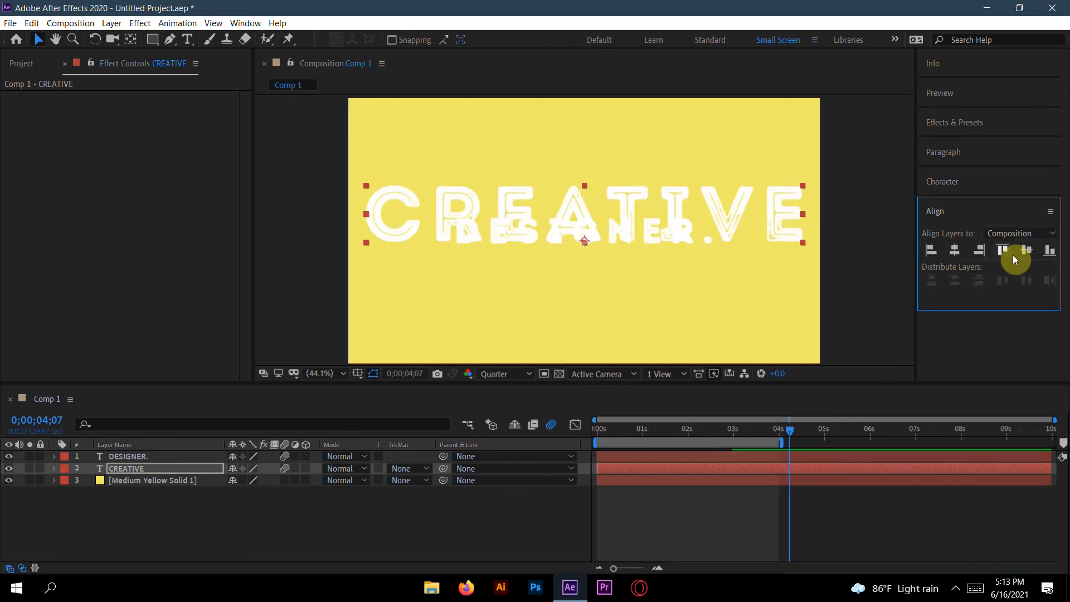
click(1026, 250)
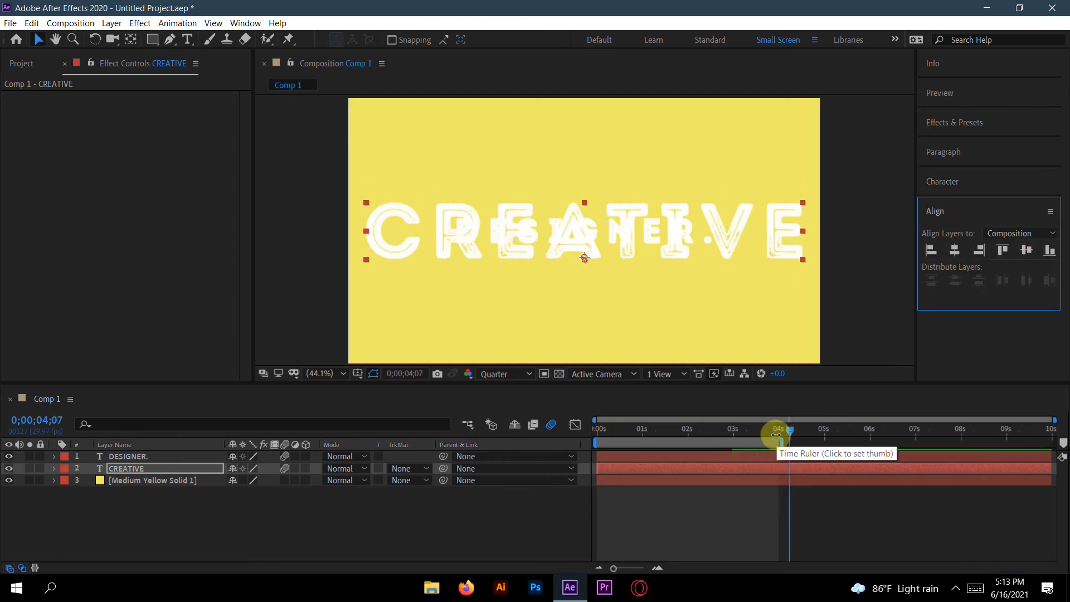
drag(791, 430, 715, 430)
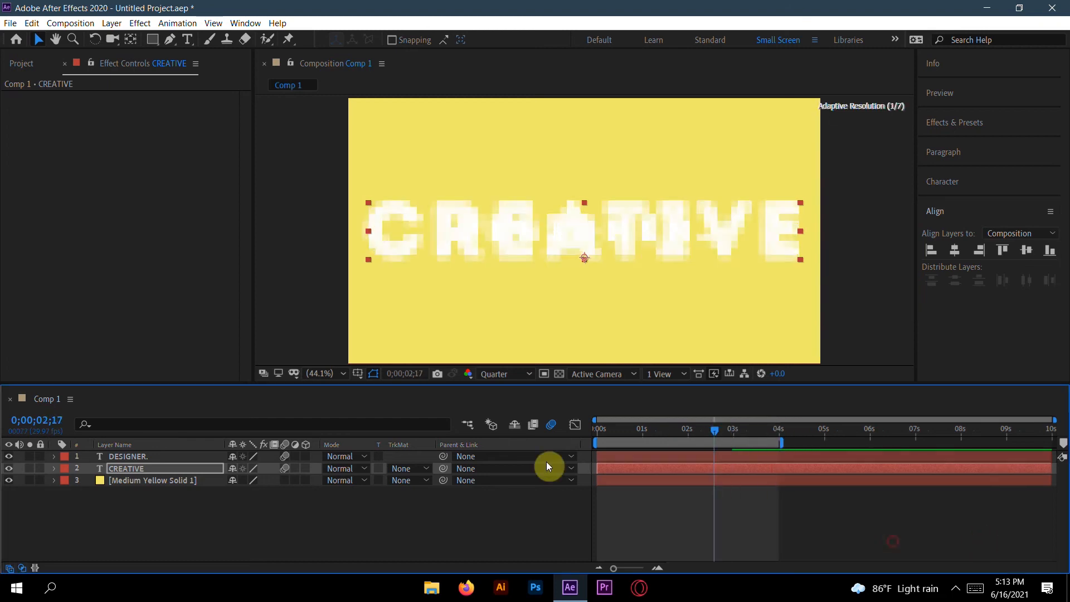
Step: Sample the background yellow as the CREATIVE layer's fill colour with the eyedropper
click(151, 466)
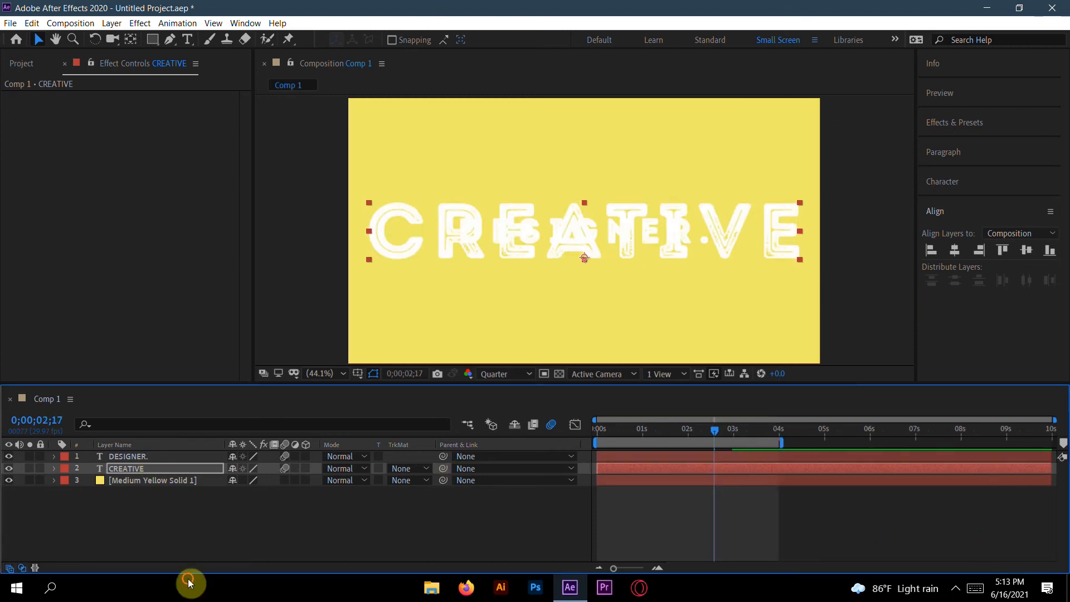
click(1003, 181)
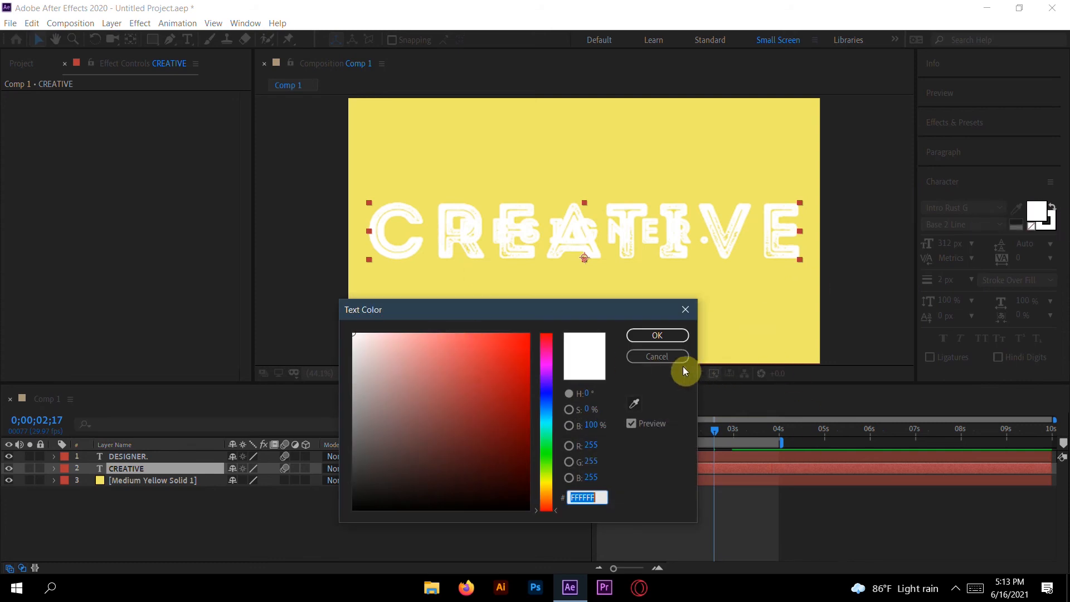
click(658, 356)
click(1016, 209)
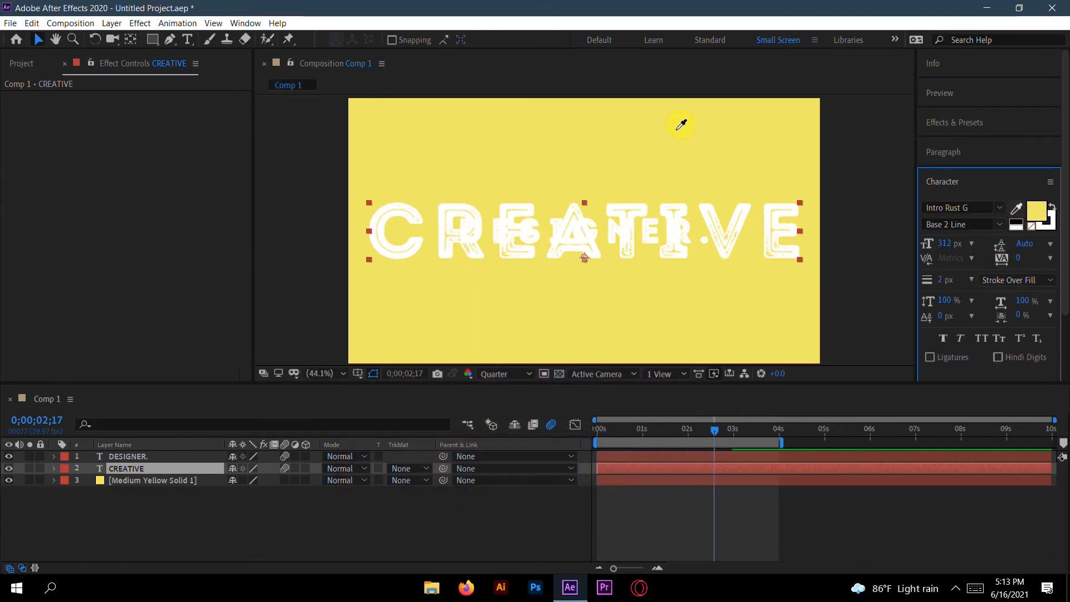
click(703, 114)
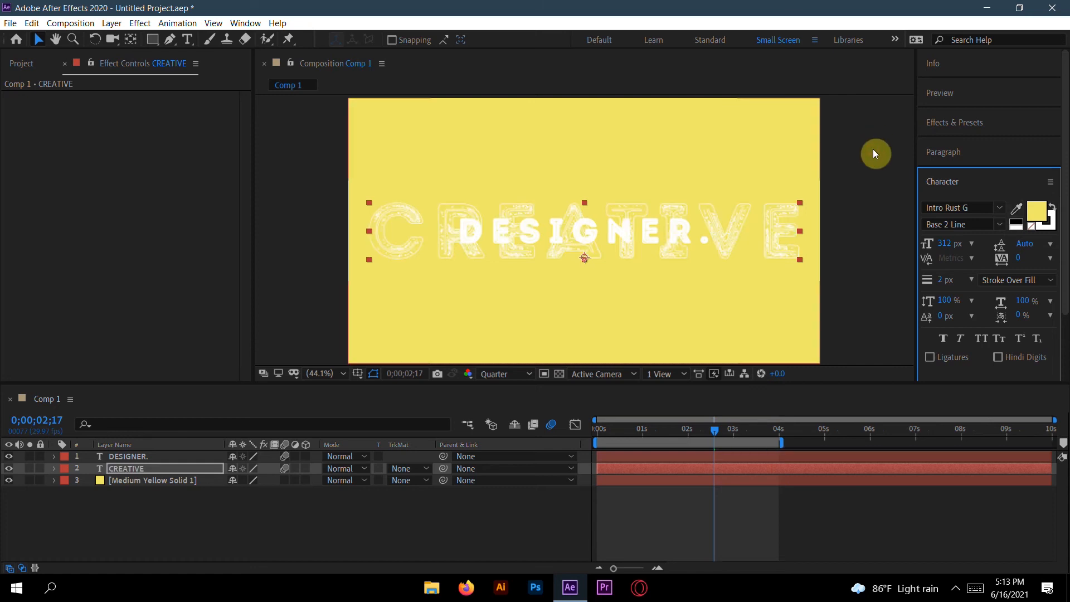
Step: Sample the background yellow as the CREATIVE layer's stroke colour with the eyedropper
click(1051, 223)
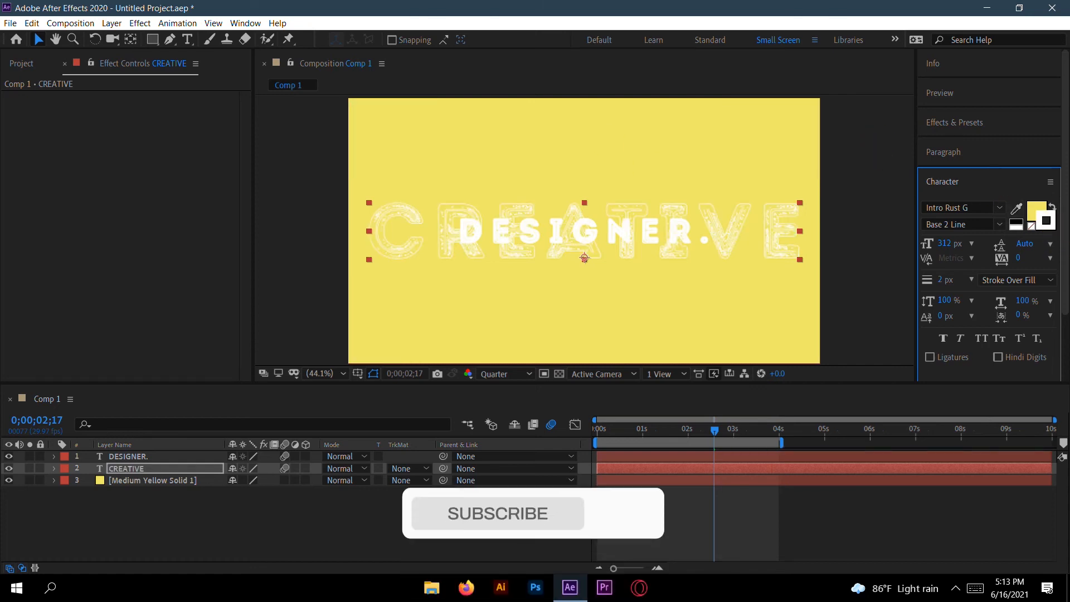
click(1016, 209)
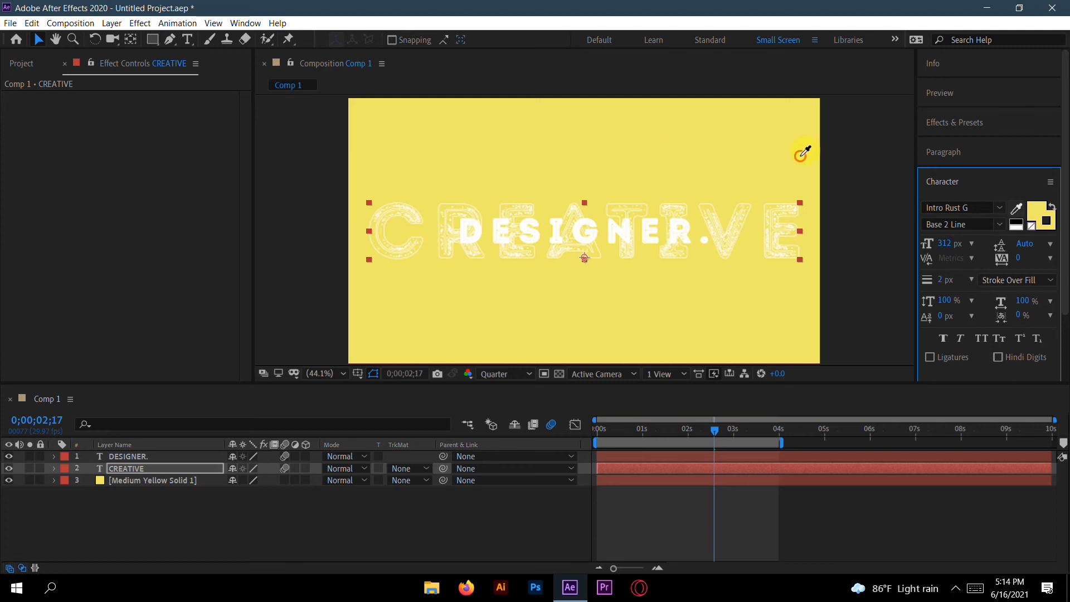
click(643, 119)
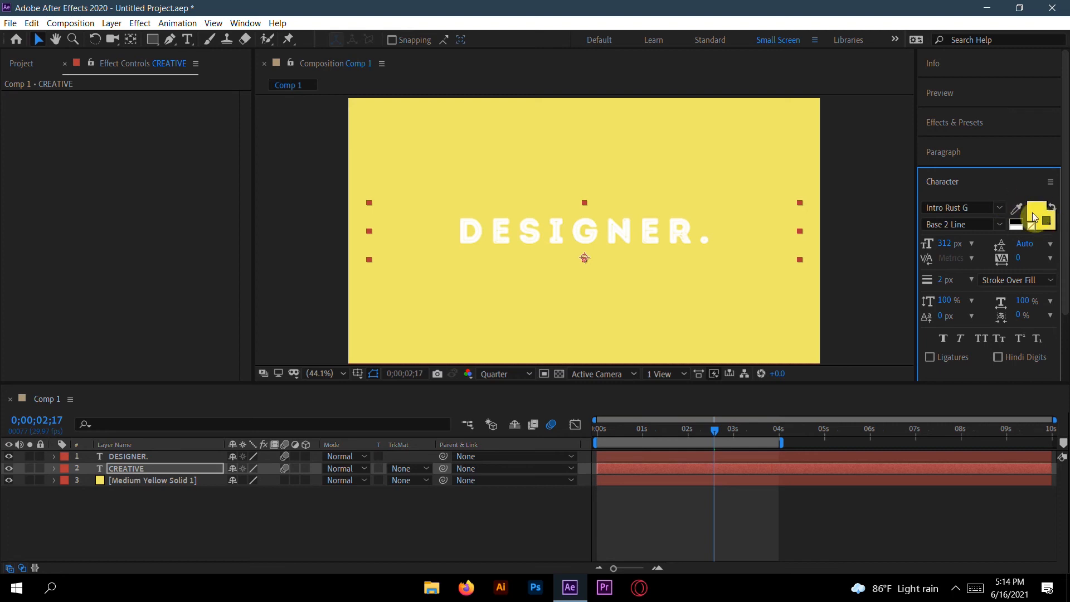
mouse_move(713, 431)
mouse_down()
mouse_move(573, 430)
mouse_move(708, 441)
mouse_up()
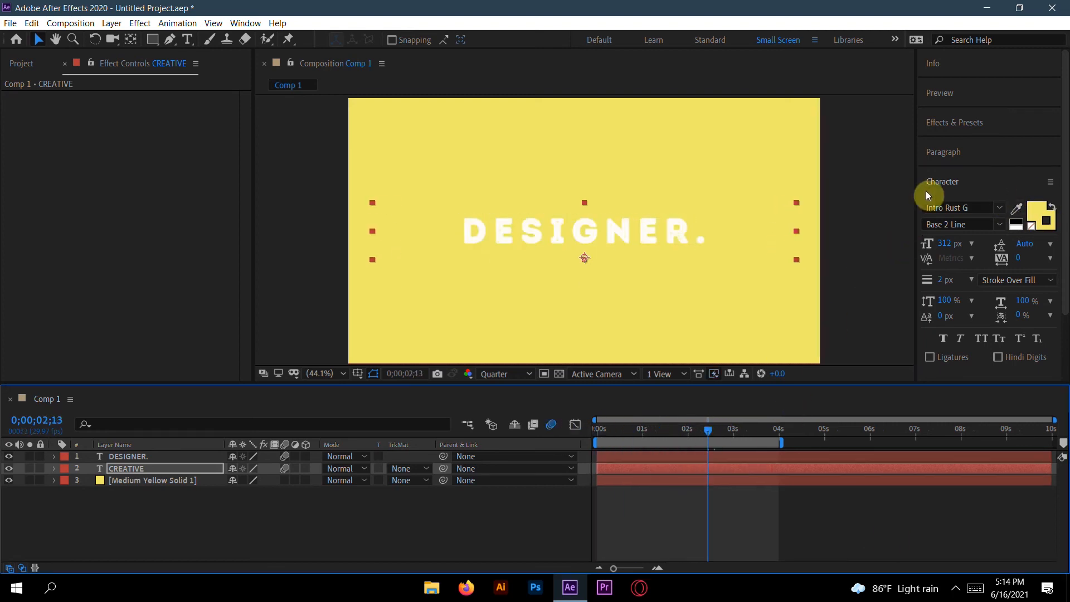
Step: Search the effects for drop and apply Drop Shadow to the CREATIVE layer
click(955, 122)
click(969, 141)
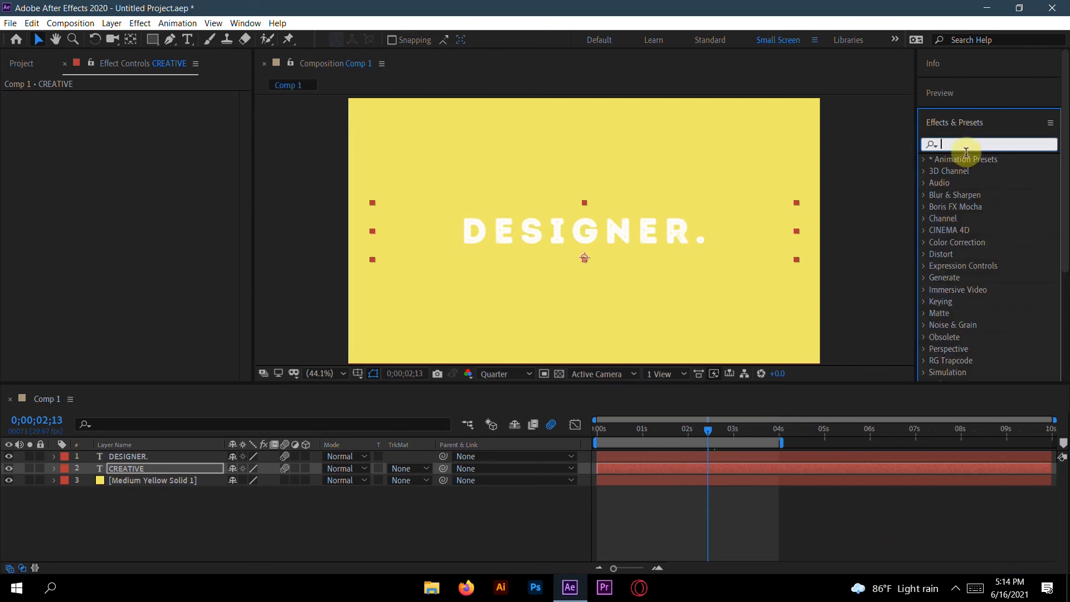
text(drop)
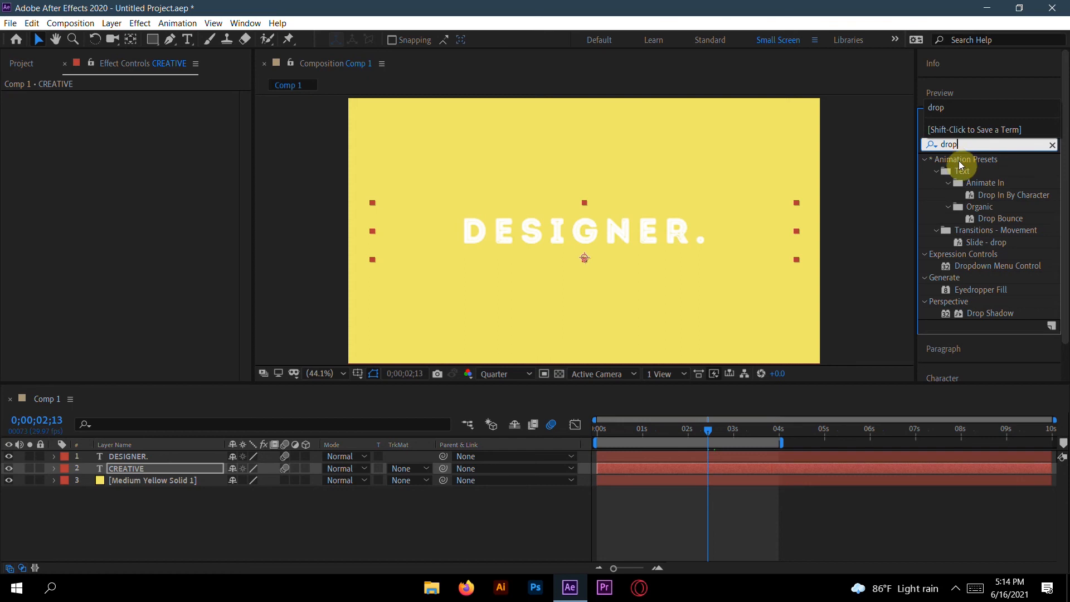
drag(990, 313, 643, 466)
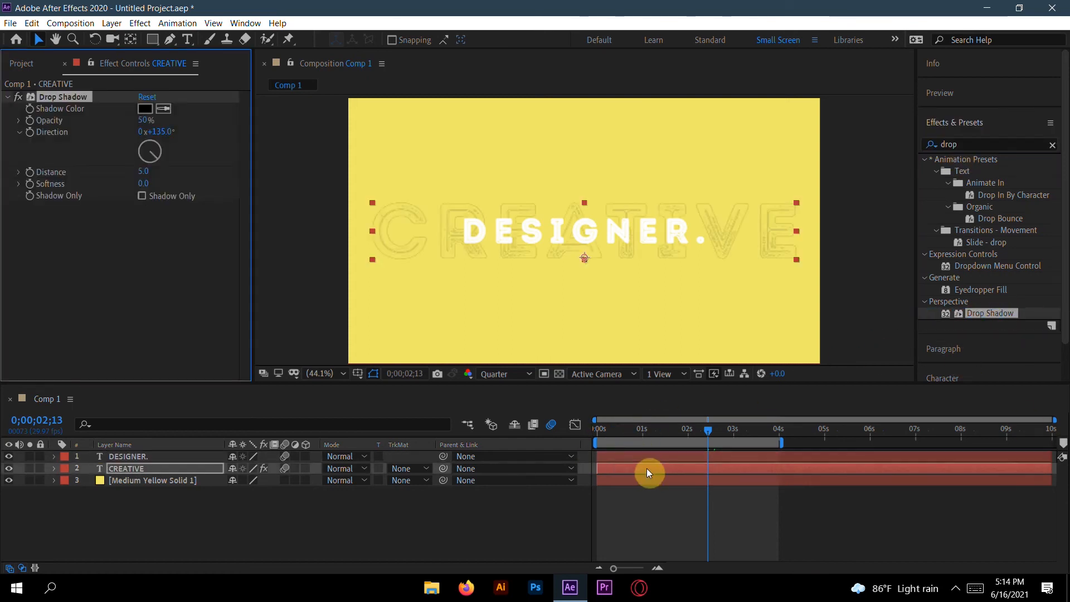
Step: Set the drop shadow's softness to 222 and its distance to 0
mouse_move(704, 433)
mouse_down()
mouse_move(573, 442)
mouse_move(723, 429)
mouse_up()
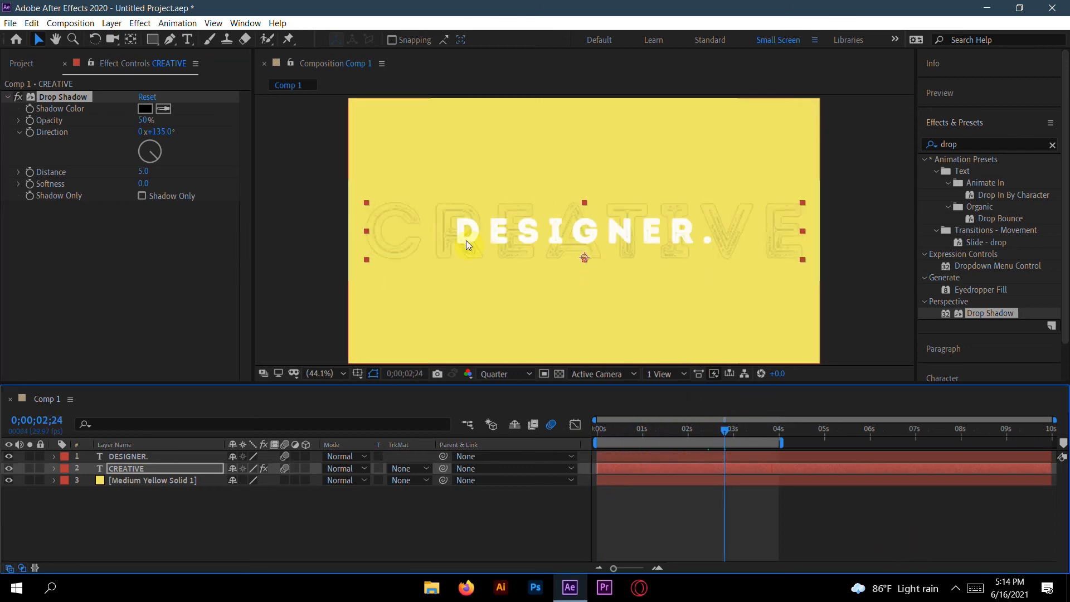
drag(144, 183, 293, 180)
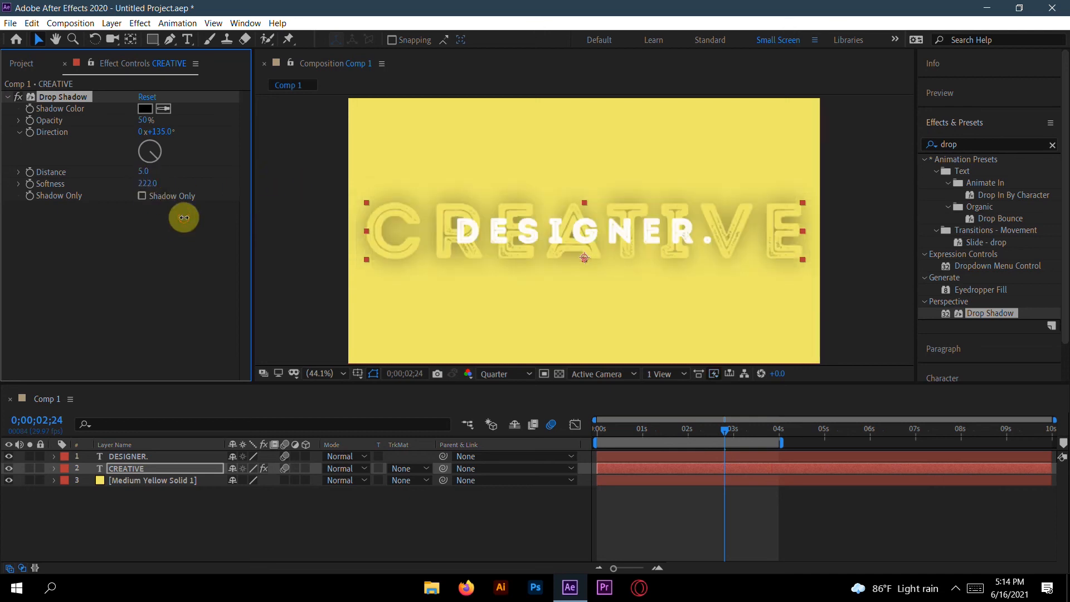
drag(143, 172, 129, 174)
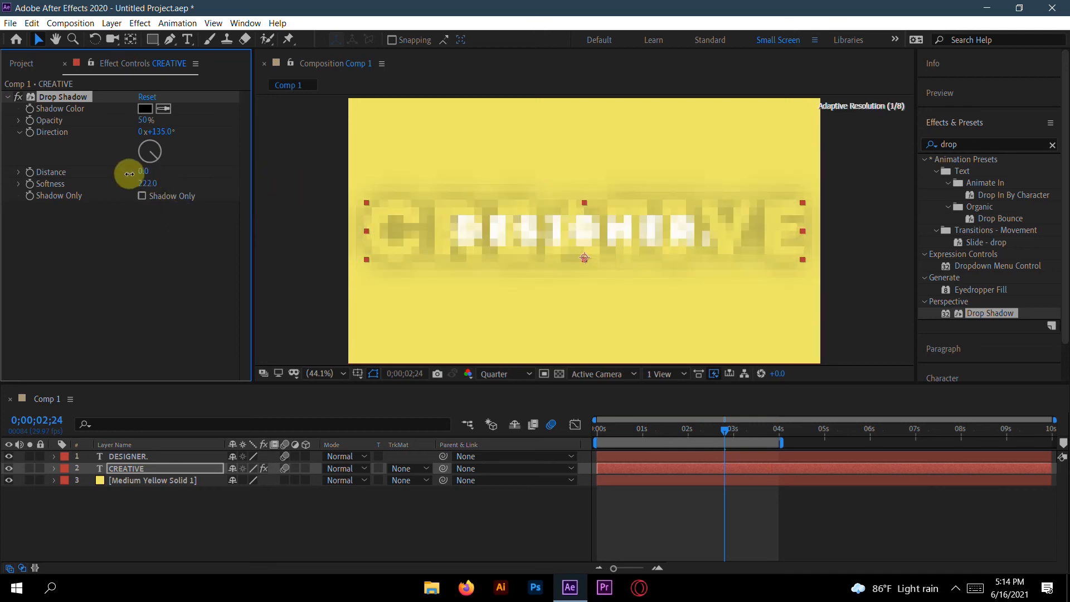
Step: Sample the background yellow as the drop shadow colour
click(149, 108)
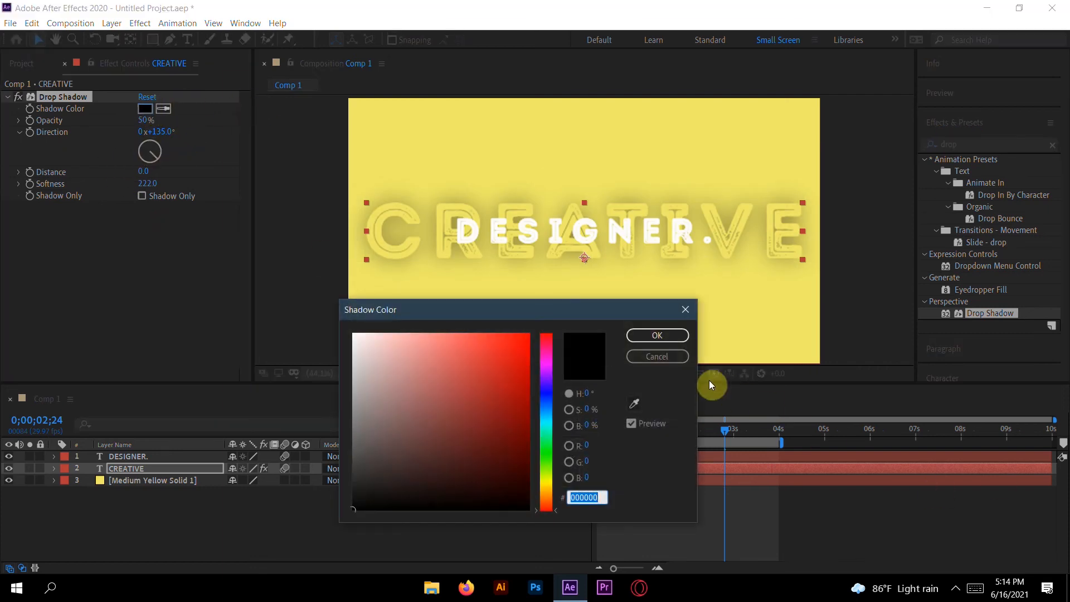
click(685, 357)
click(164, 108)
click(419, 125)
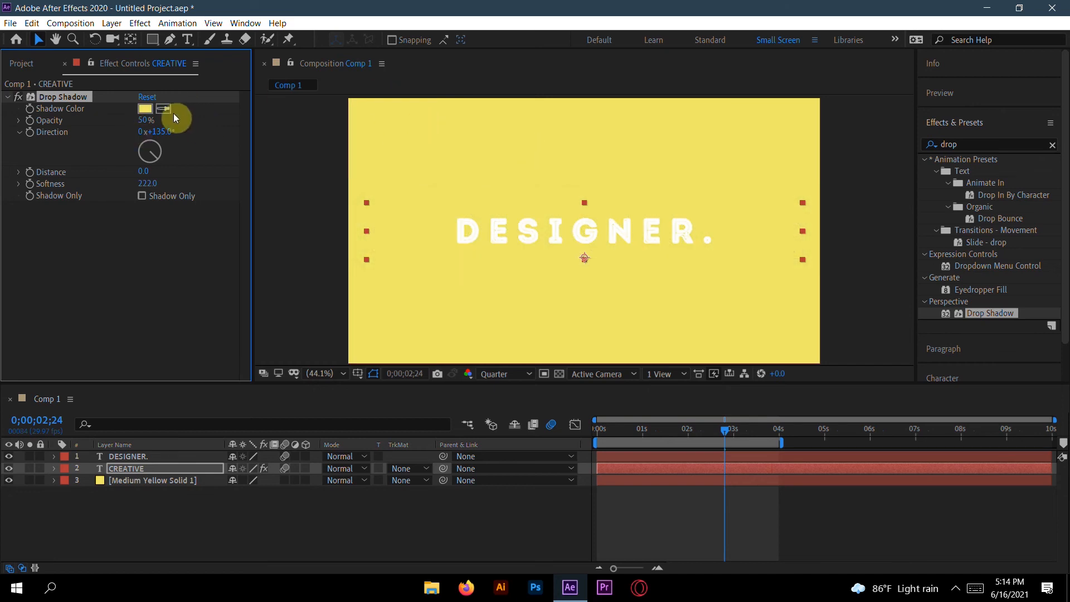
Step: Set the drop shadow colour to a darker yellow, 968E06
click(148, 108)
mouse_move(447, 363)
mouse_down()
mouse_move(452, 344)
mouse_move(492, 354)
mouse_move(514, 374)
mouse_move(522, 404)
mouse_up()
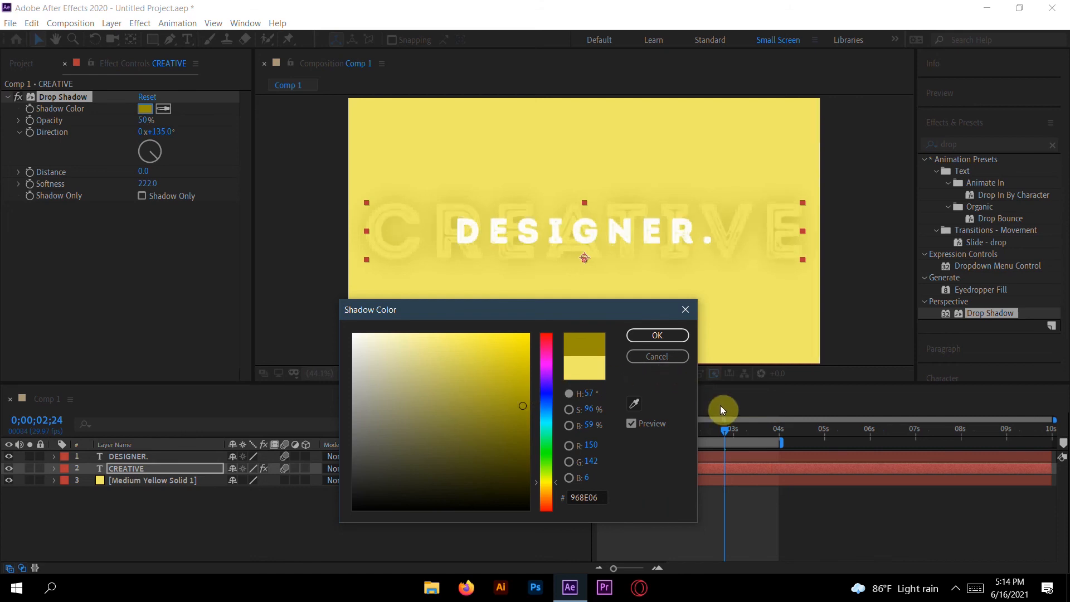
click(665, 352)
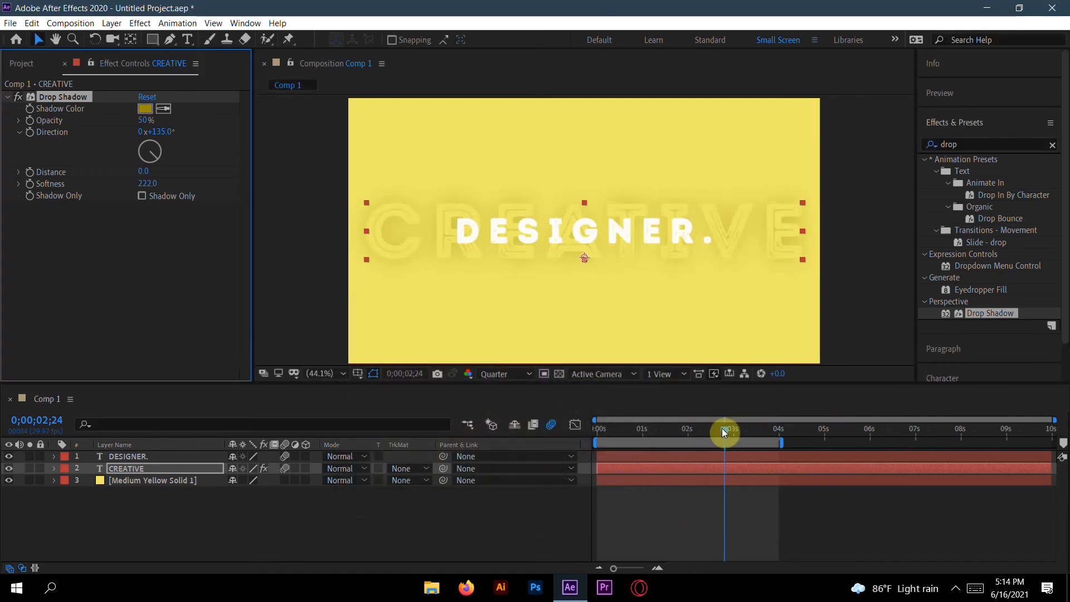
Step: Play back the animation from the start and return to the beginning
drag(716, 428, 575, 430)
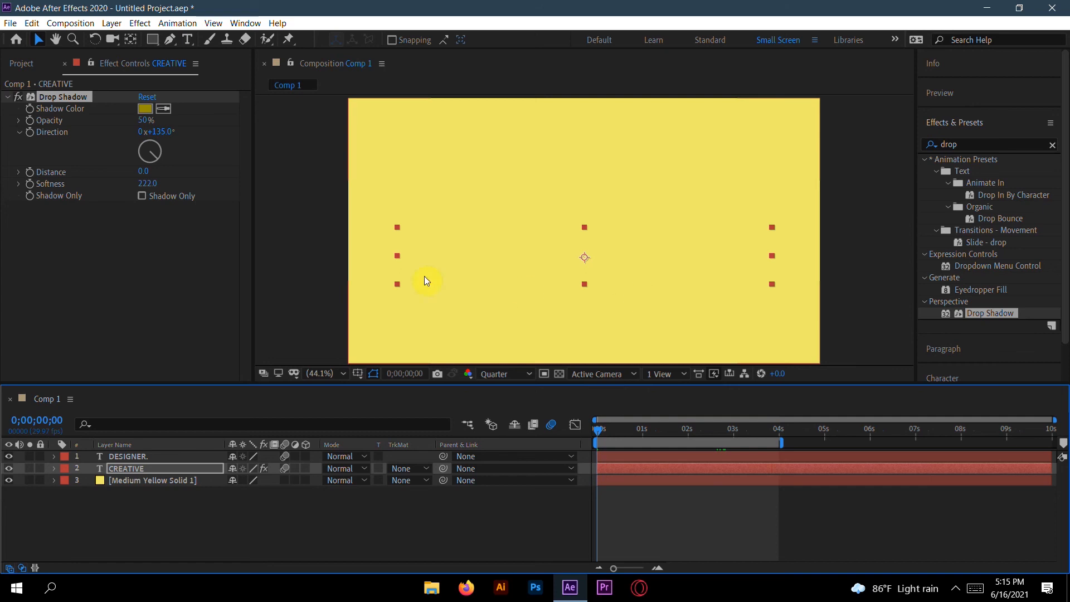
key(space)
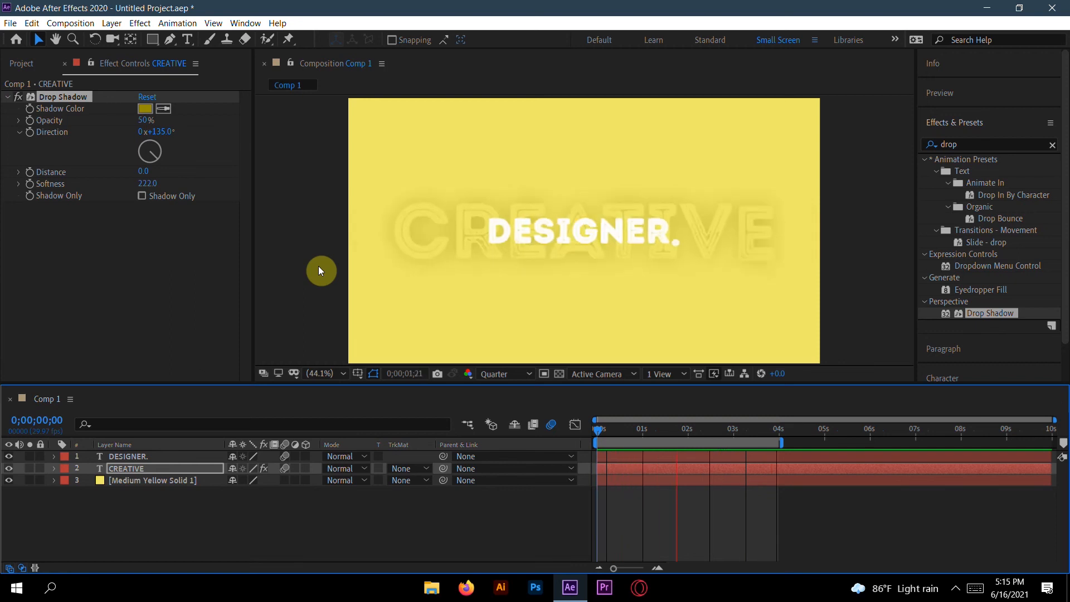
key(space)
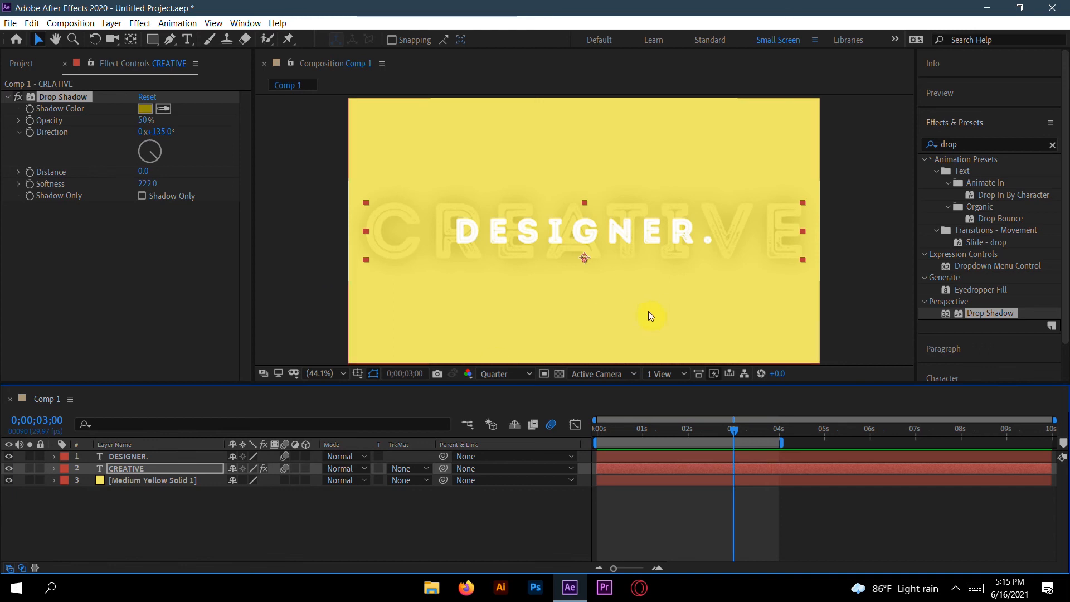
drag(734, 435, 597, 454)
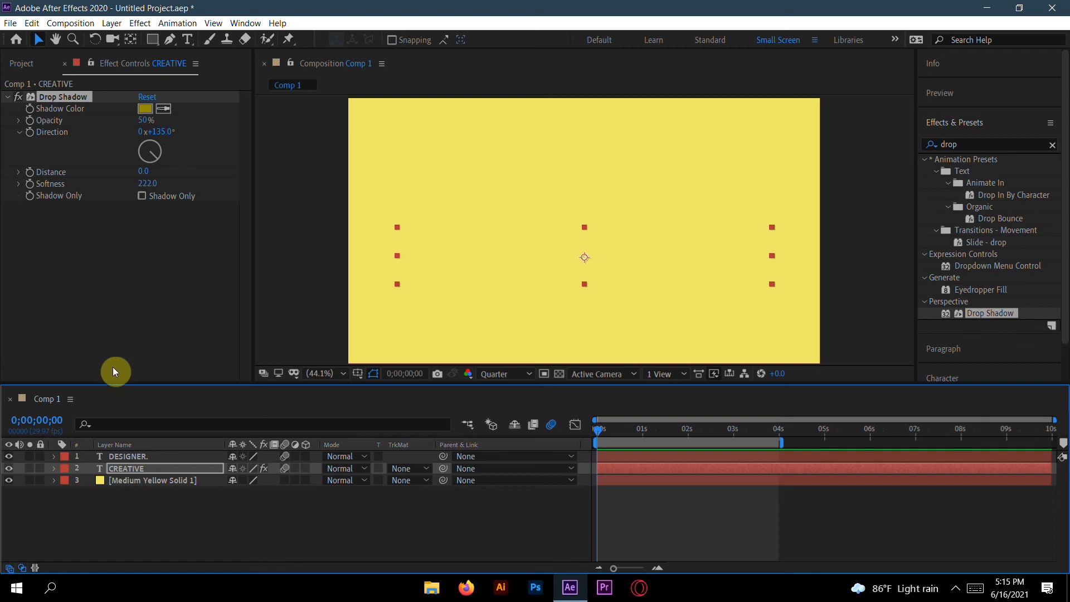
Step: Hide the CREATIVE layer and delete all the text in the DESIGNER. layer at 3 seconds
click(7, 469)
drag(641, 431, 733, 430)
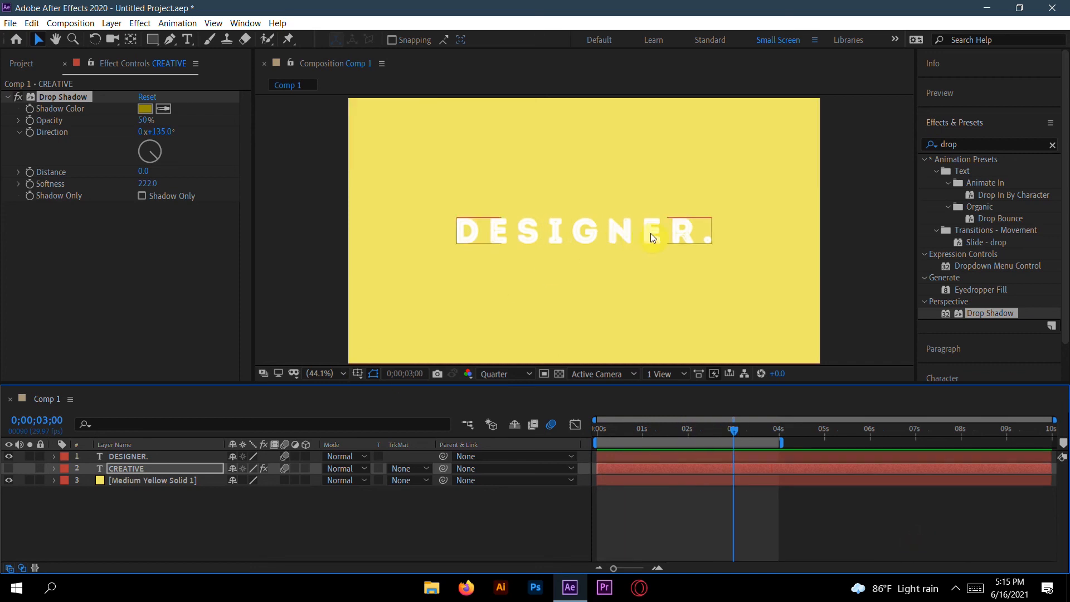
double_click(709, 243)
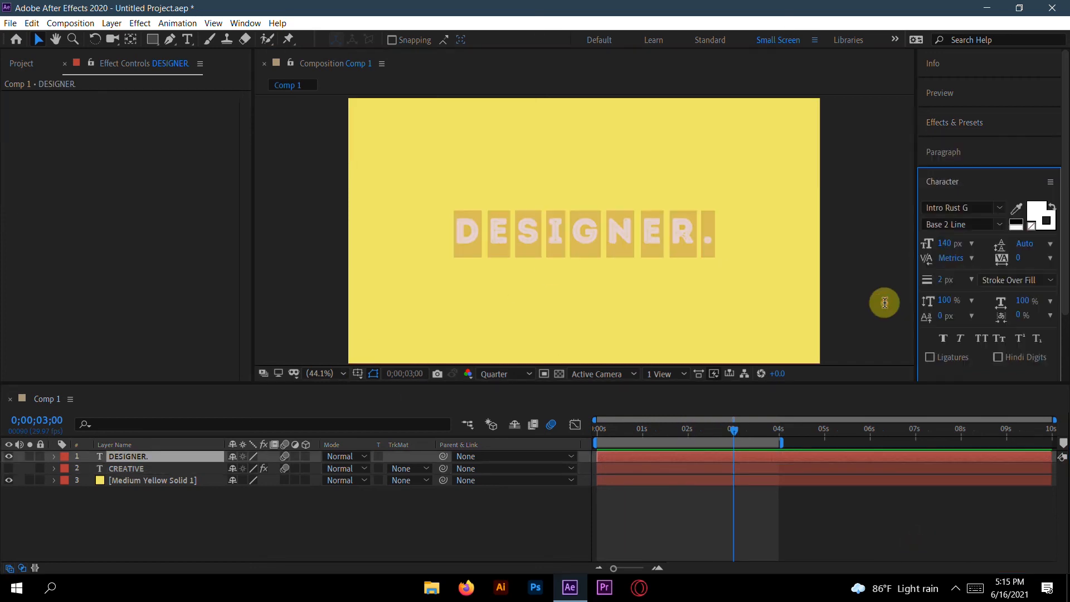
click(701, 239)
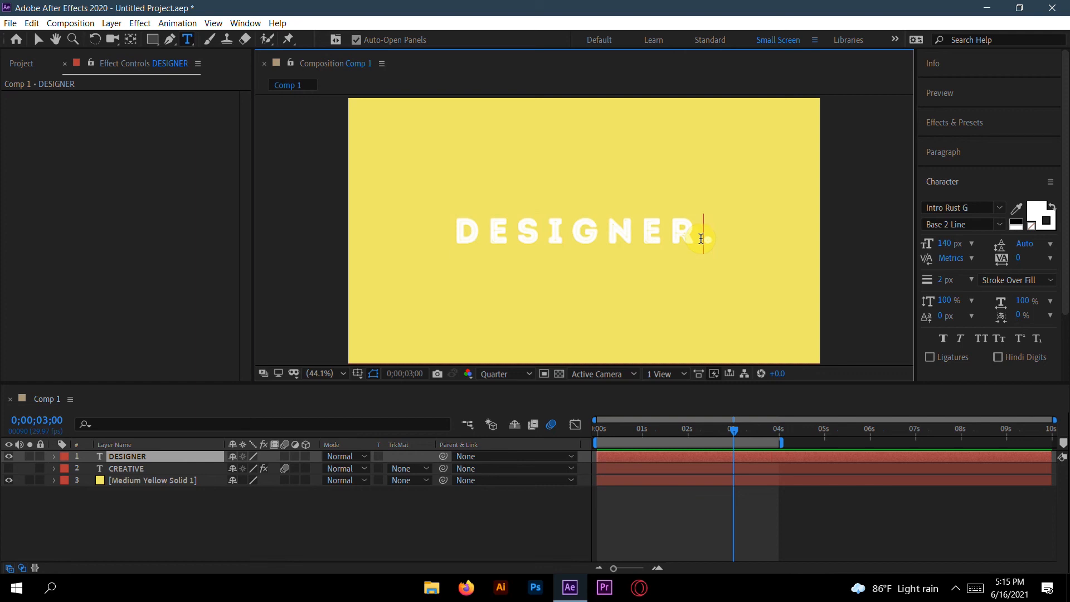
key(BackSpace)
key(BackSpace)
key(BackSpace)
key(BackSpace)
key(BackSpace)
key(BackSpace)
key(BackSpace)
key(BackSpace)
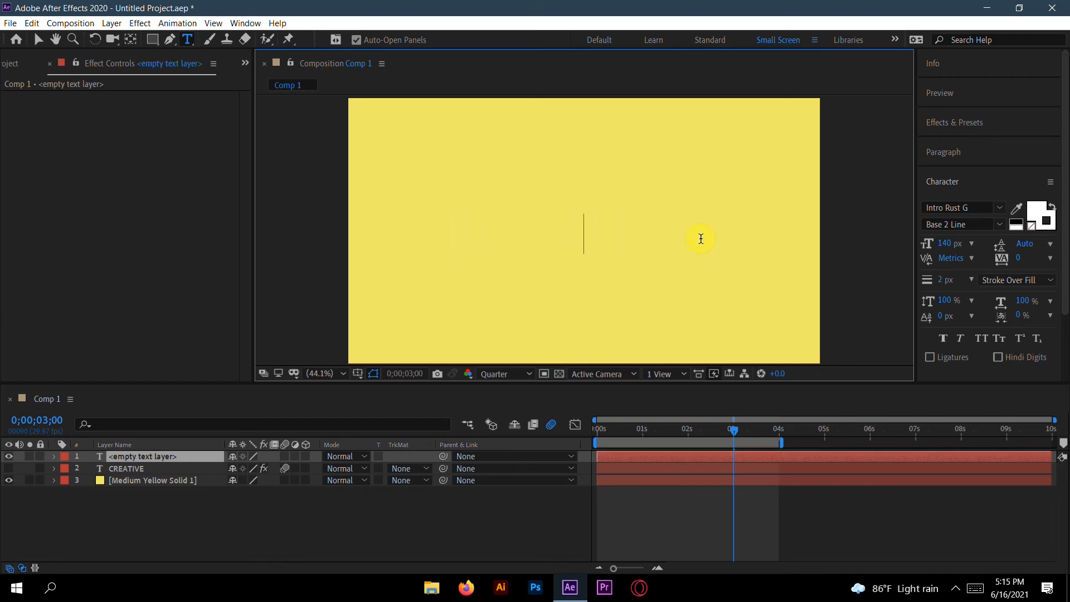
Step: Type the quote “I walked a lonely road / the road I only knew on two lines
text(")
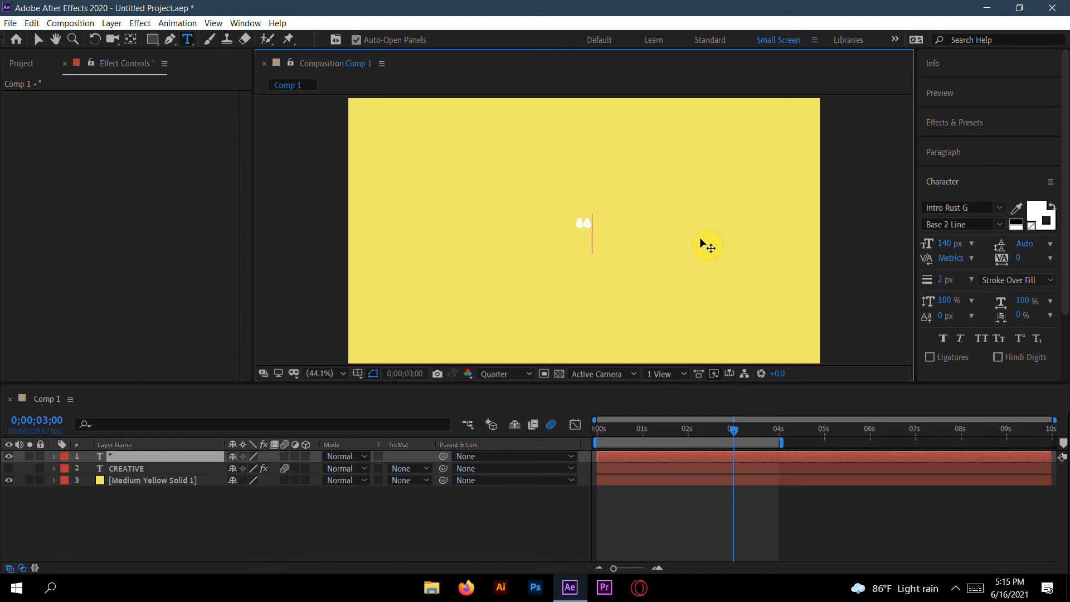
text(i)
text(wal)
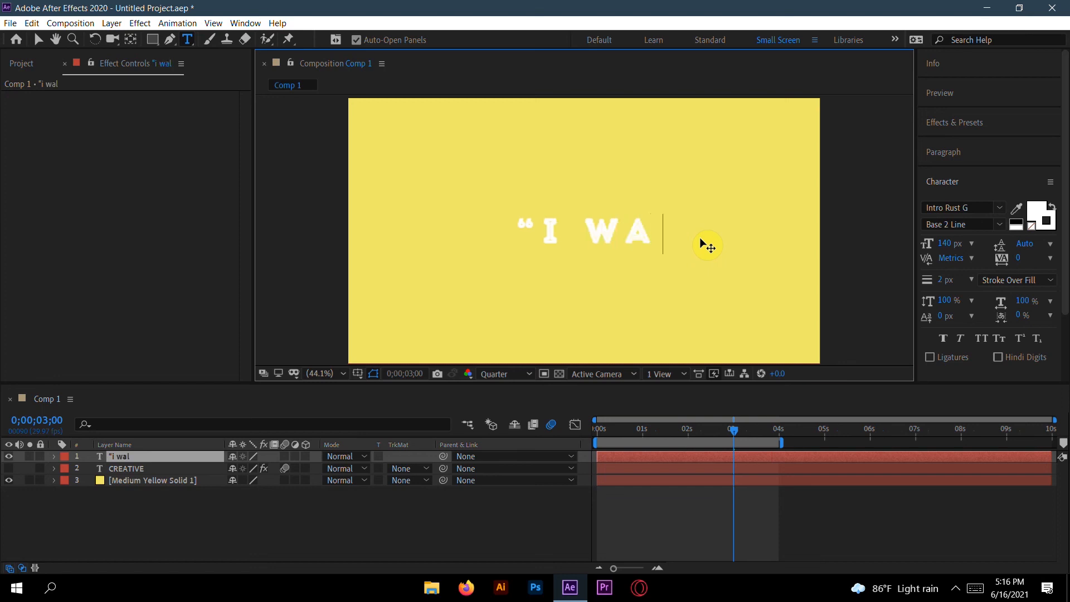
text(ked a)
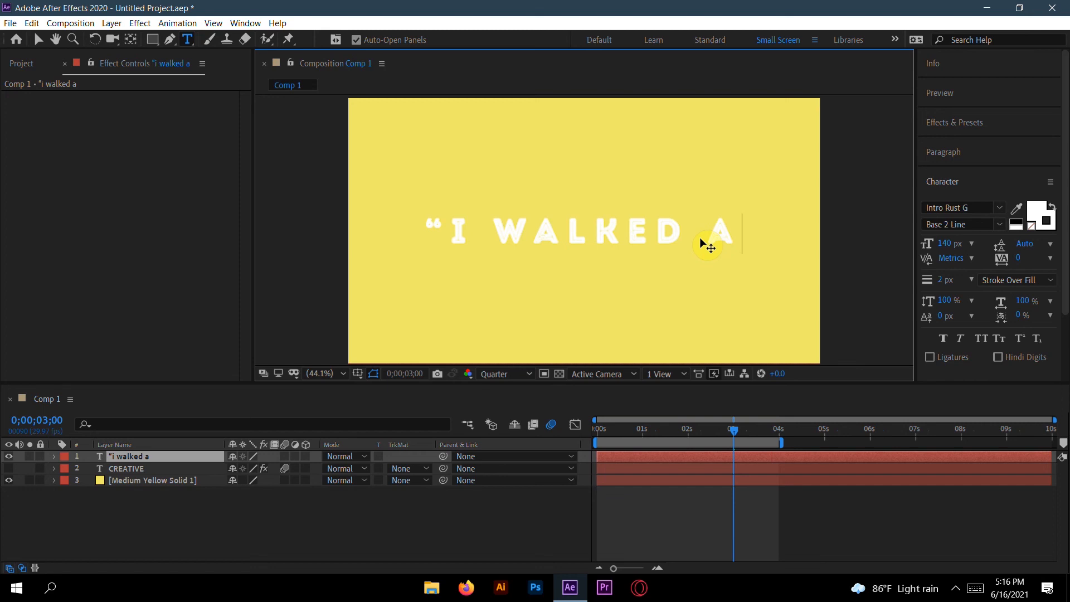
text(lonely)
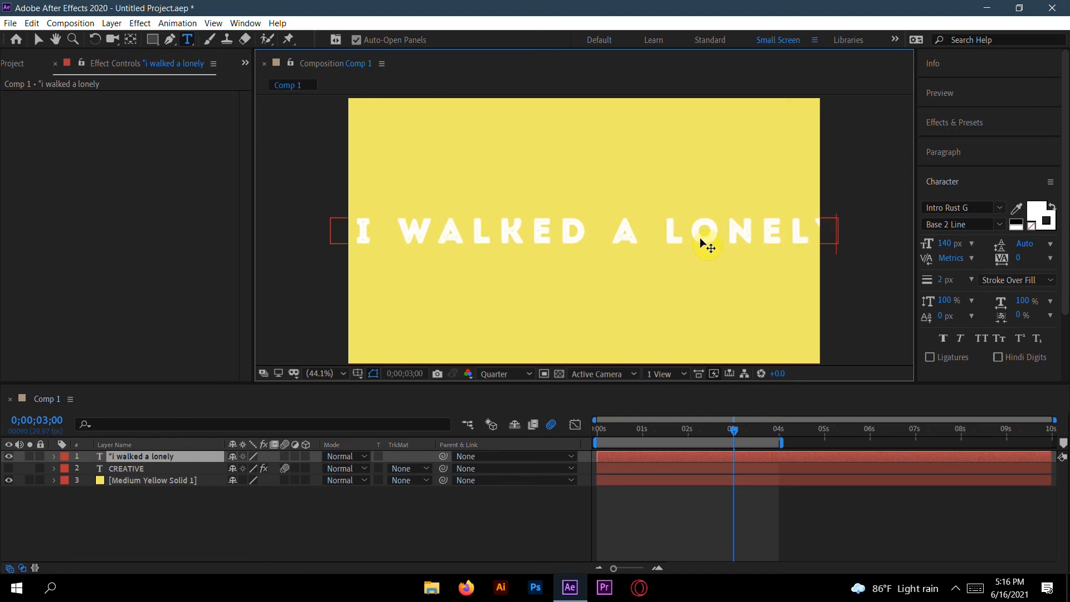
text(road)
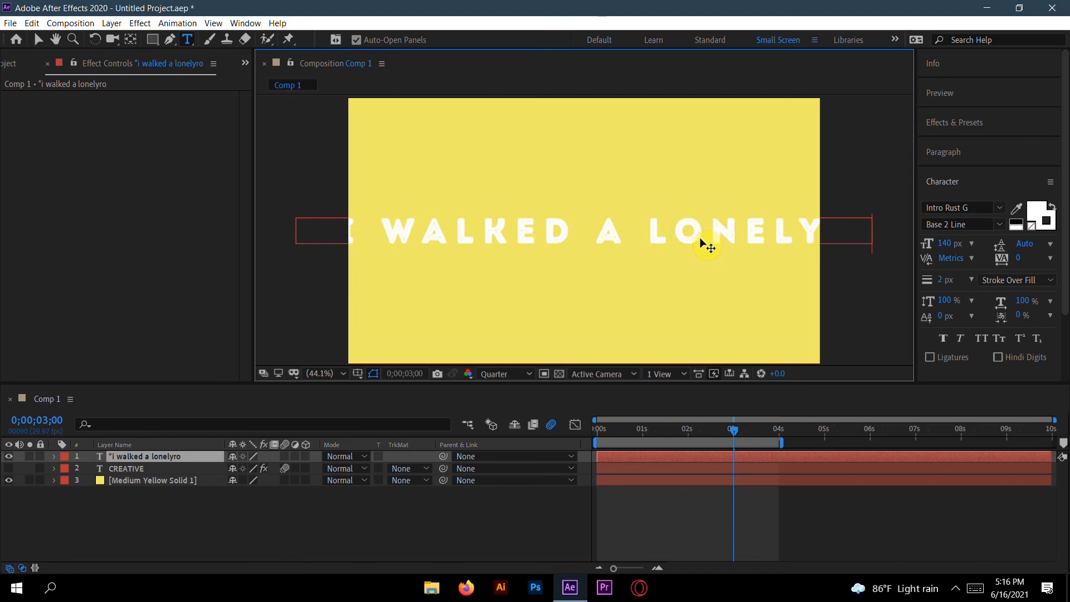
key(Left)
key(Left)
key(Left)
key(Left)
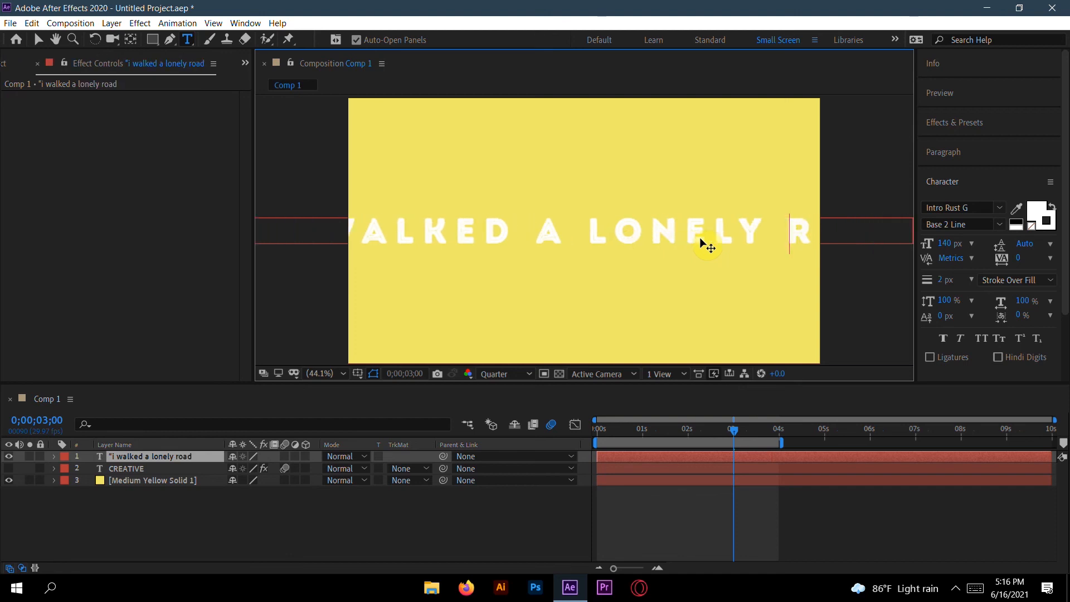
key(Return)
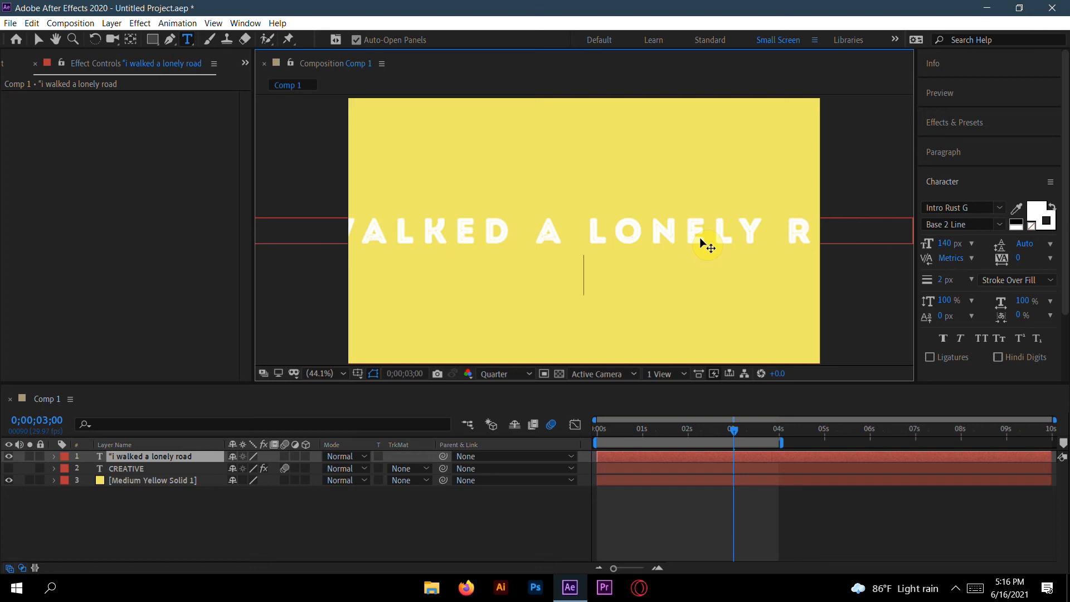
text(the)
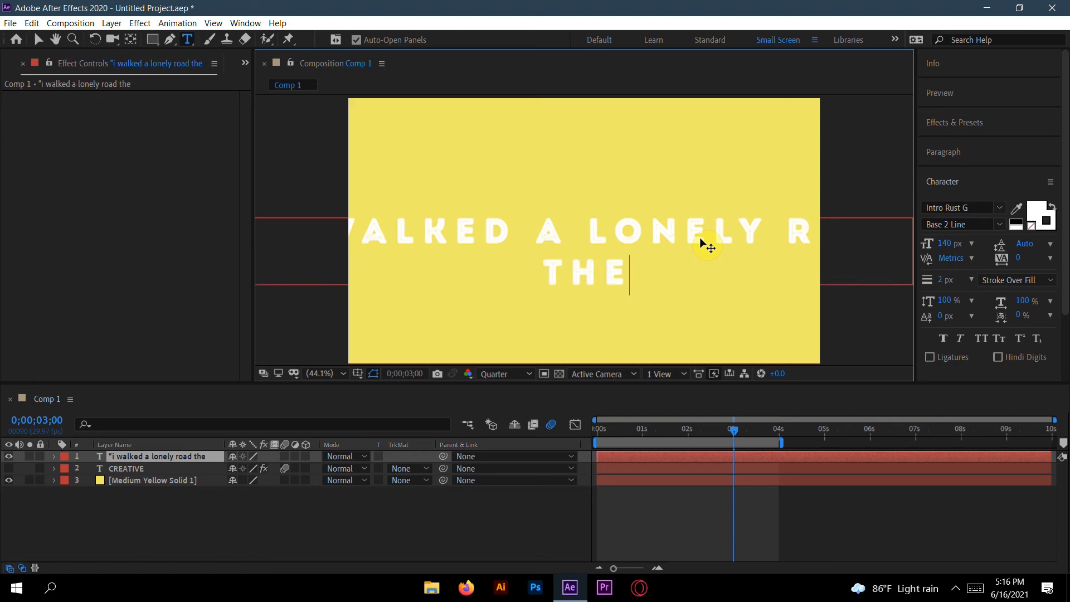
text( road)
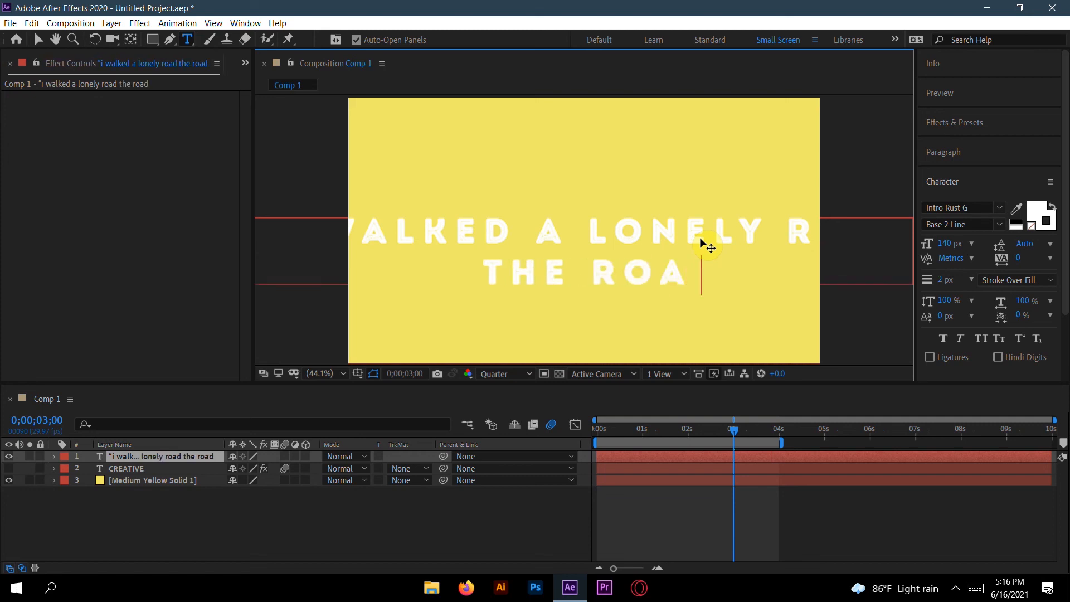
text( i o)
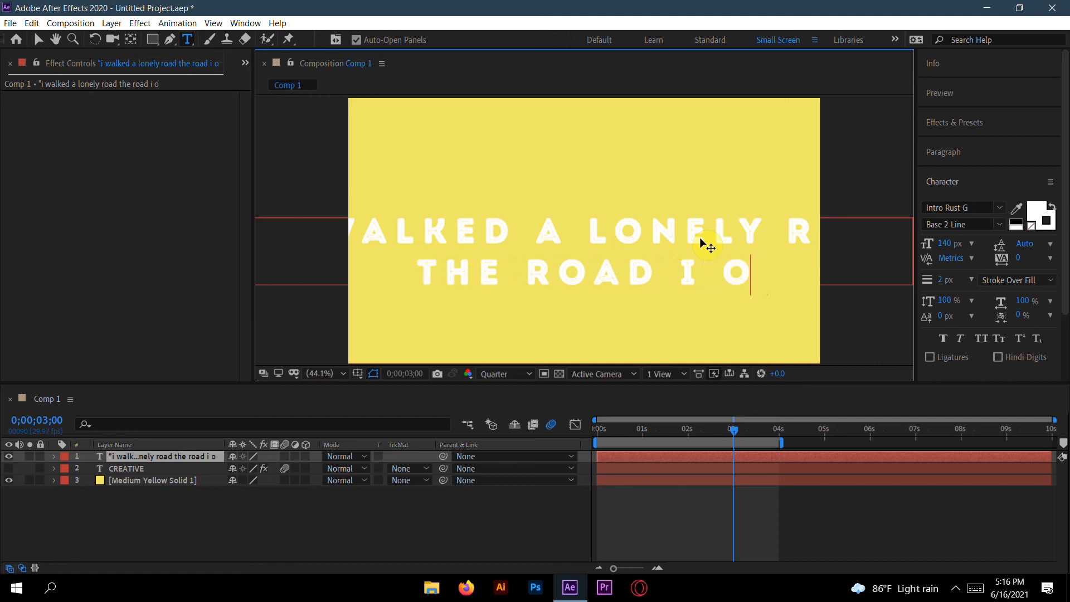
text(nly knew)
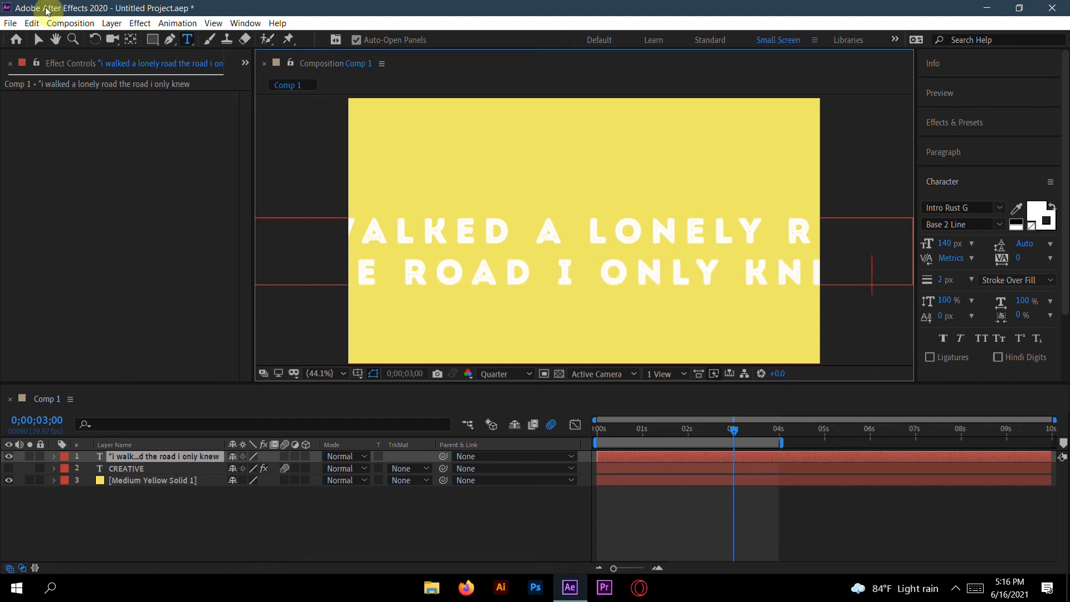
Step: Reduce the quote's font size to 71 px
click(43, 39)
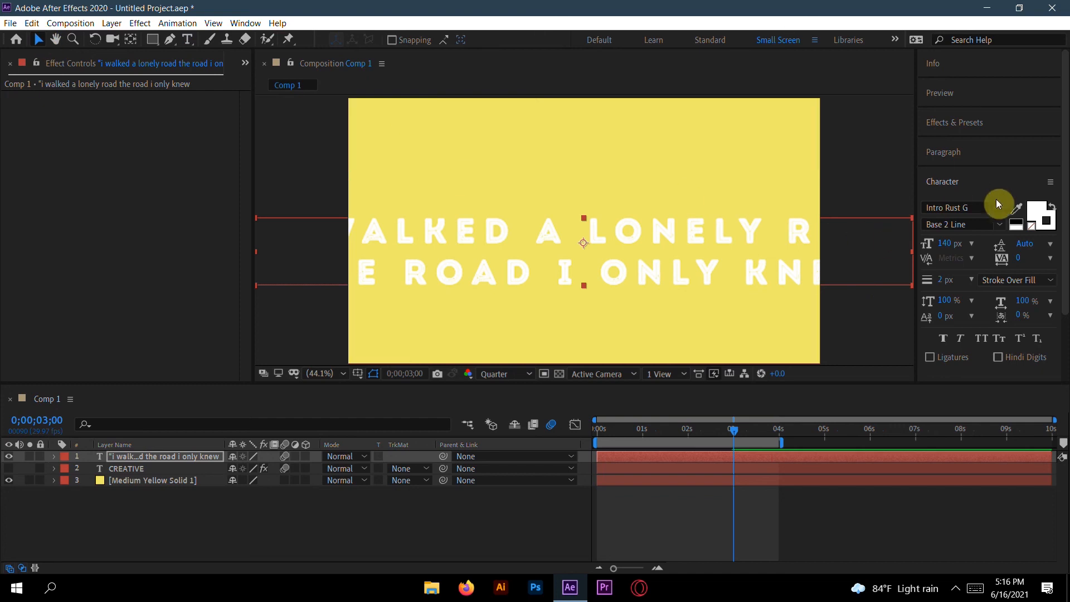
drag(949, 249, 903, 254)
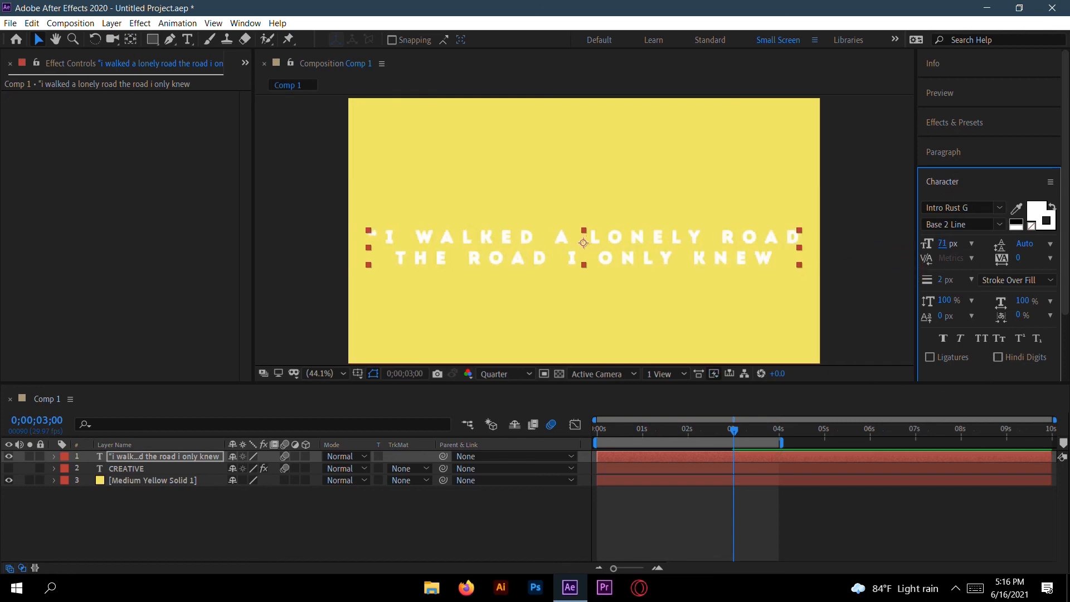
Step: Center the quote layer vertically in the composition
click(964, 182)
click(968, 211)
click(1027, 250)
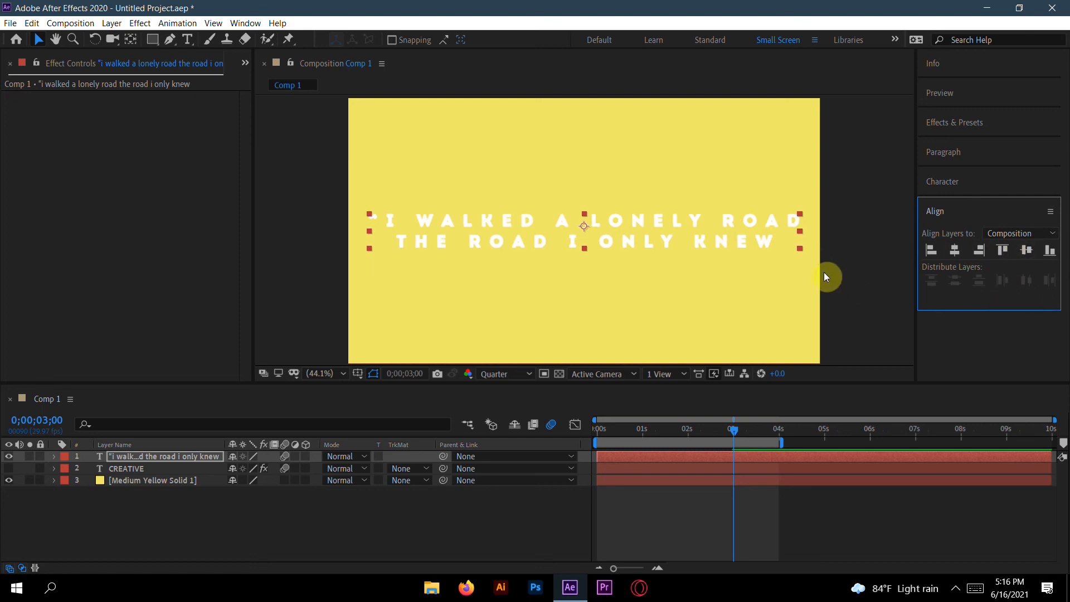
Step: Append a period and closing quotation mark to the end of the quote
double_click(775, 237)
click(778, 236)
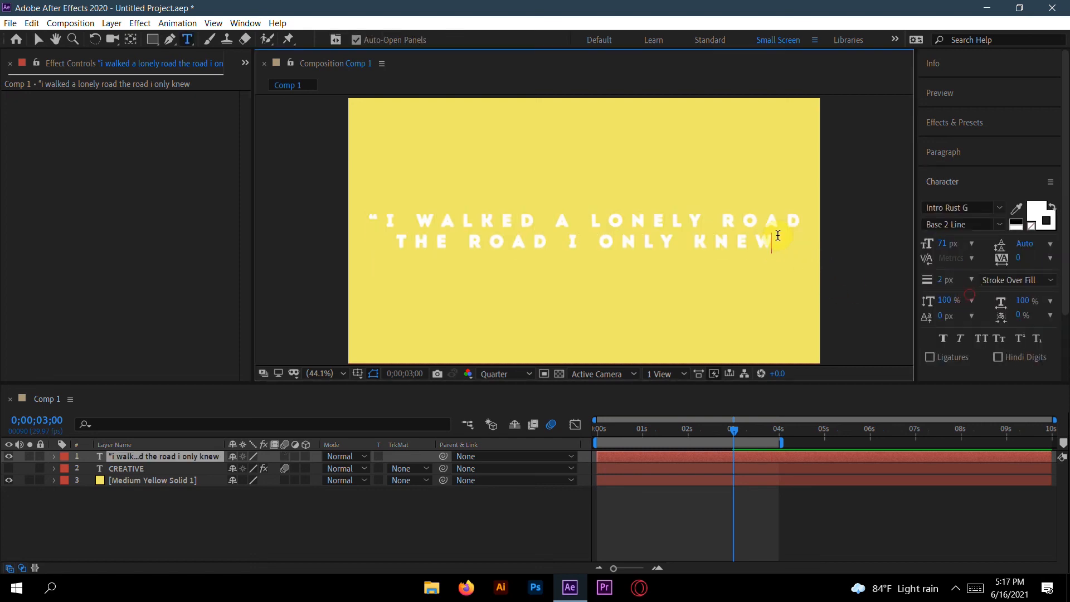
text(.)
text(")
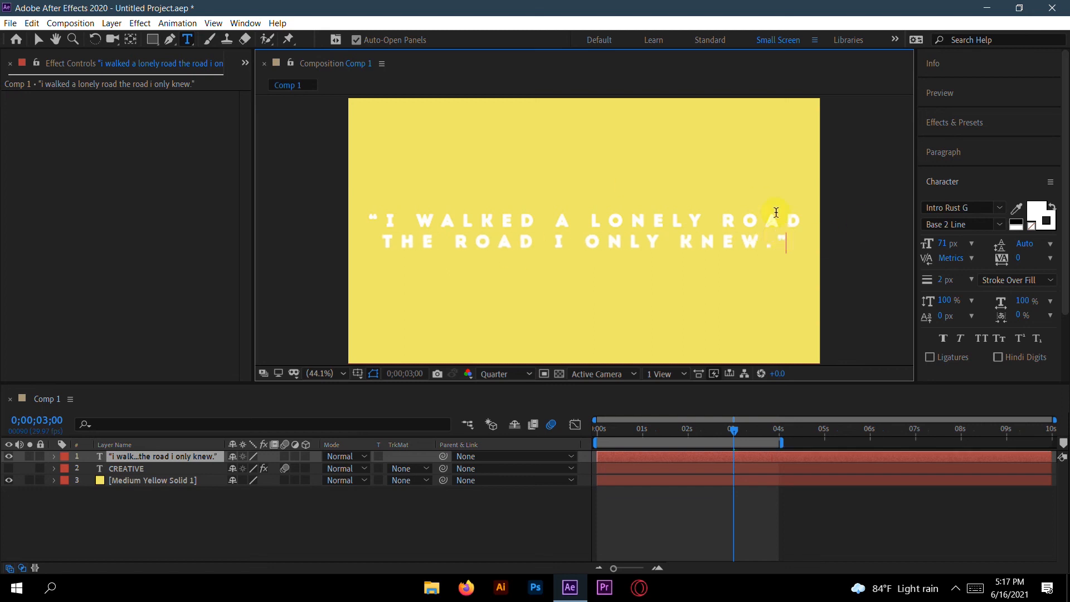
click(970, 187)
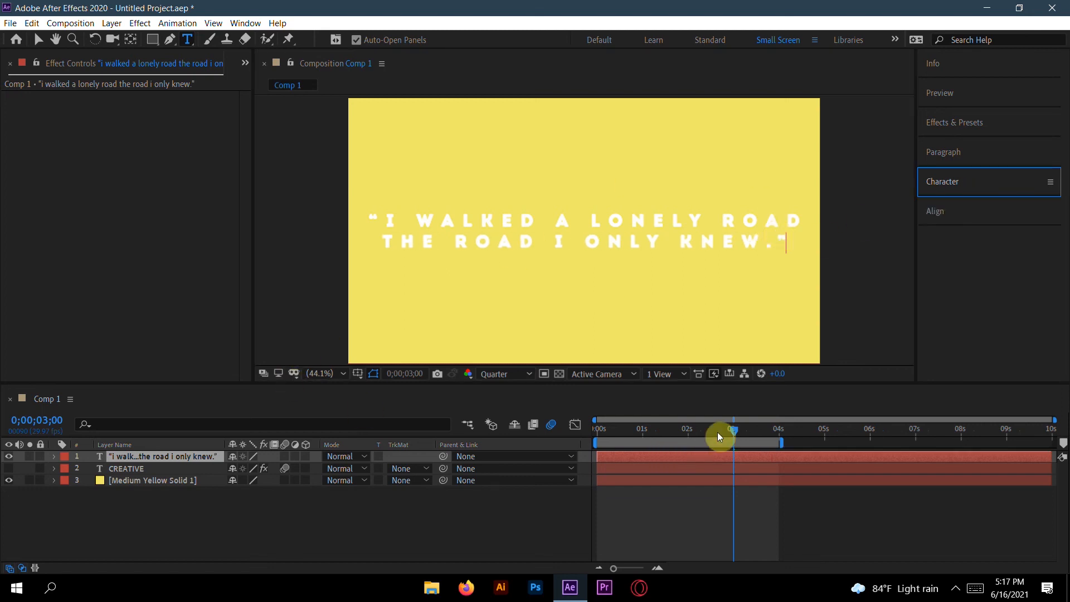
Step: Play the quote animation from the beginning to review it
drag(734, 429, 563, 444)
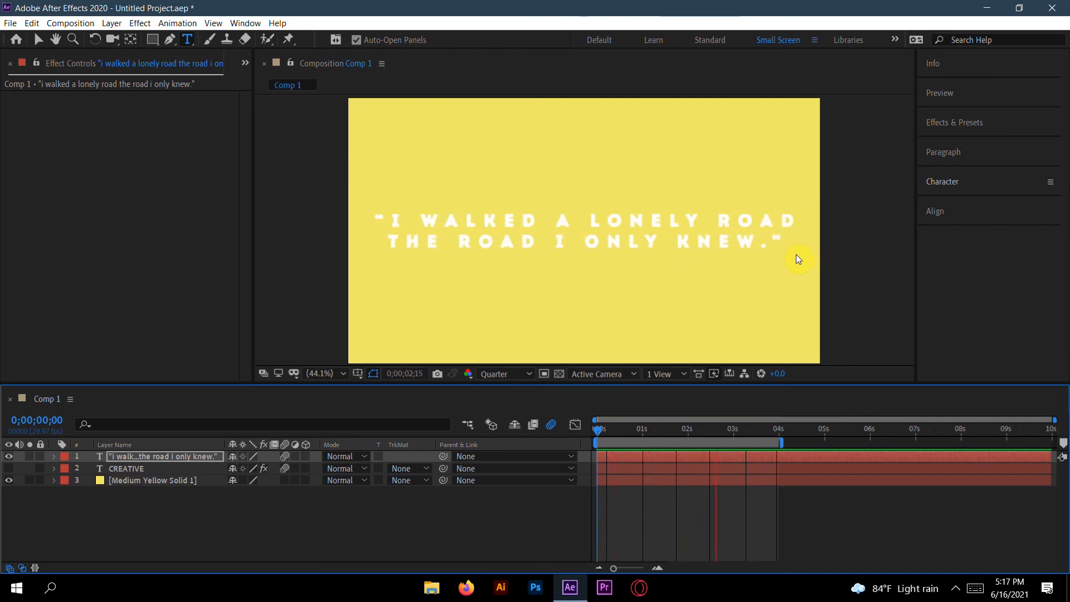
key(space)
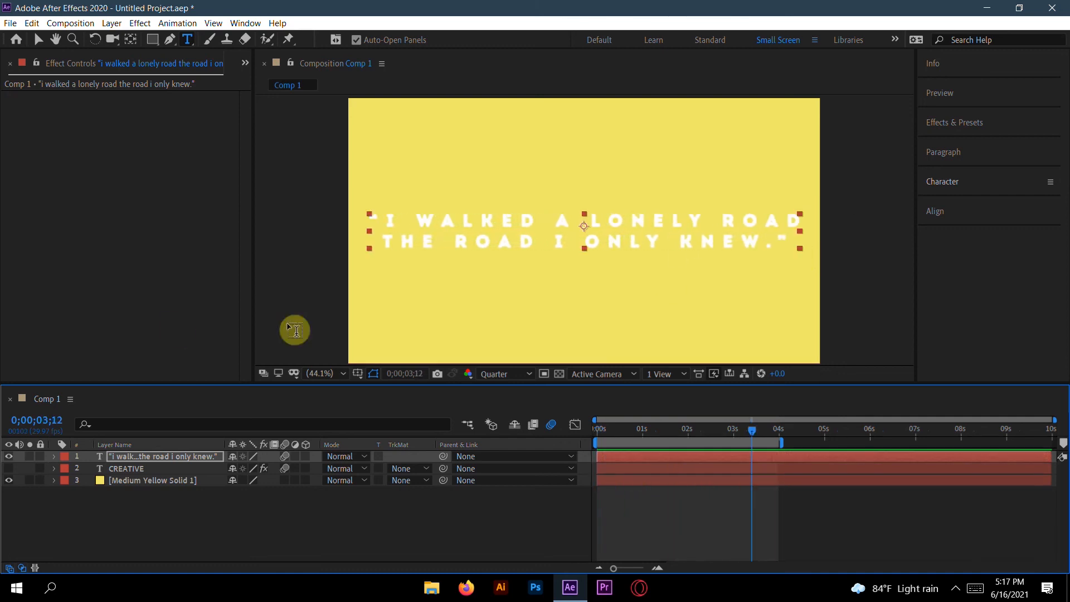
Step: Show the quote layer's animated properties and move the Start end keyframe later and the Tracking Amount end keyframe to about 0;00;02;28
click(155, 453)
key(u)
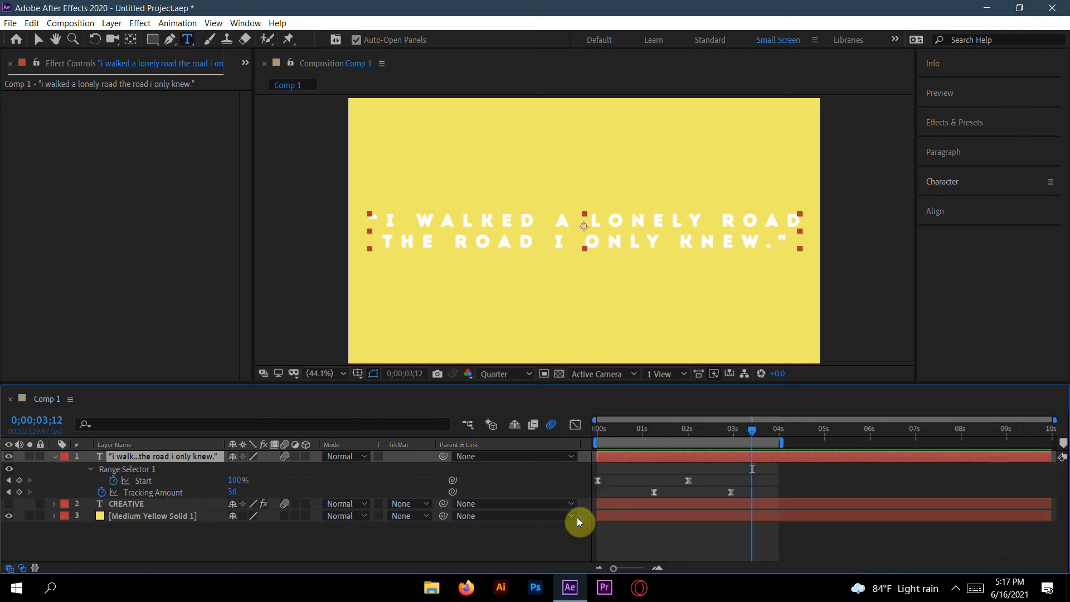
drag(754, 426, 721, 436)
click(903, 547)
click(688, 481)
drag(692, 478, 706, 478)
mouse_move(721, 433)
mouse_down()
mouse_move(660, 437)
mouse_move(713, 441)
mouse_up()
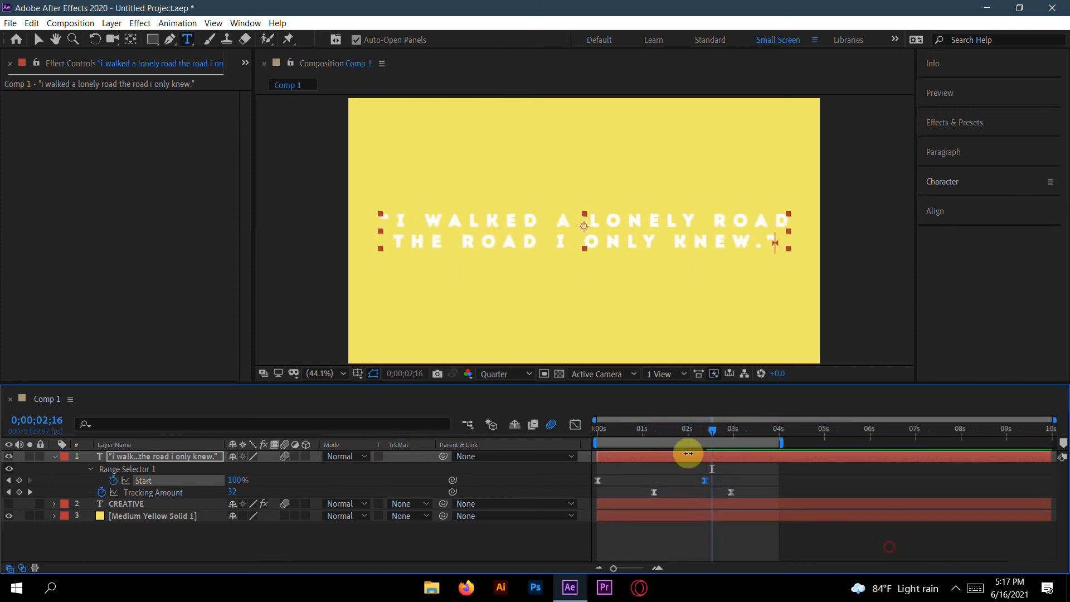
drag(734, 490, 756, 492)
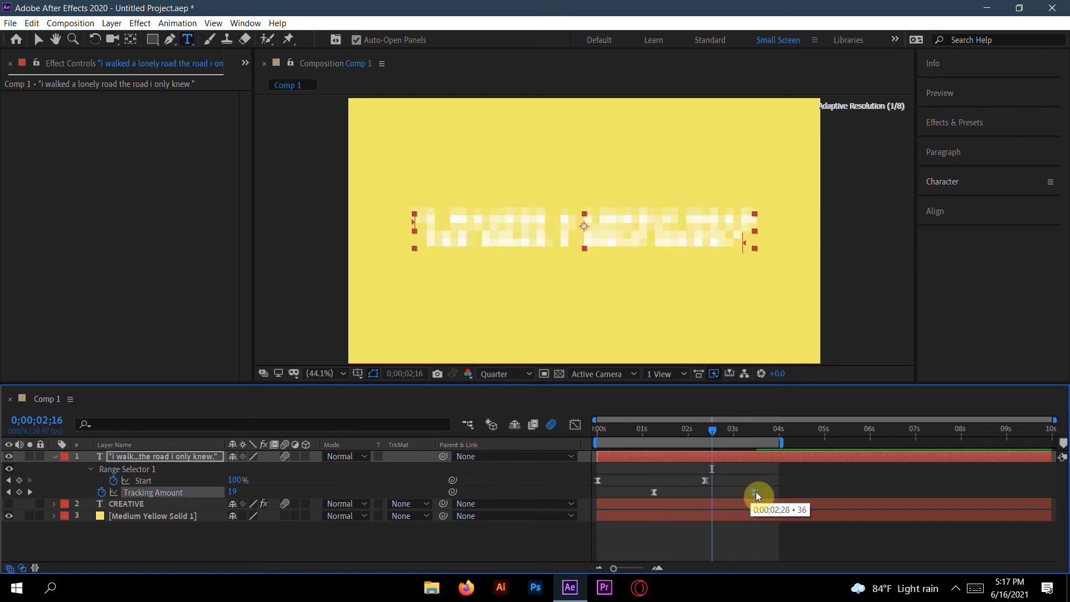
Step: Play the retimed quote animation from the beginning
drag(712, 442, 522, 441)
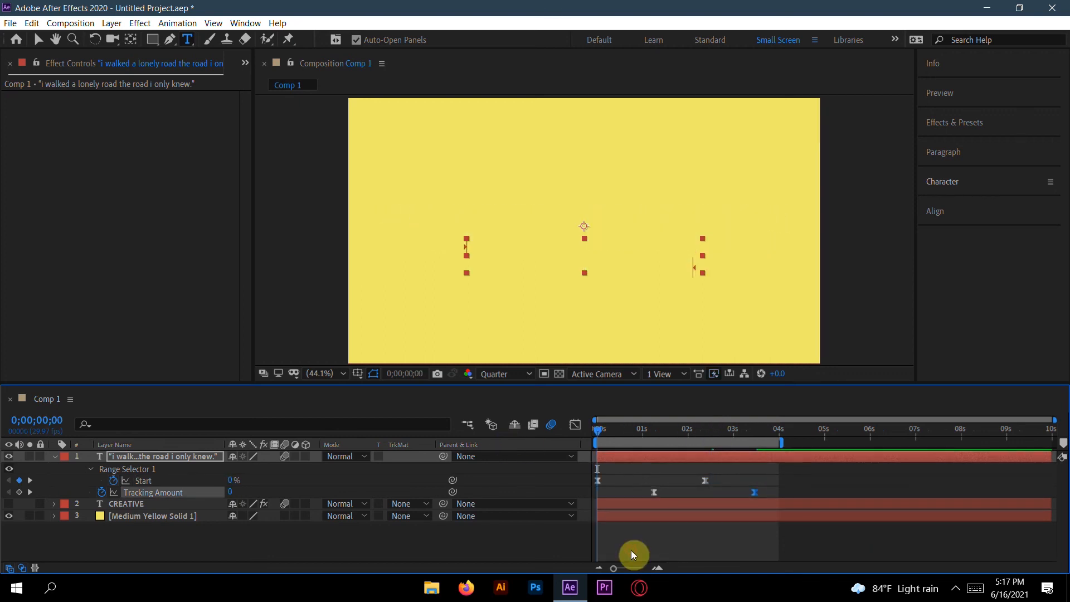
key(space)
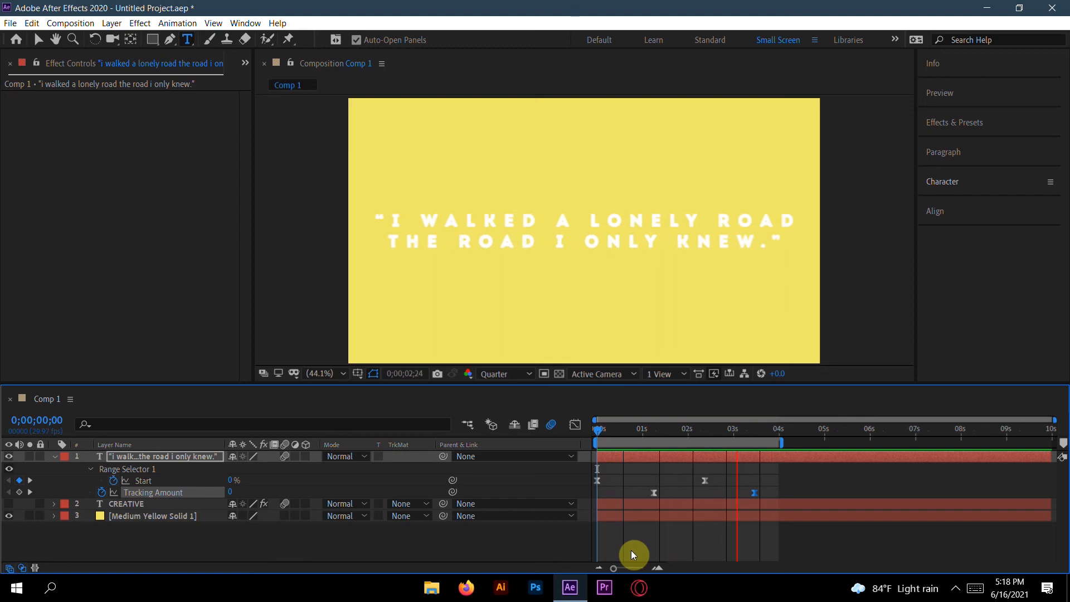
key(space)
Step: Select the Start keyframes and pull in both ease influence handles on their speed curve in the Graph Editor
click(708, 479)
drag(713, 475, 597, 483)
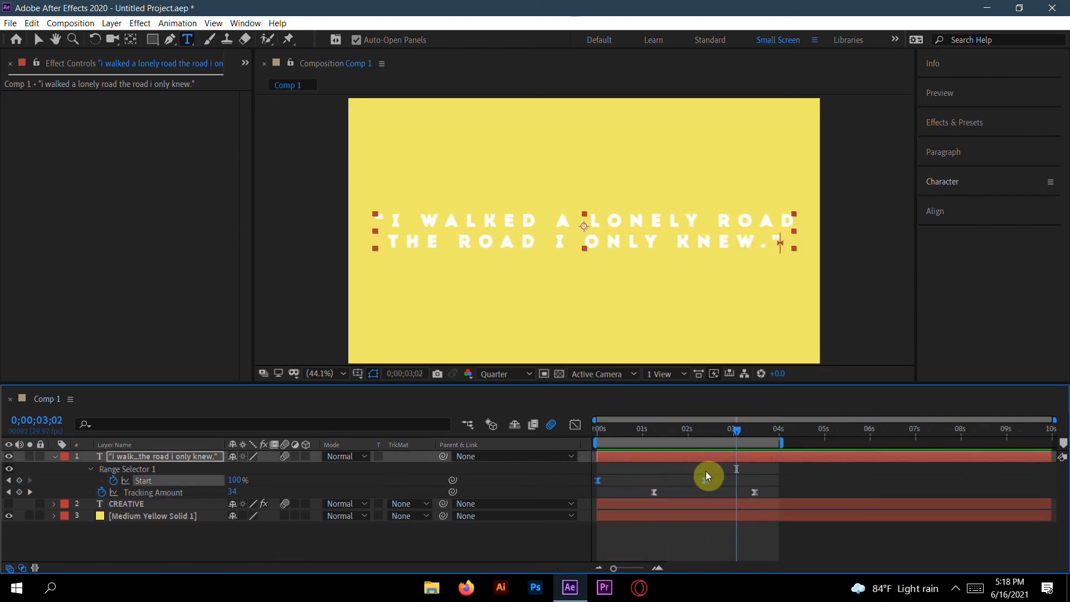
click(575, 426)
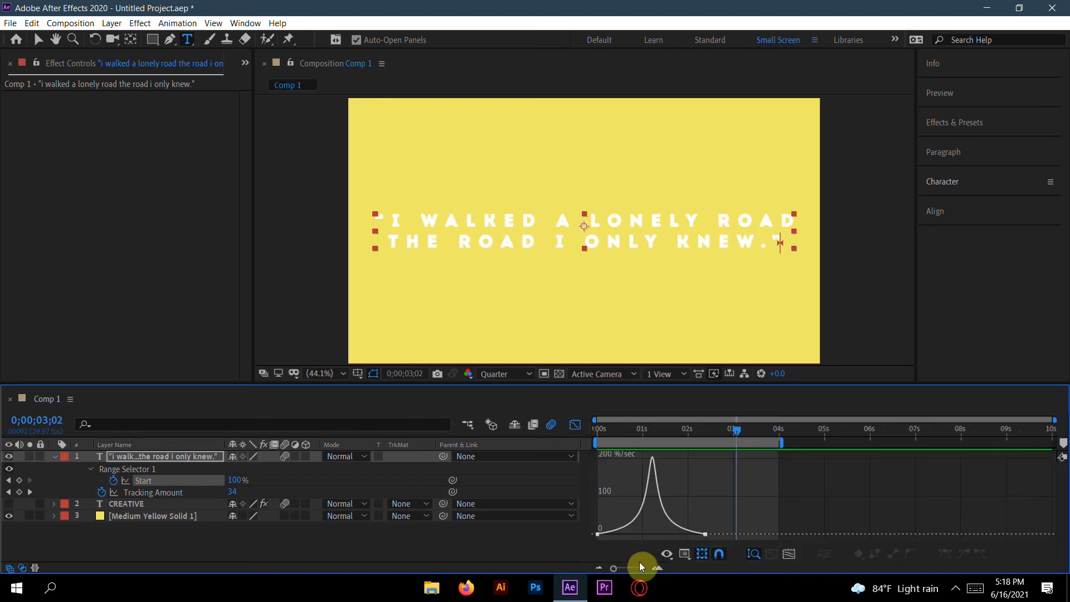
drag(737, 433, 653, 437)
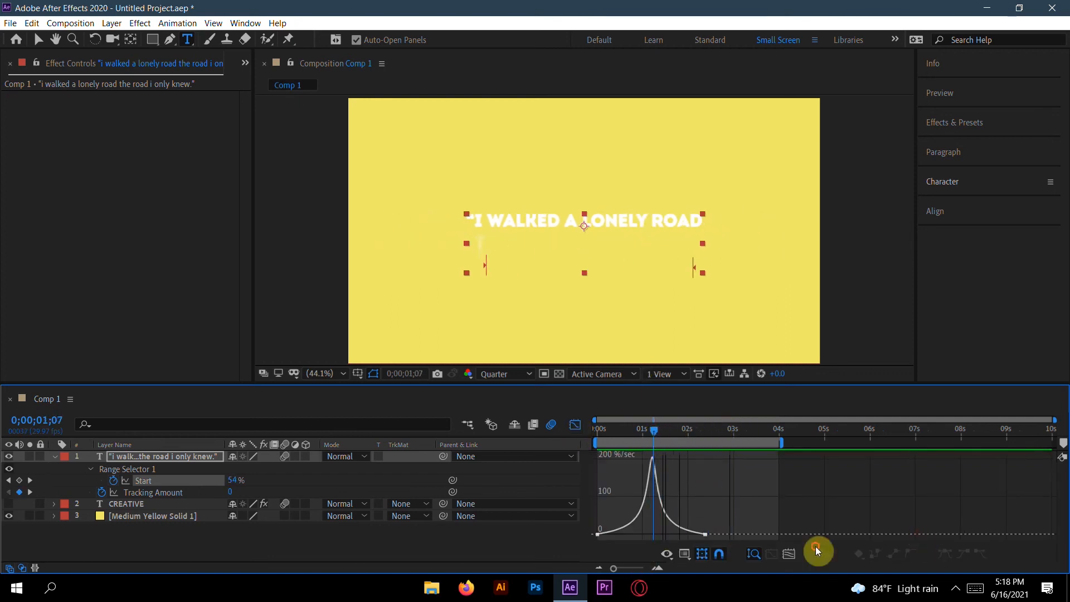
click(597, 535)
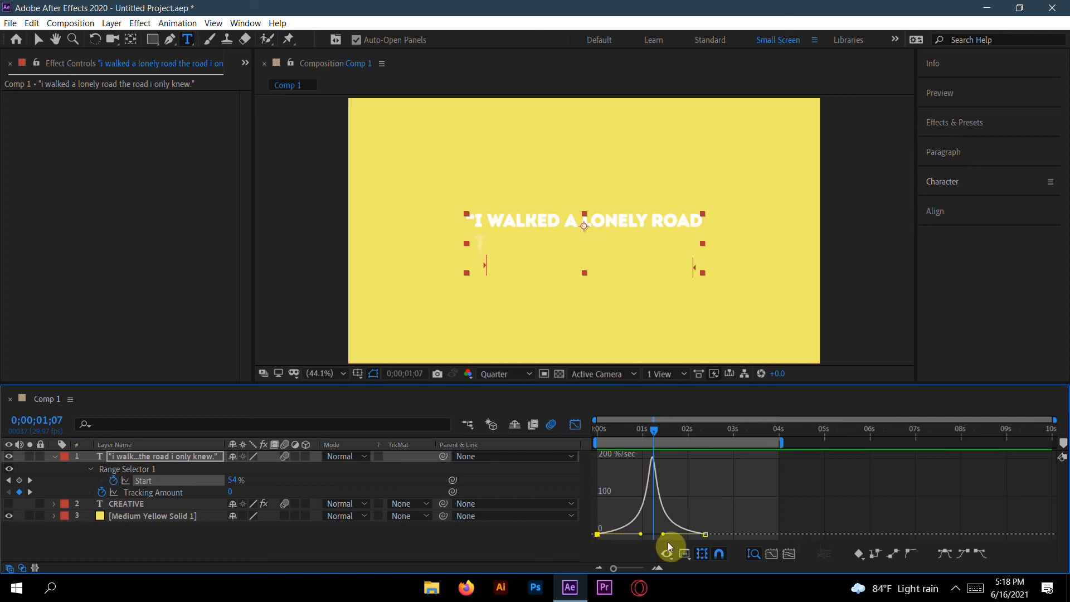
drag(640, 537, 612, 534)
drag(703, 534, 690, 533)
click(576, 427)
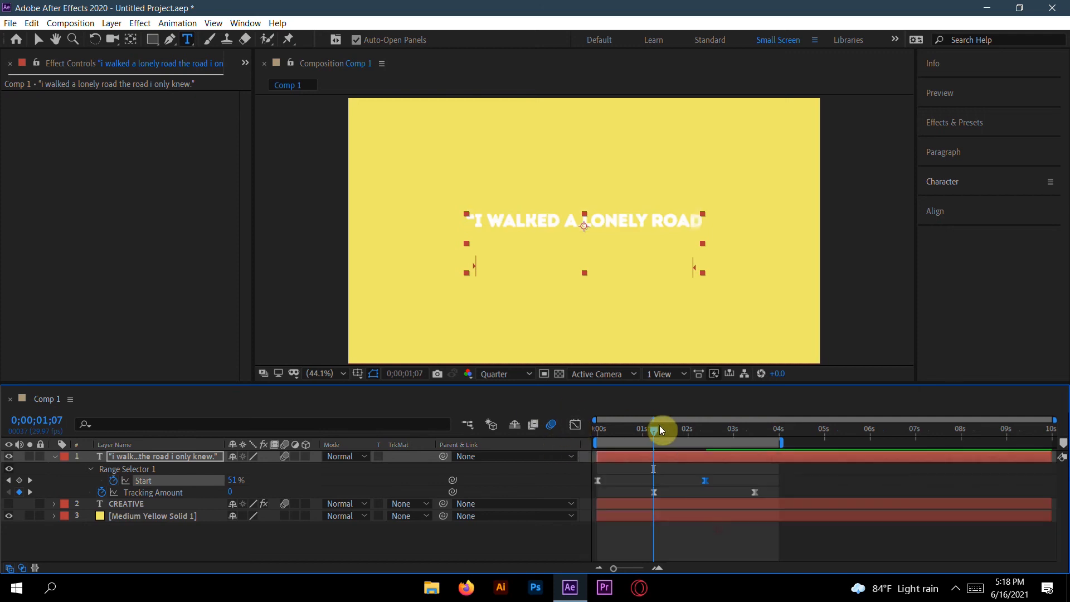
Step: Play the quote animation again from the beginning to check the new easing
drag(655, 431, 577, 440)
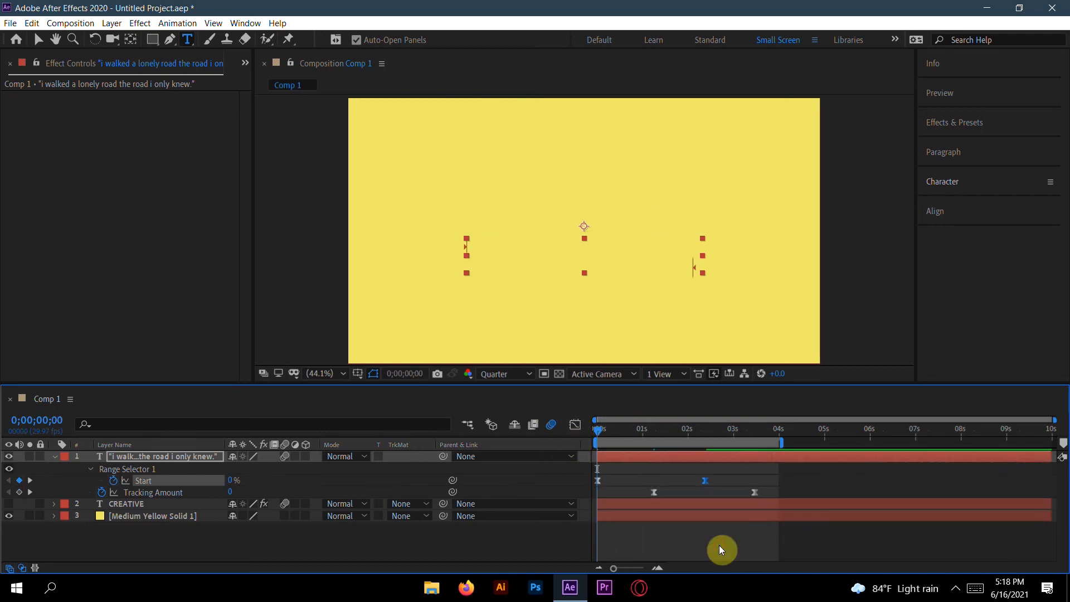
key(space)
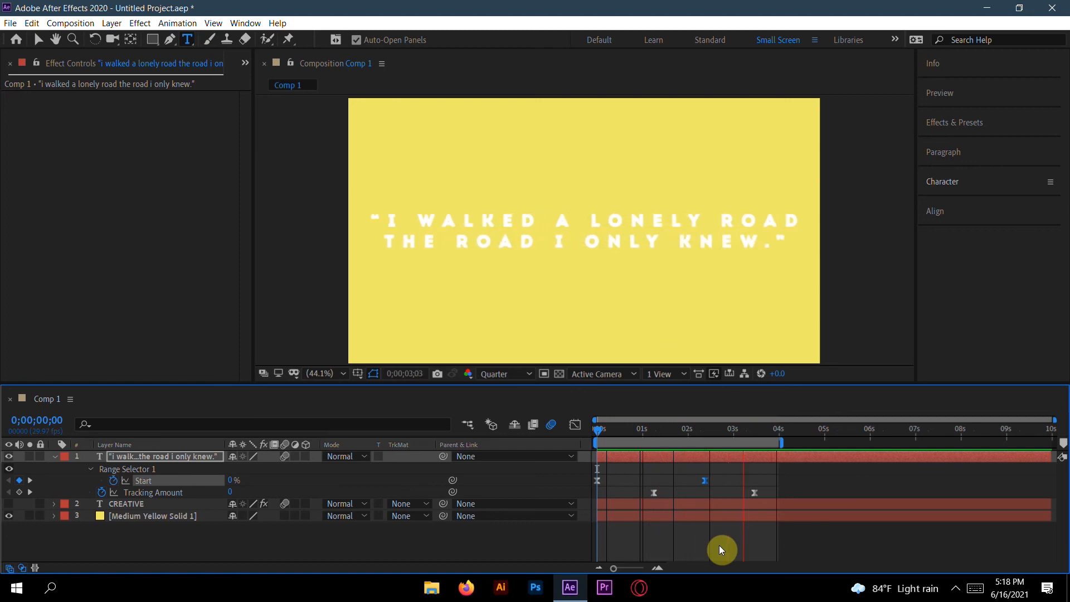
key(space)
key(space)
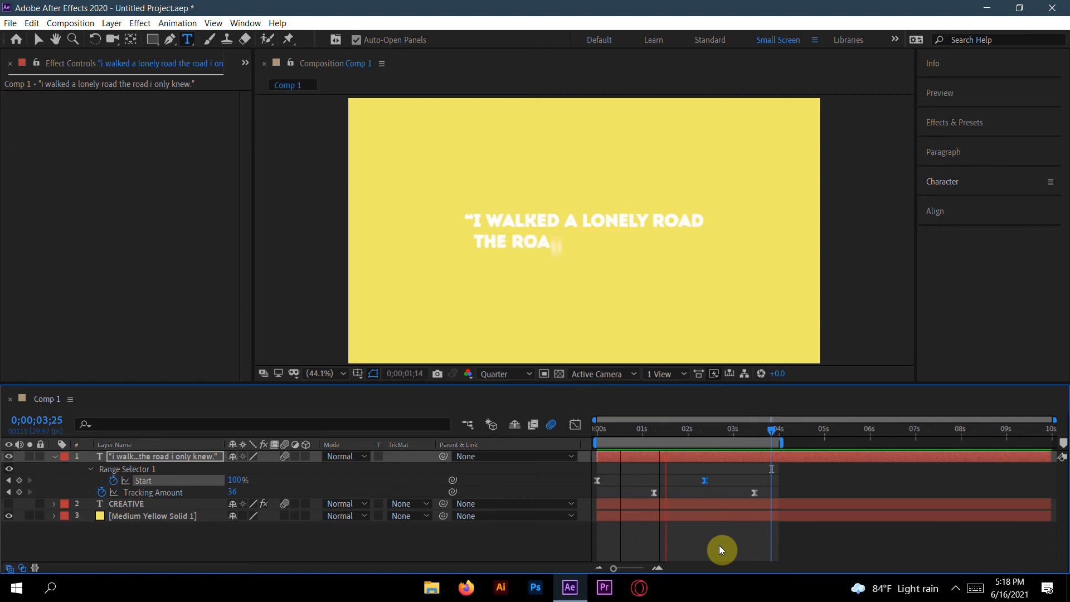